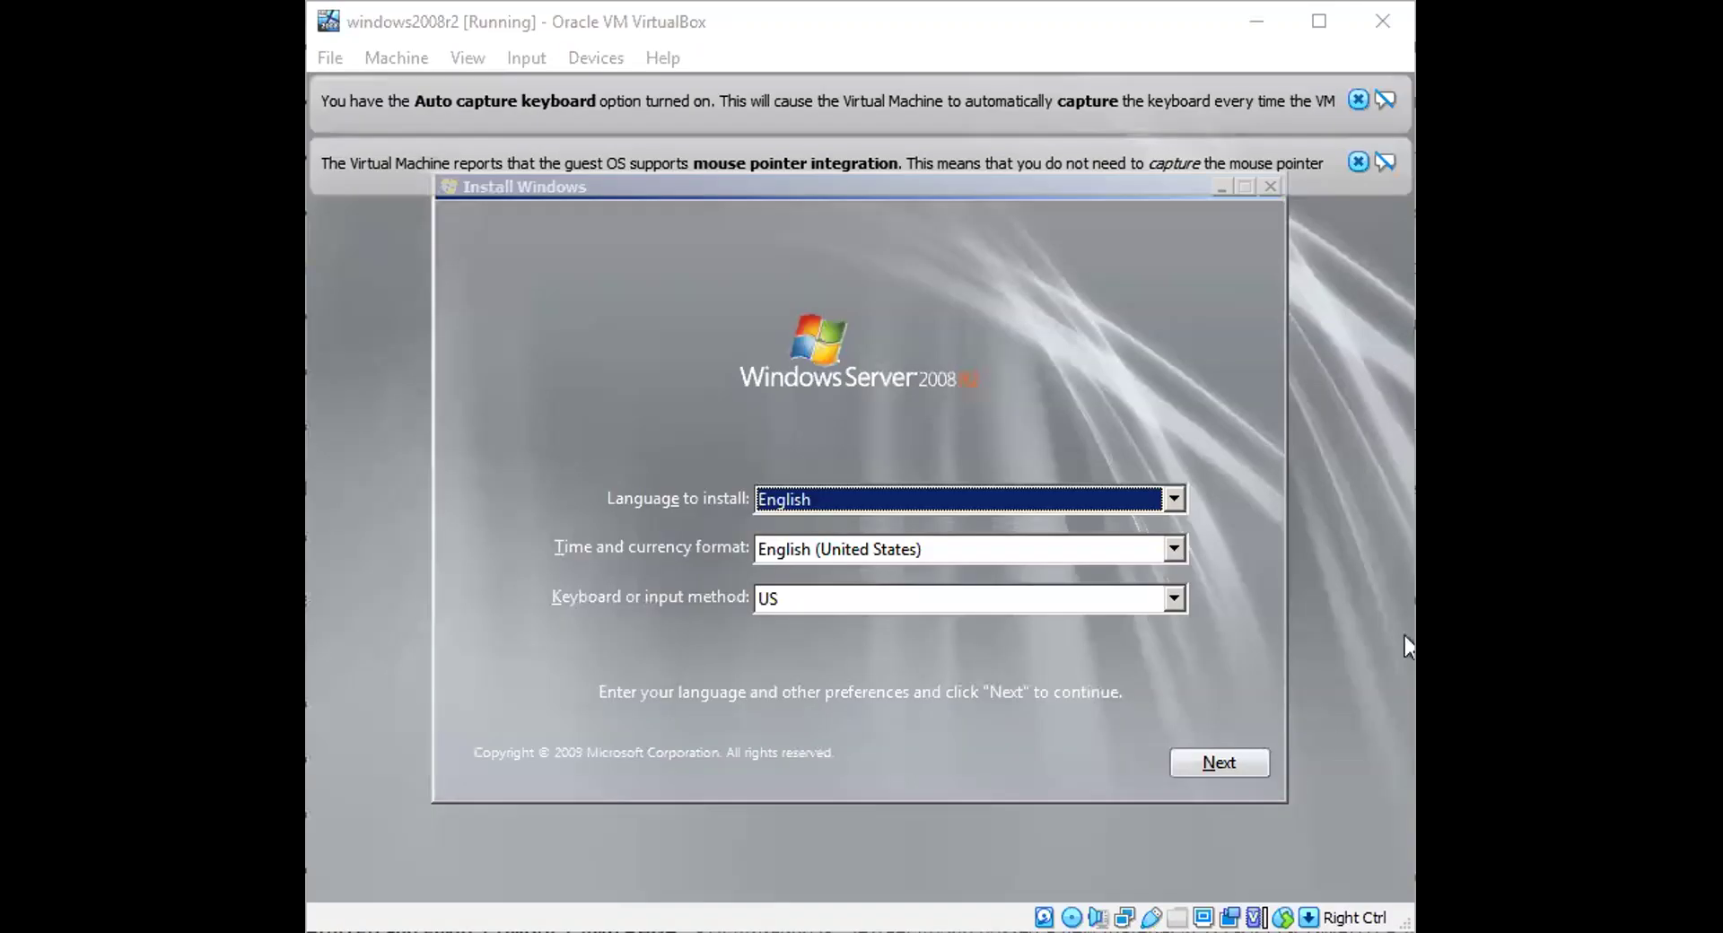
# Step: Focus the windows2008r2 VM window and maximize it so the setup screen fills the display
pyautogui.click(1405, 637)
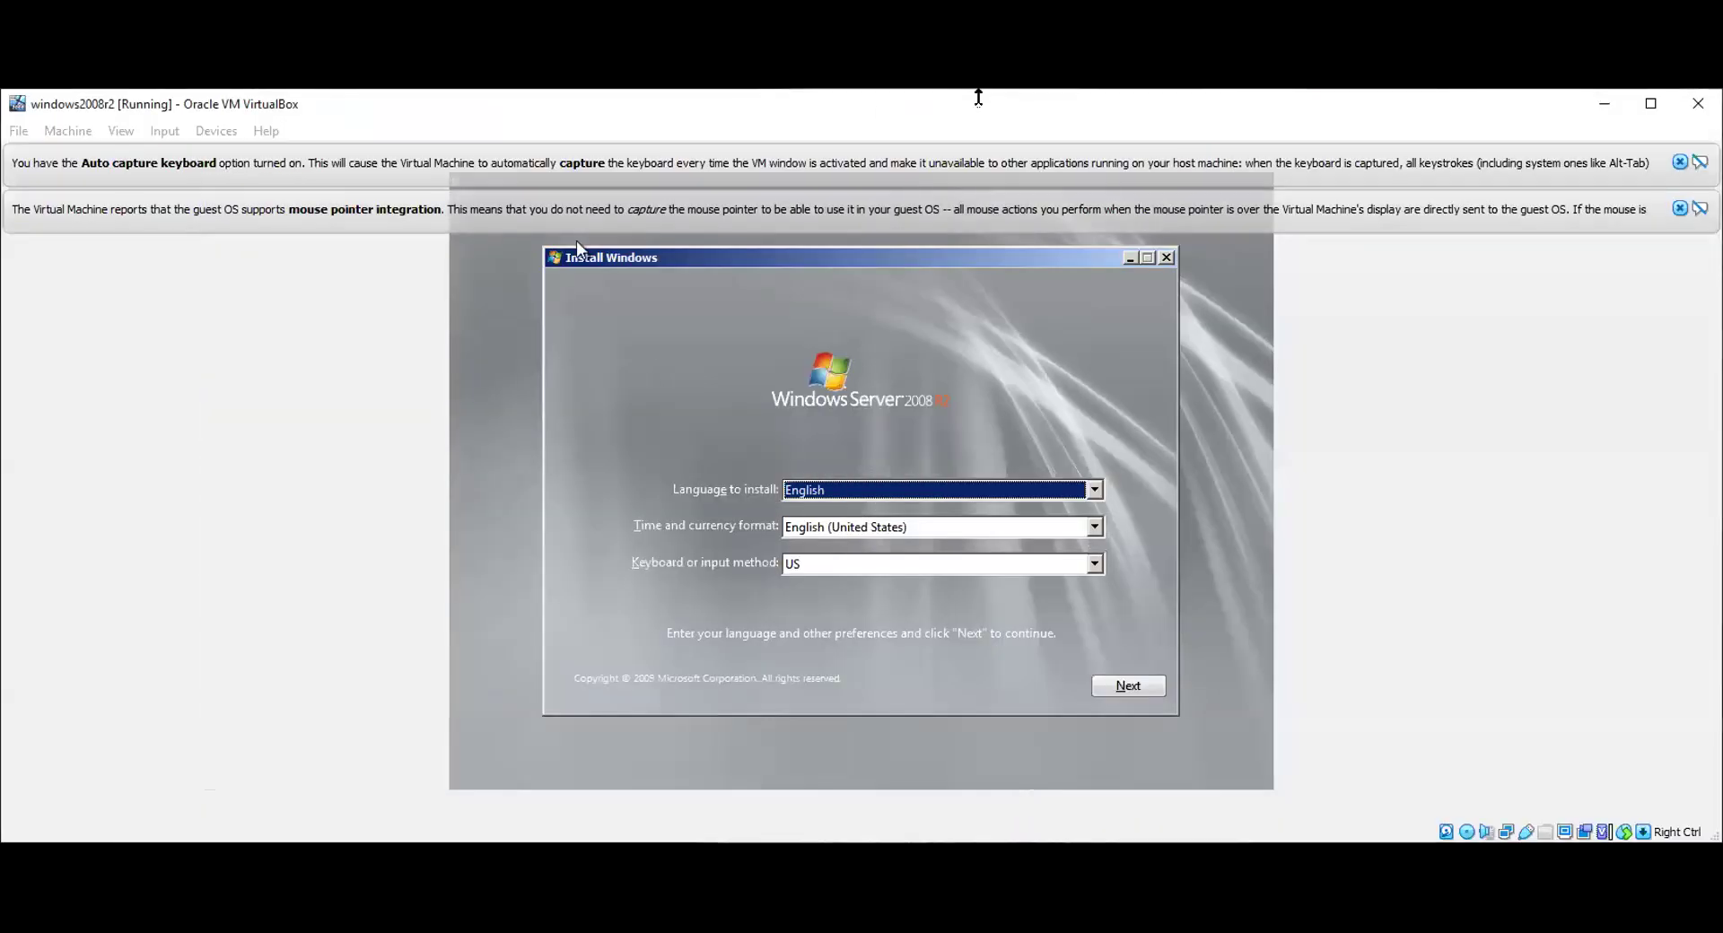
pyautogui.doubleClick(978, 97)
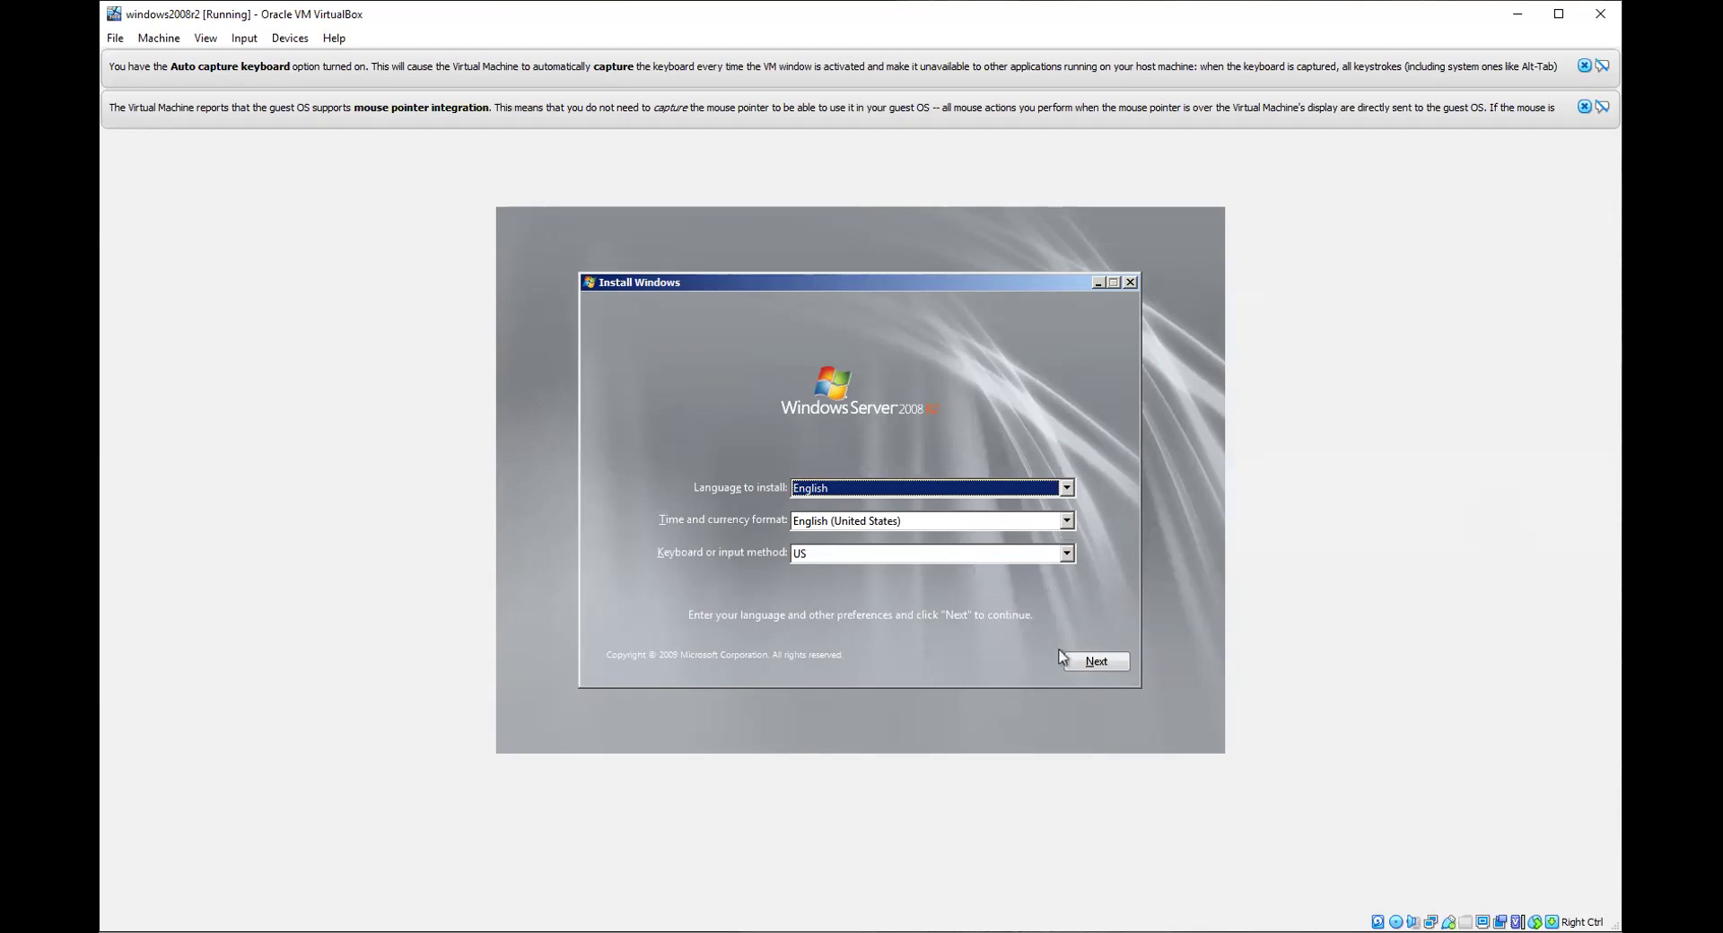
# Step: Install Windows Server 2008 R2 Standard (Full Installation), accepting the license terms, as a Custom (advanced) install
pyautogui.click(1090, 666)
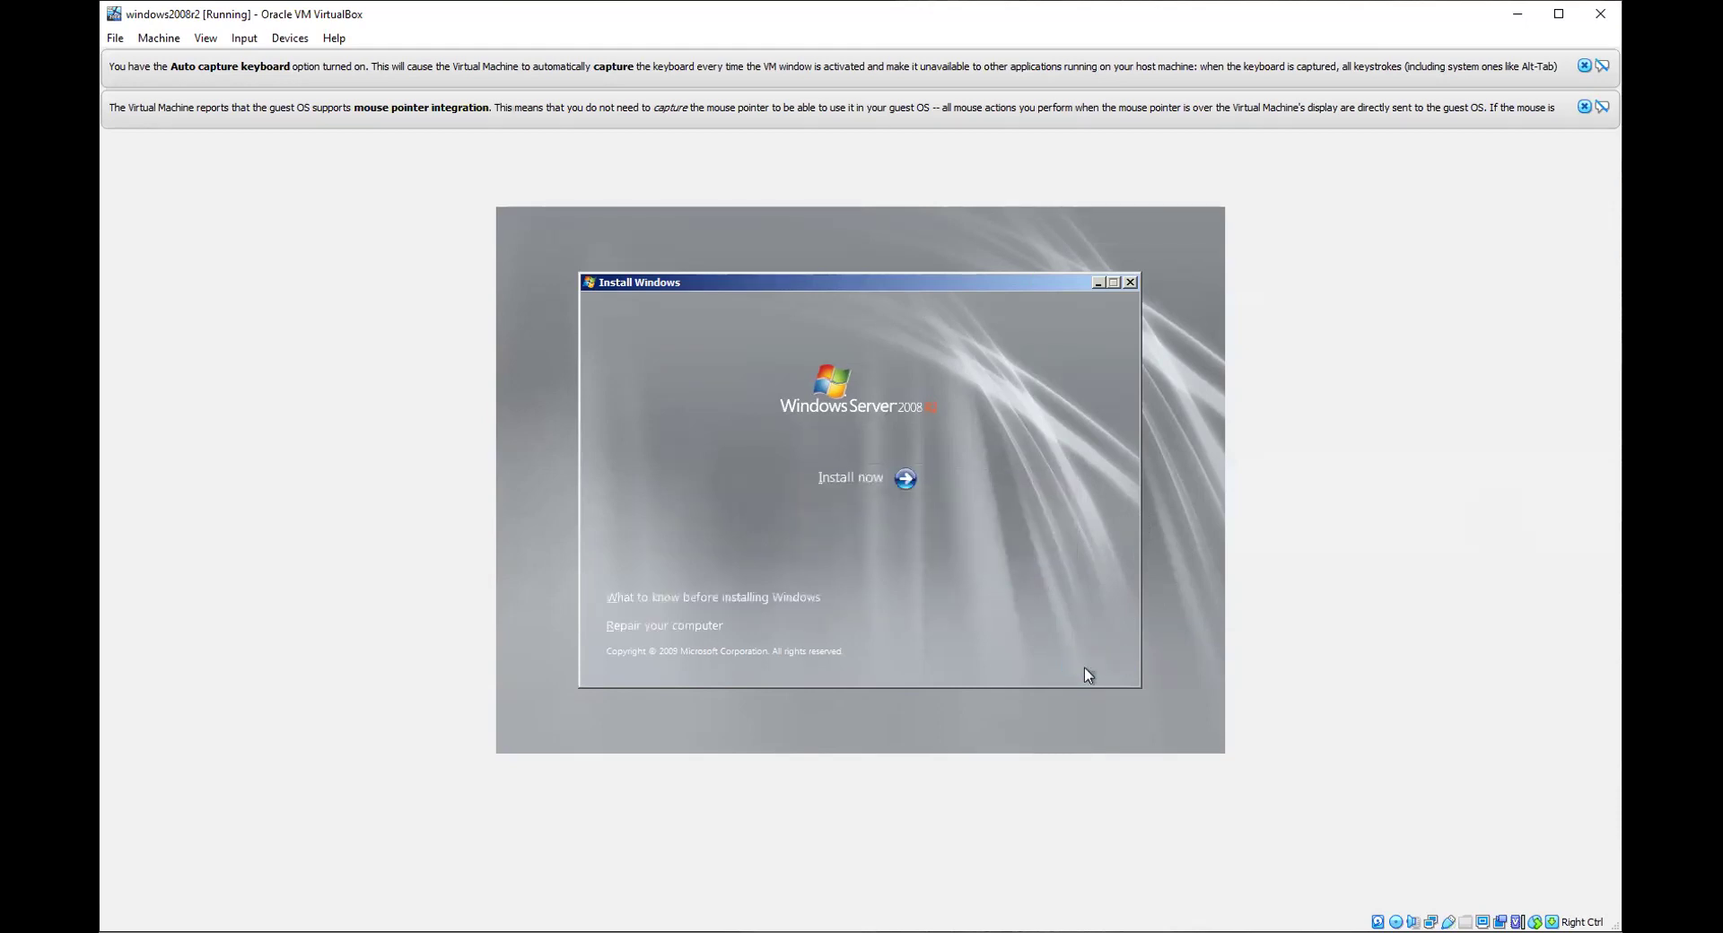
pyautogui.click(851, 481)
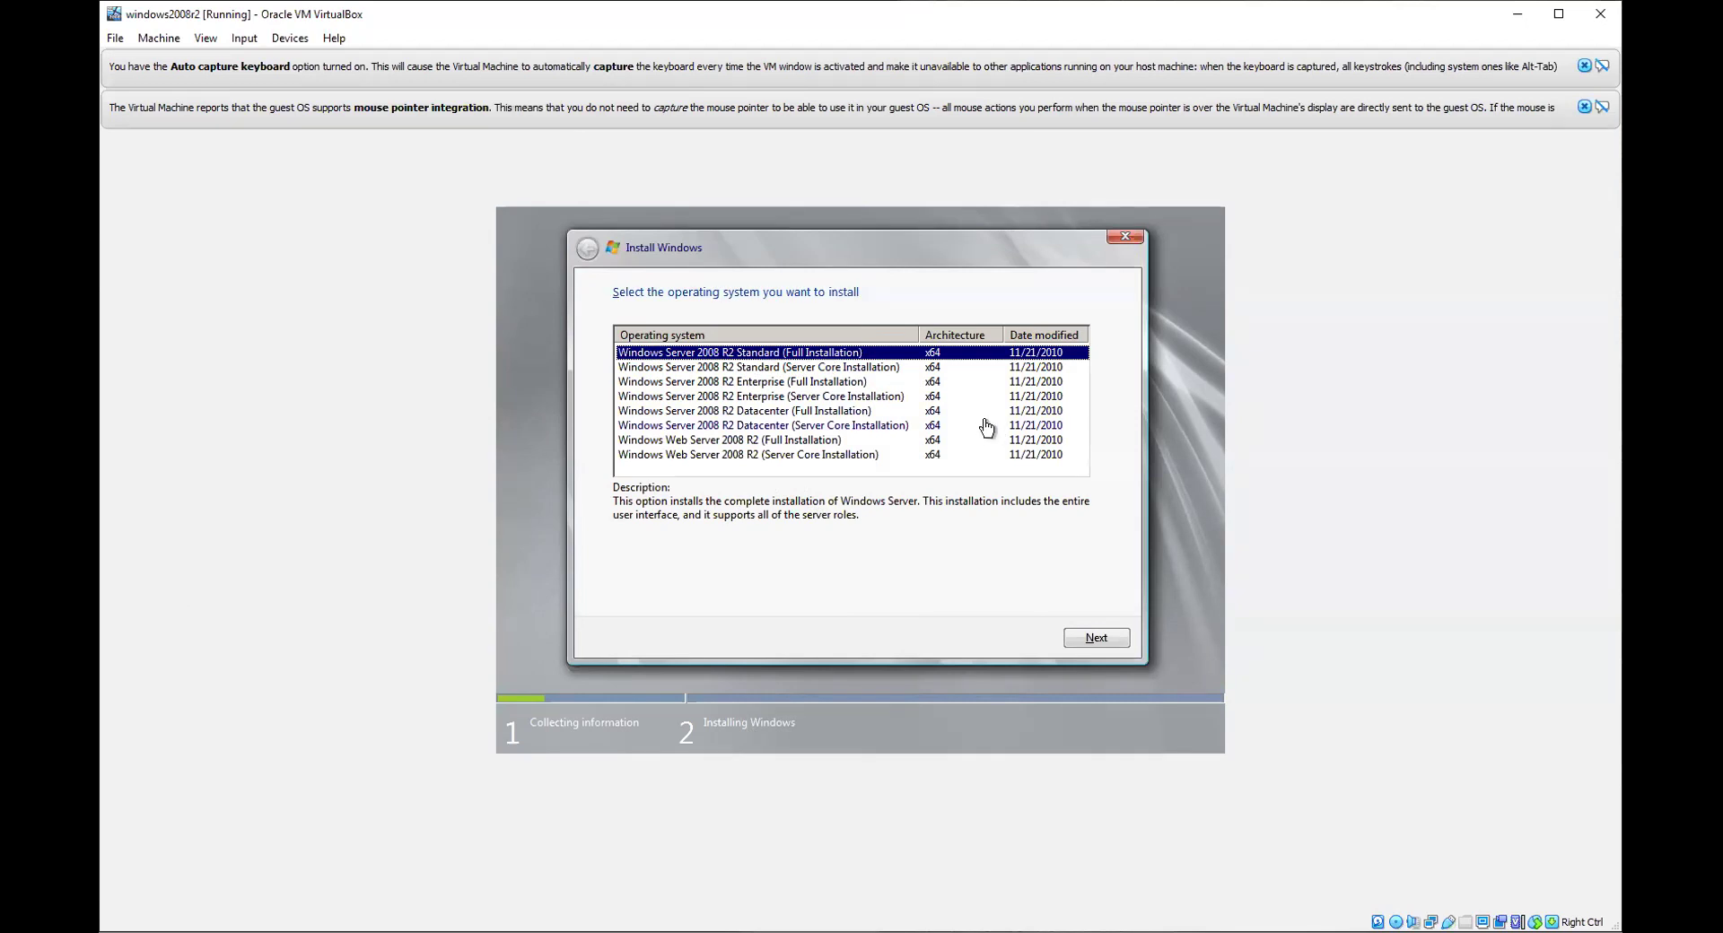
pyautogui.click(1077, 646)
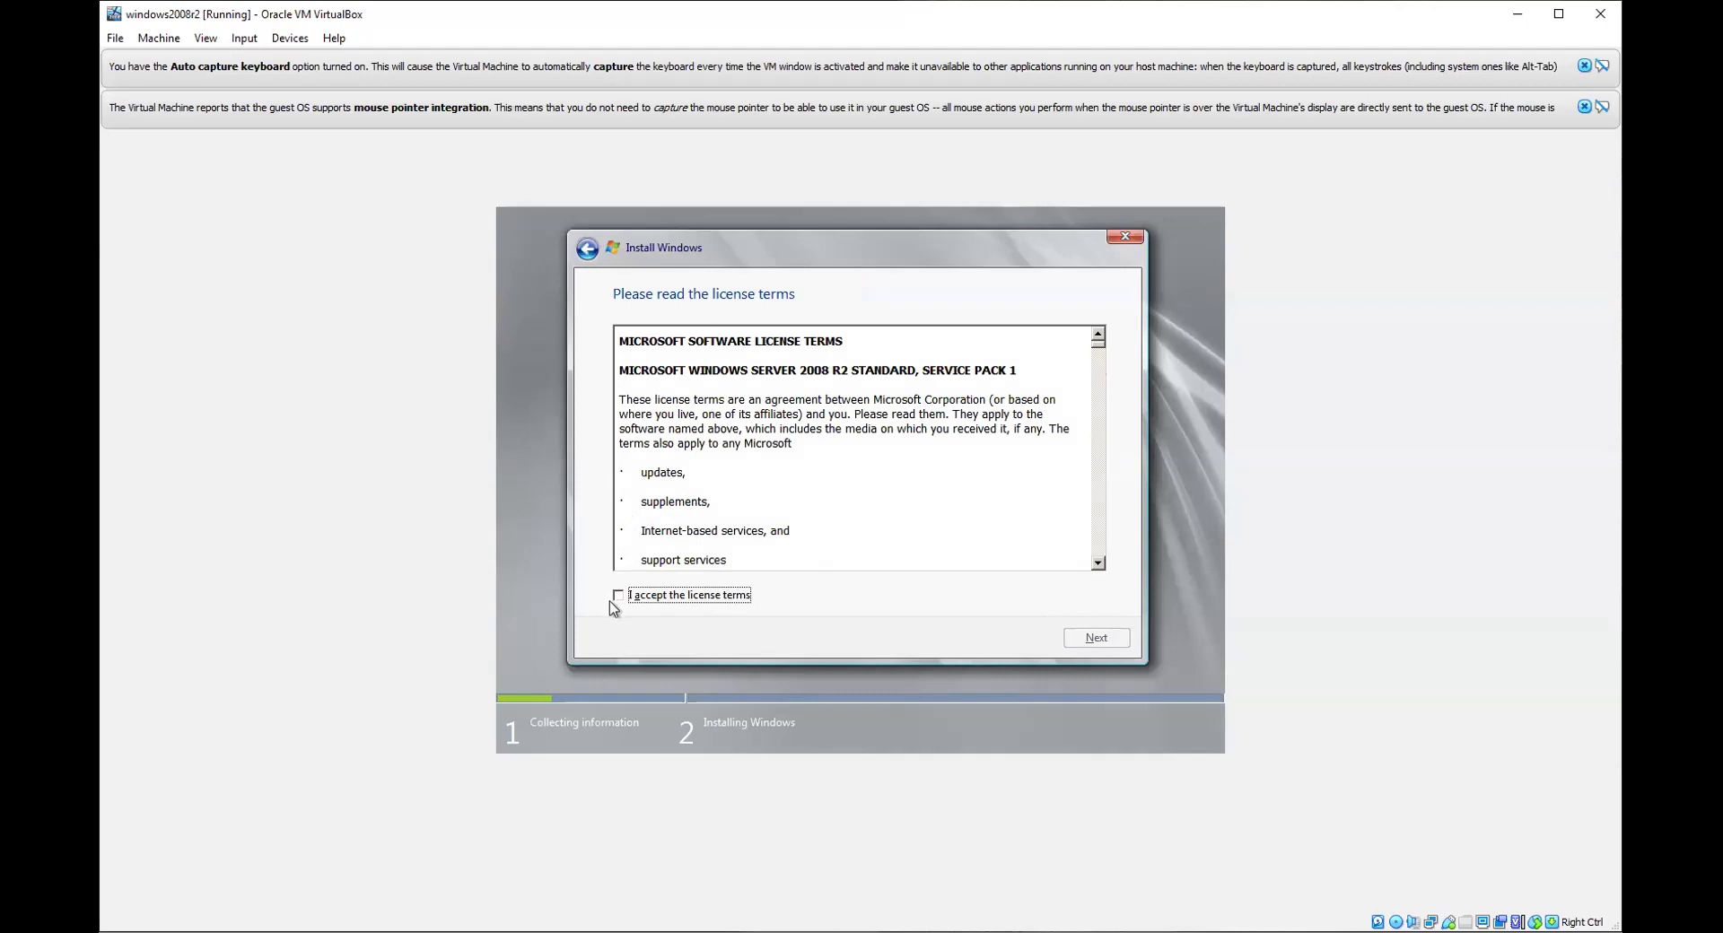
pyautogui.click(618, 595)
pyautogui.click(1095, 641)
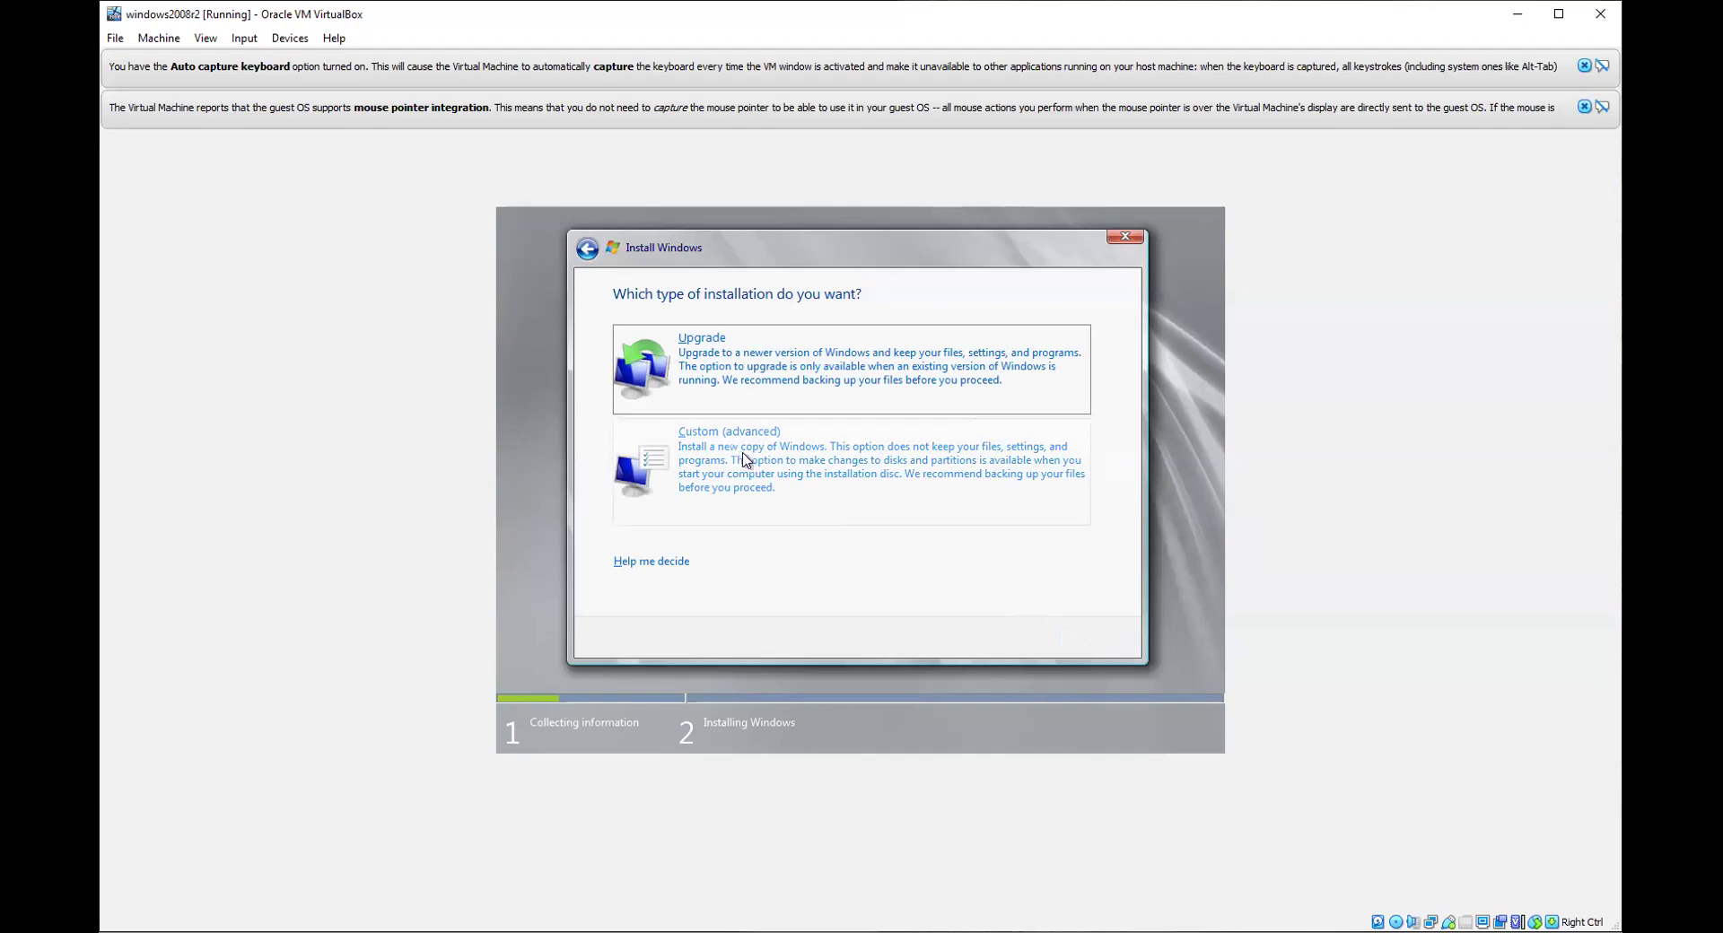
pyautogui.click(741, 461)
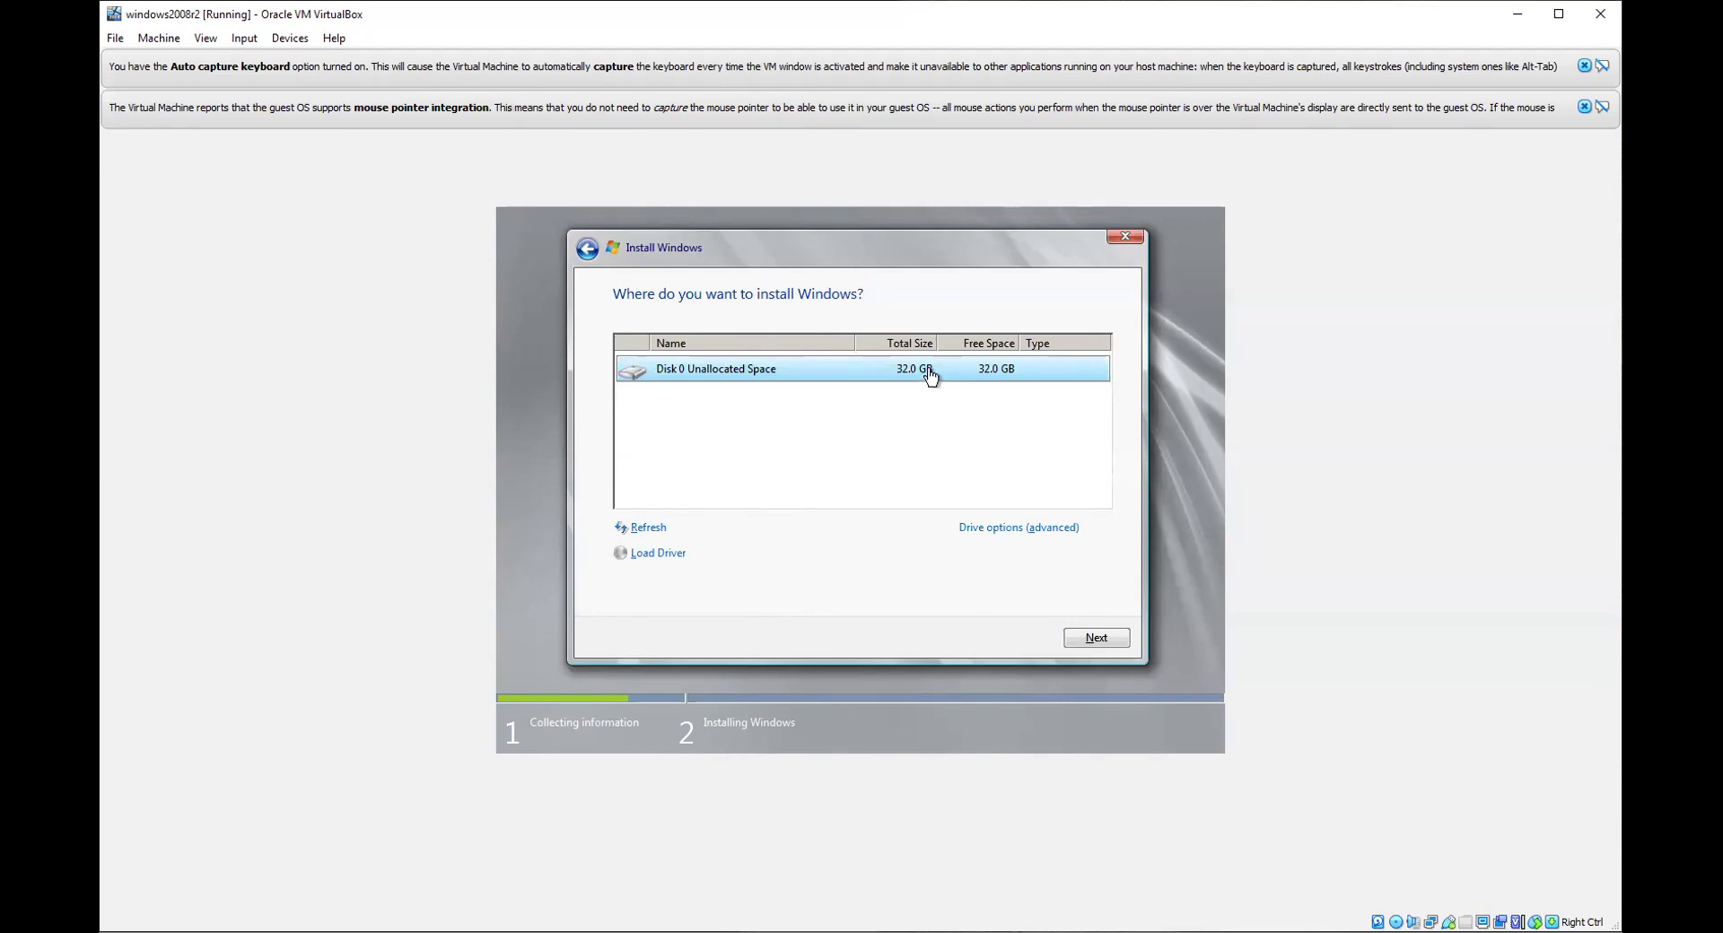
# Step: Create a 15768 MB partition on Disk 0, allowing the extra system partitions
pyautogui.click(987, 528)
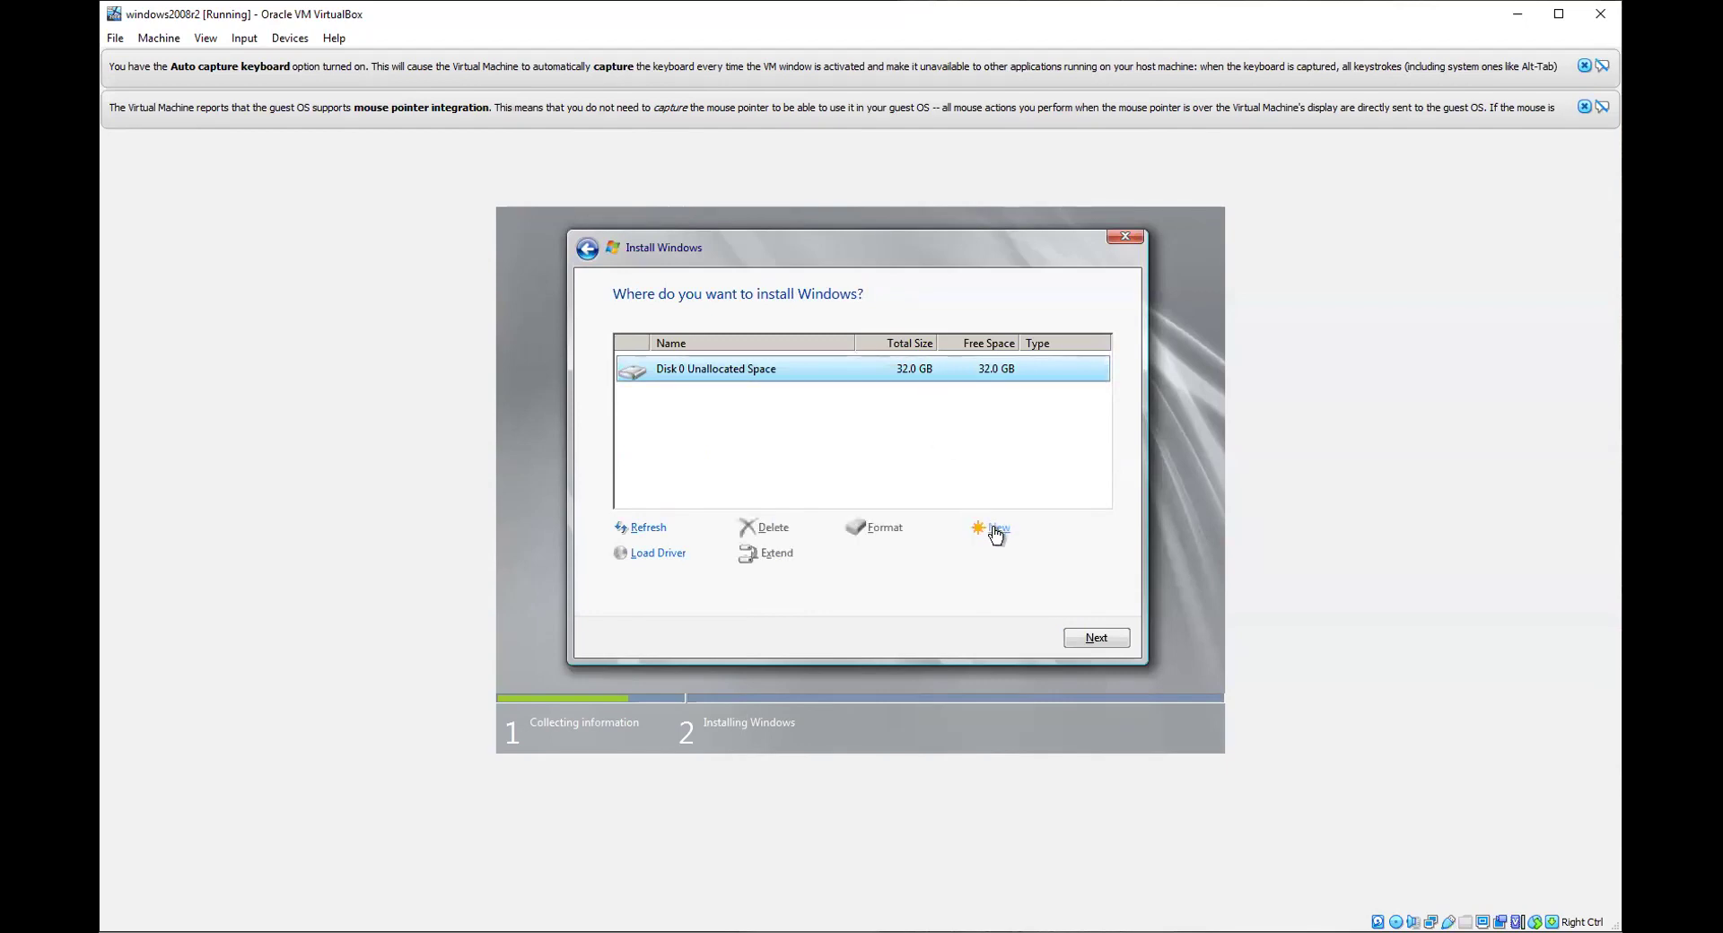
pyautogui.click(996, 532)
pyautogui.press('Delete')
pyautogui.press('Delete')
pyautogui.write('15768')
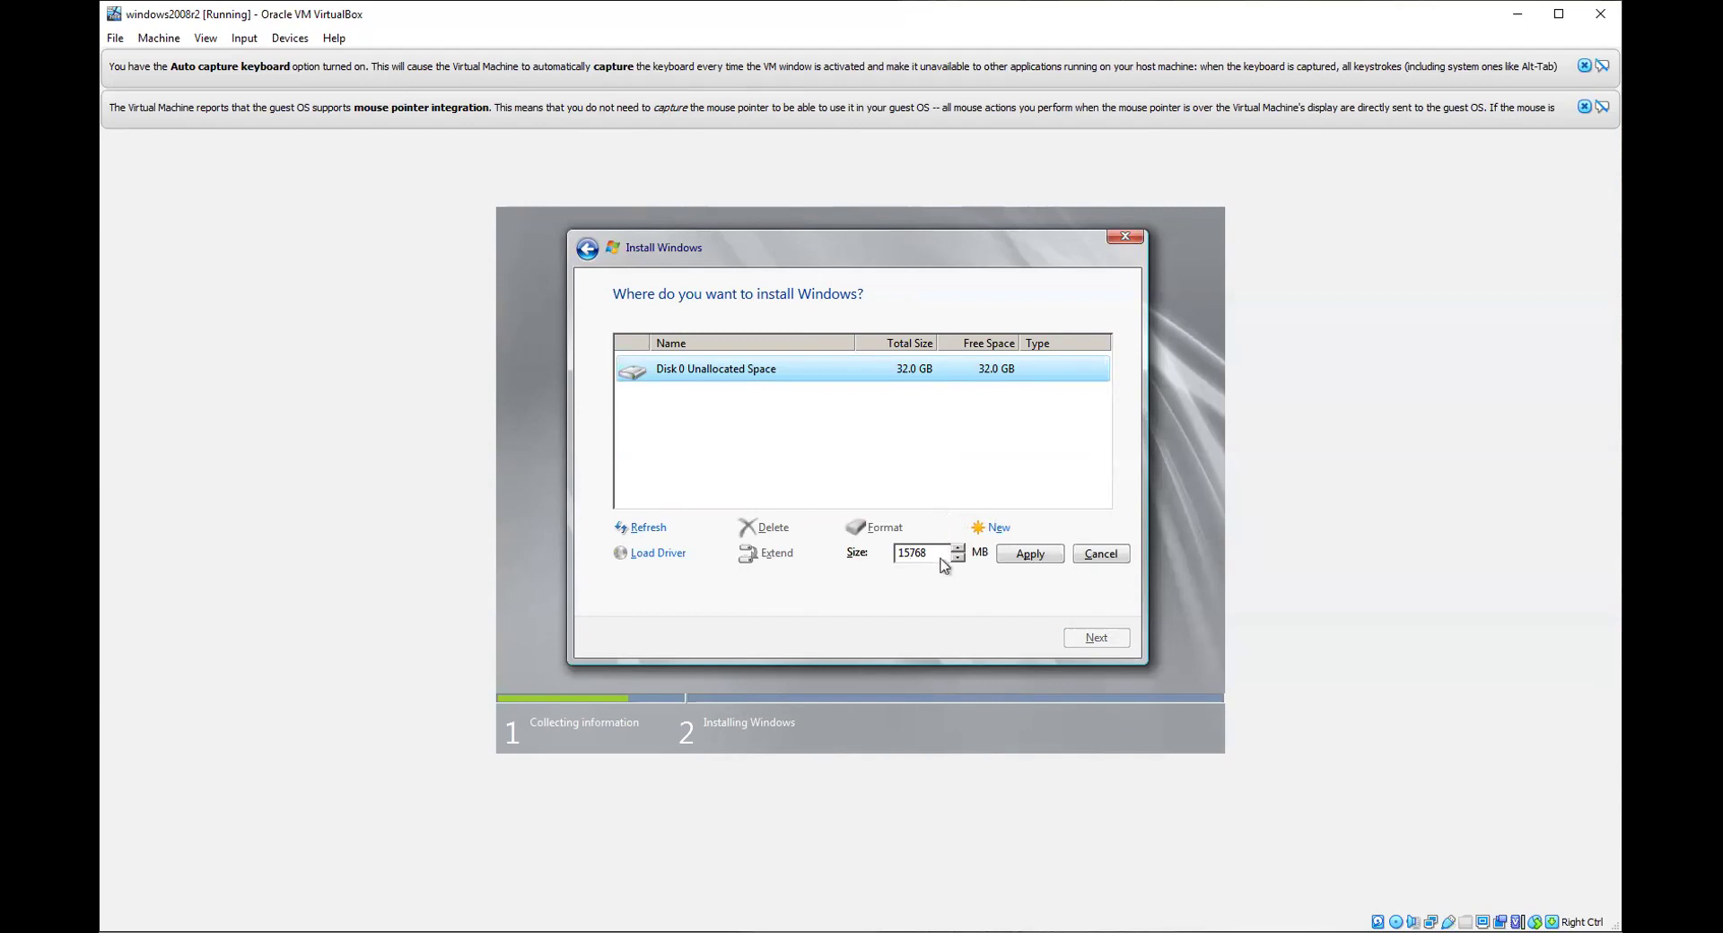
pyautogui.click(1025, 556)
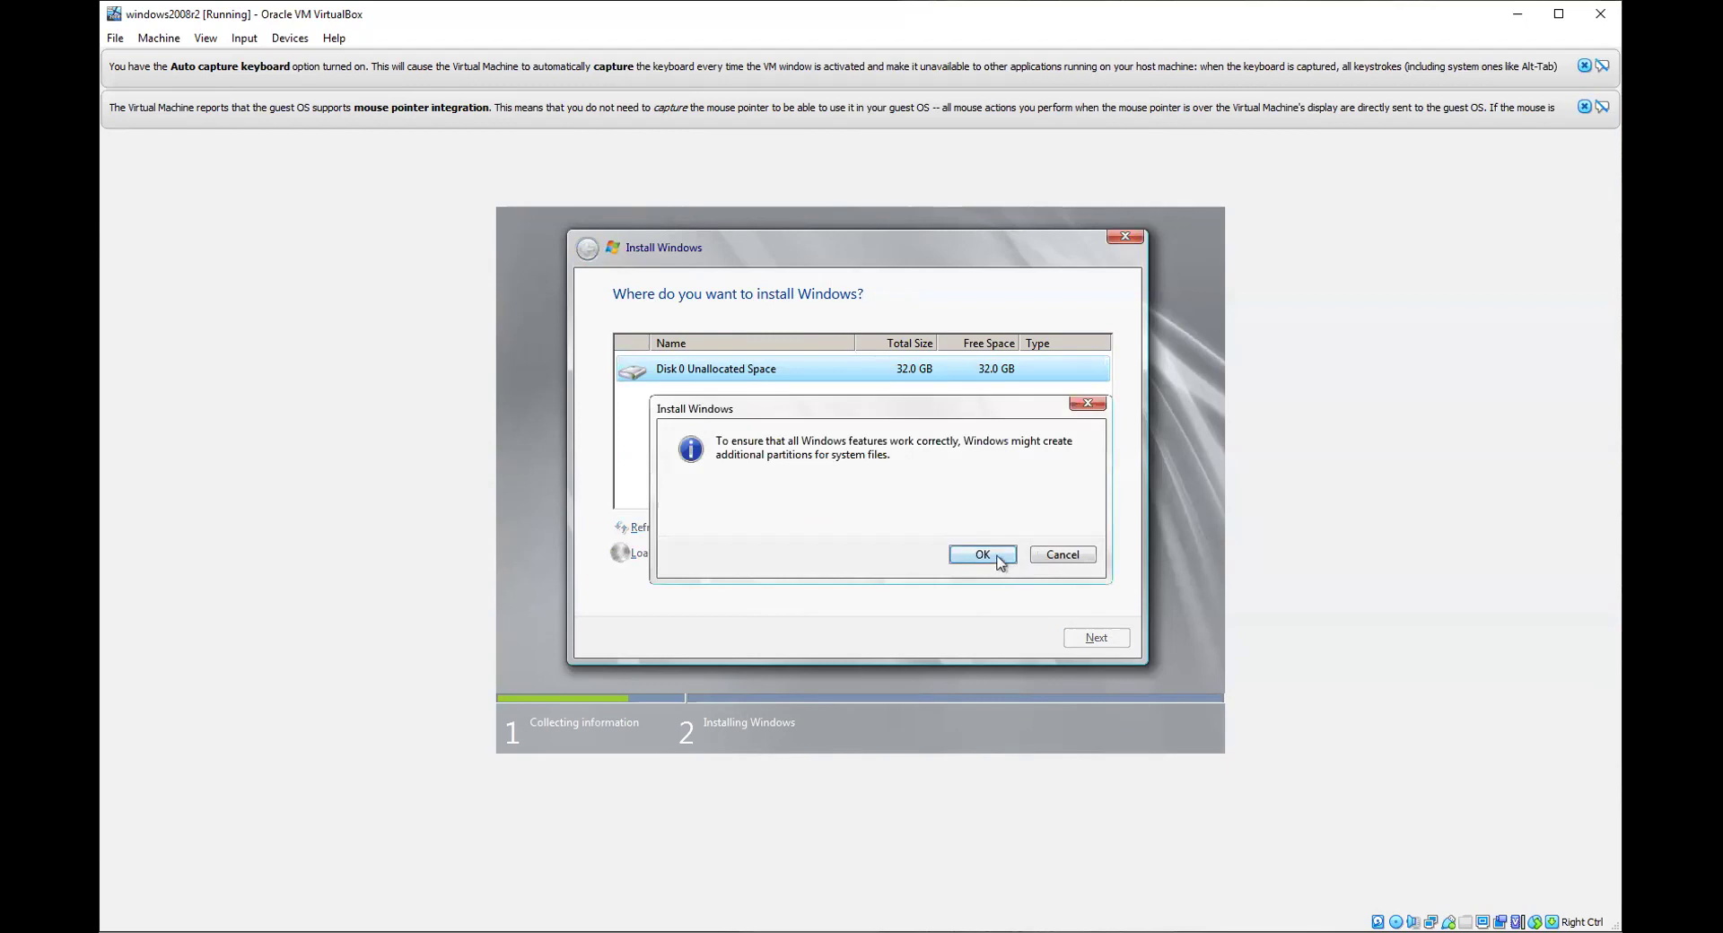
pyautogui.click(983, 554)
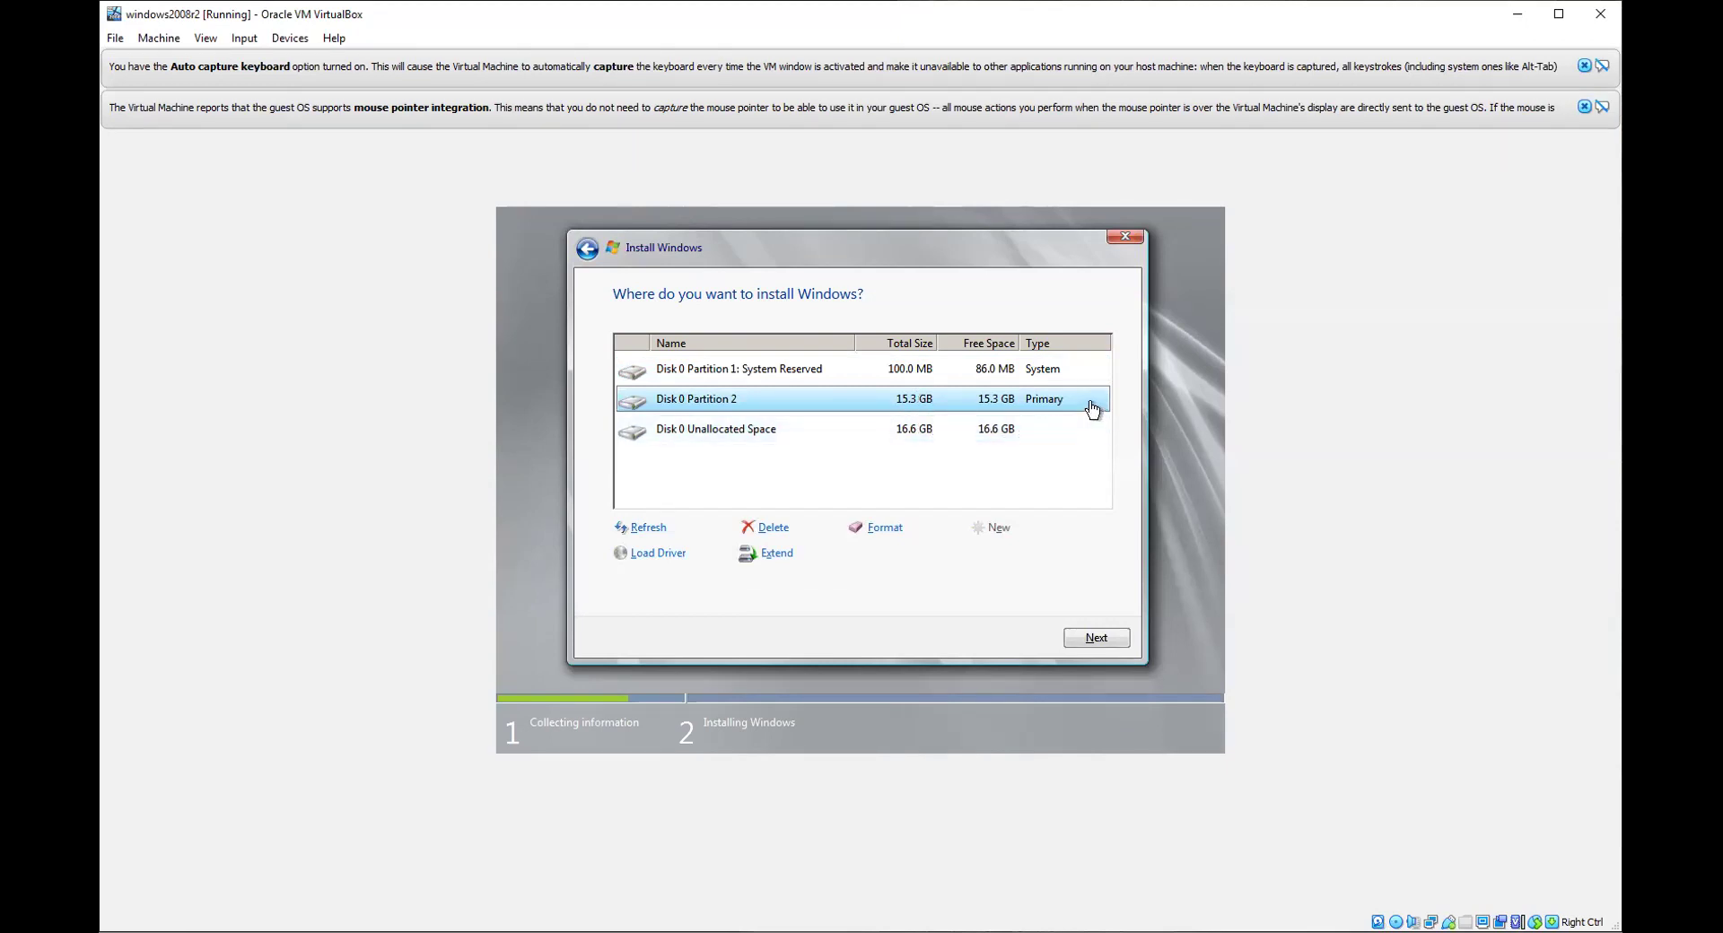
# Step: Make a second partition from the remaining unallocated space and install Windows onto Partition 3
pyautogui.click(982, 438)
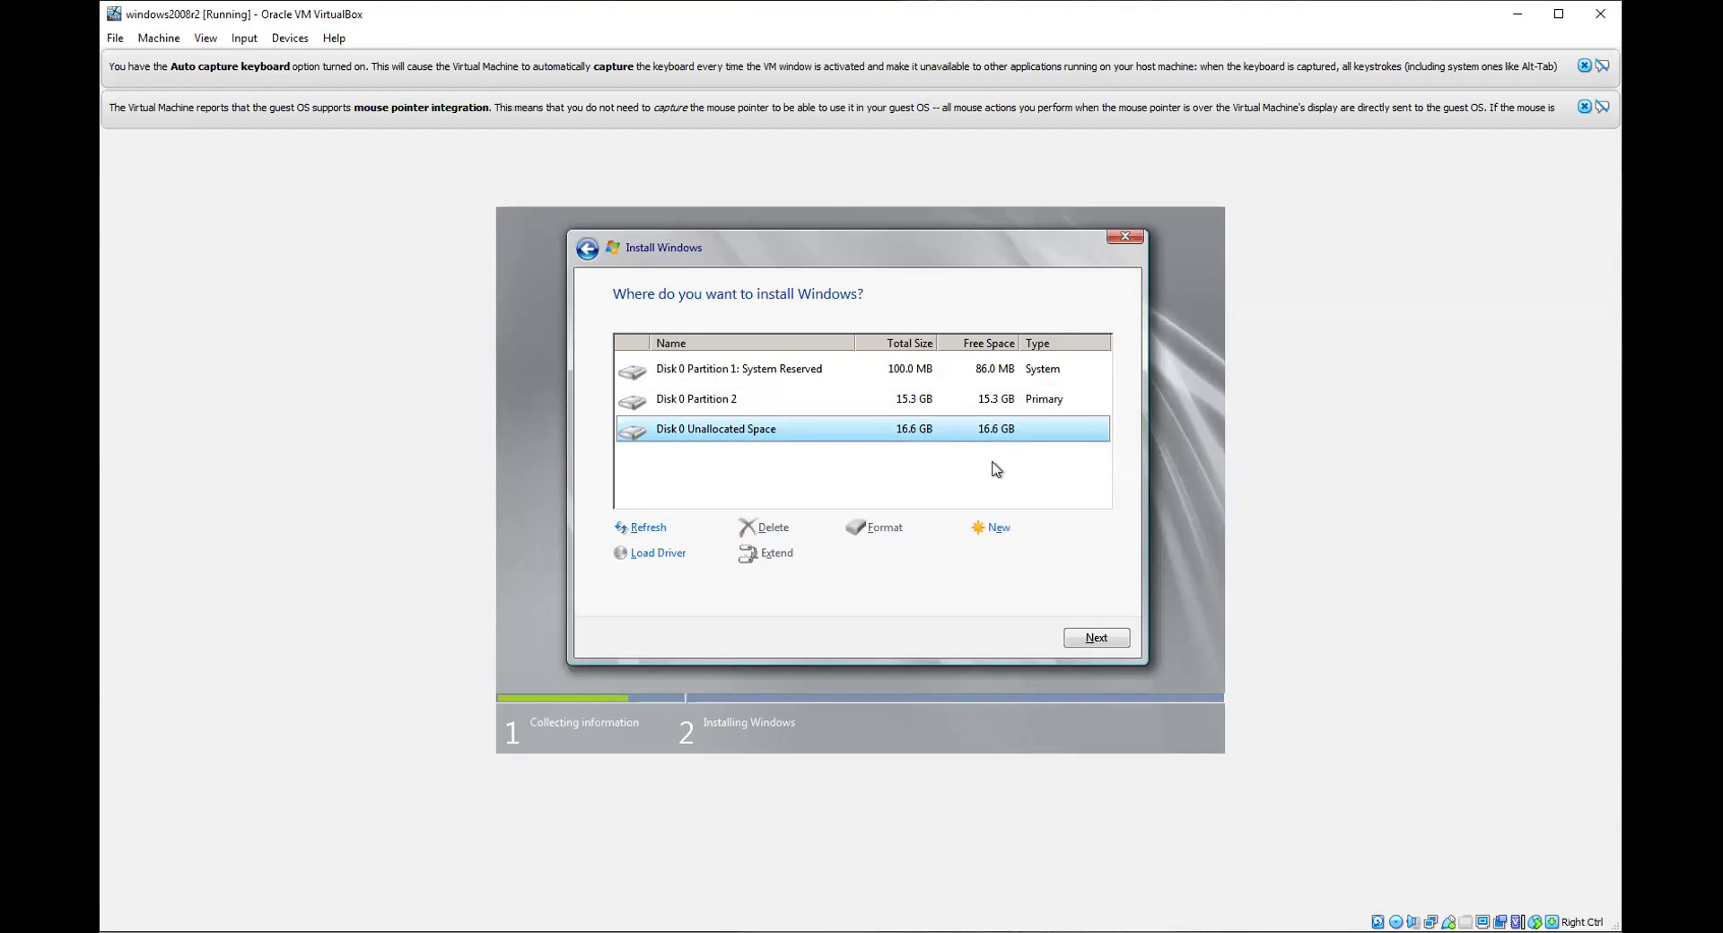
pyautogui.click(1001, 529)
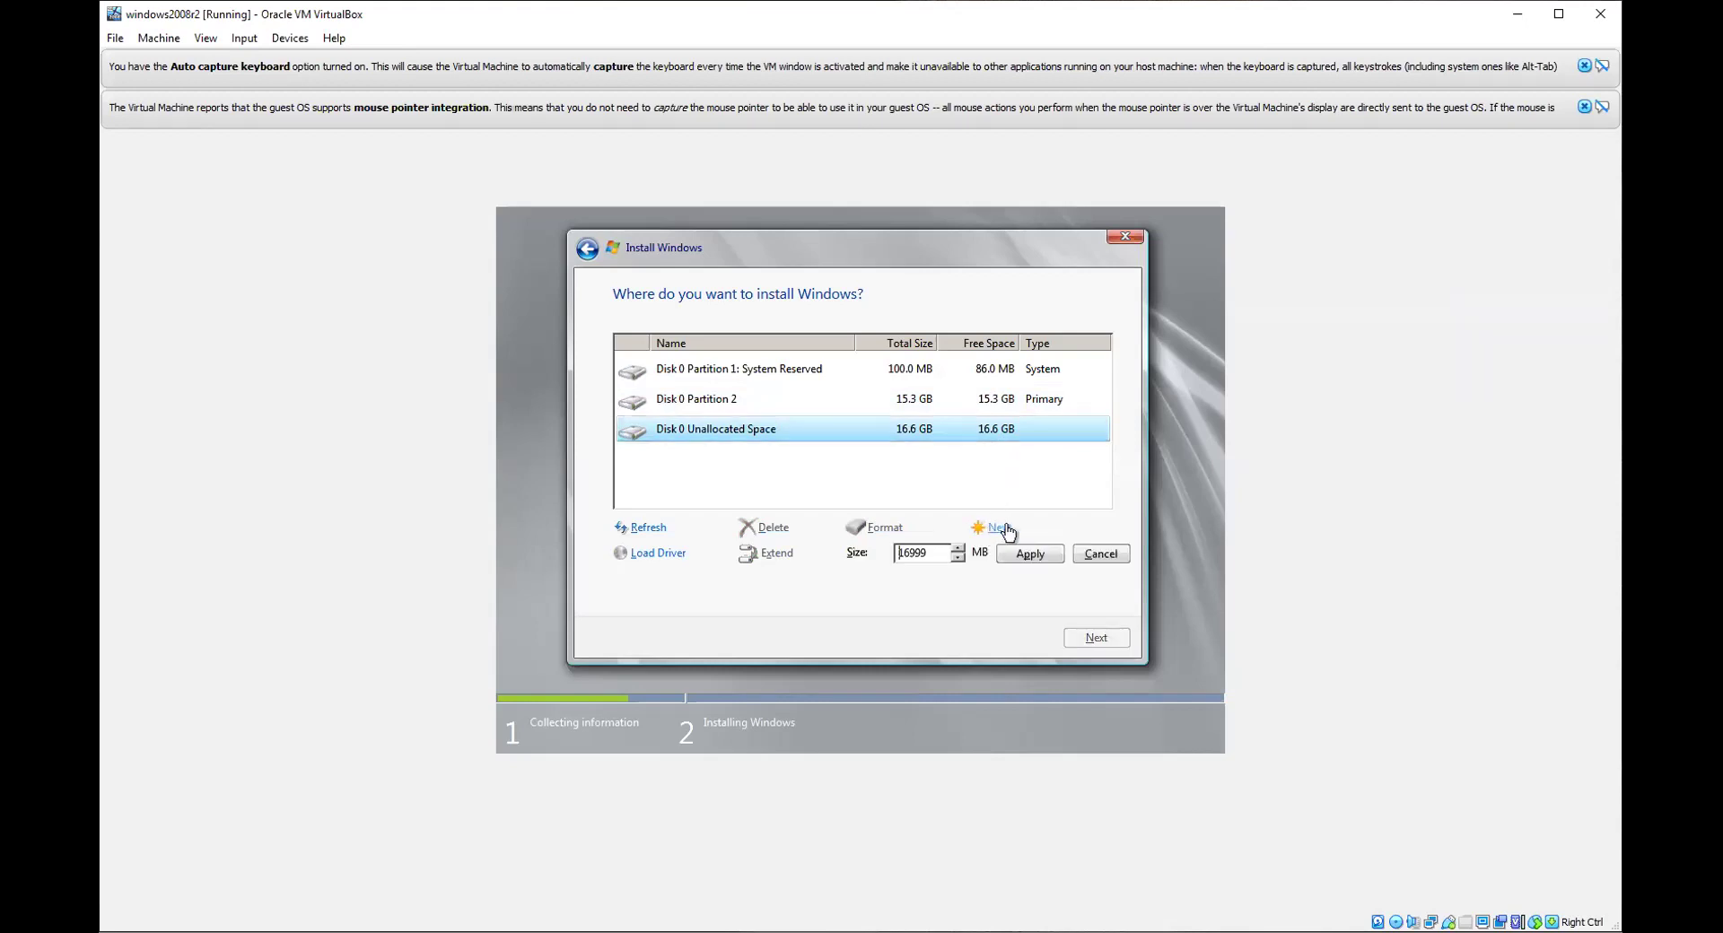
pyautogui.click(1036, 558)
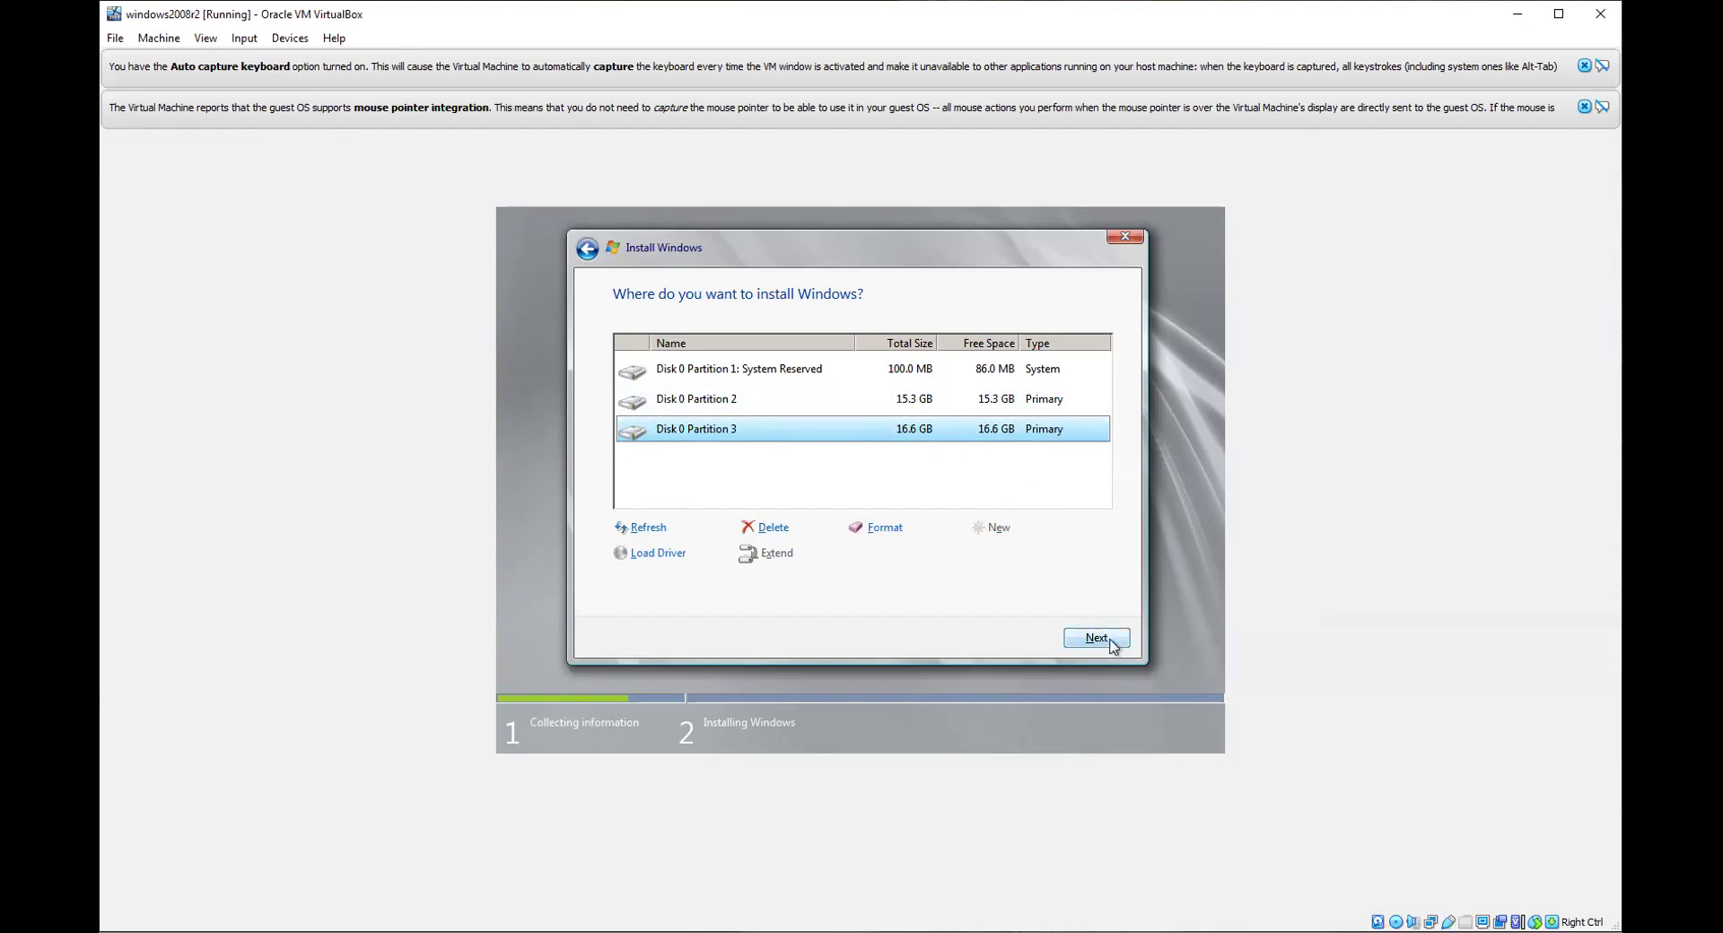
pyautogui.click(1112, 645)
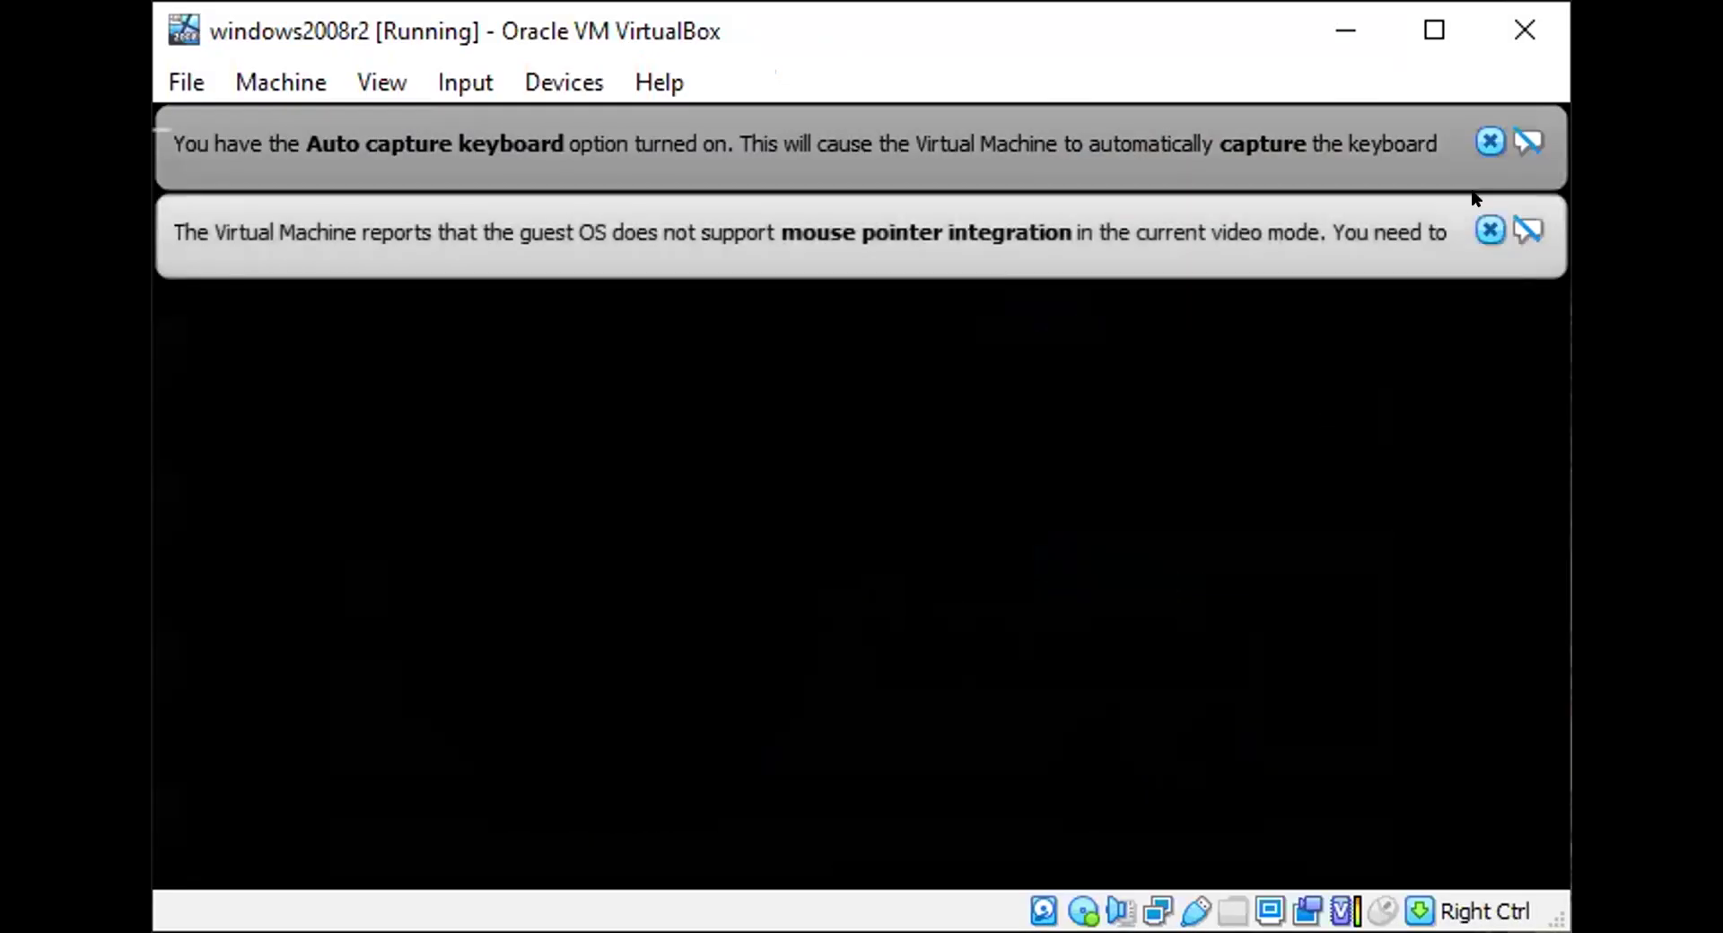
# Step: Dismiss the mouse integration and keyboard auto-capture notices while the guest prepares for first use
pyautogui.click(1490, 229)
pyautogui.click(1489, 141)
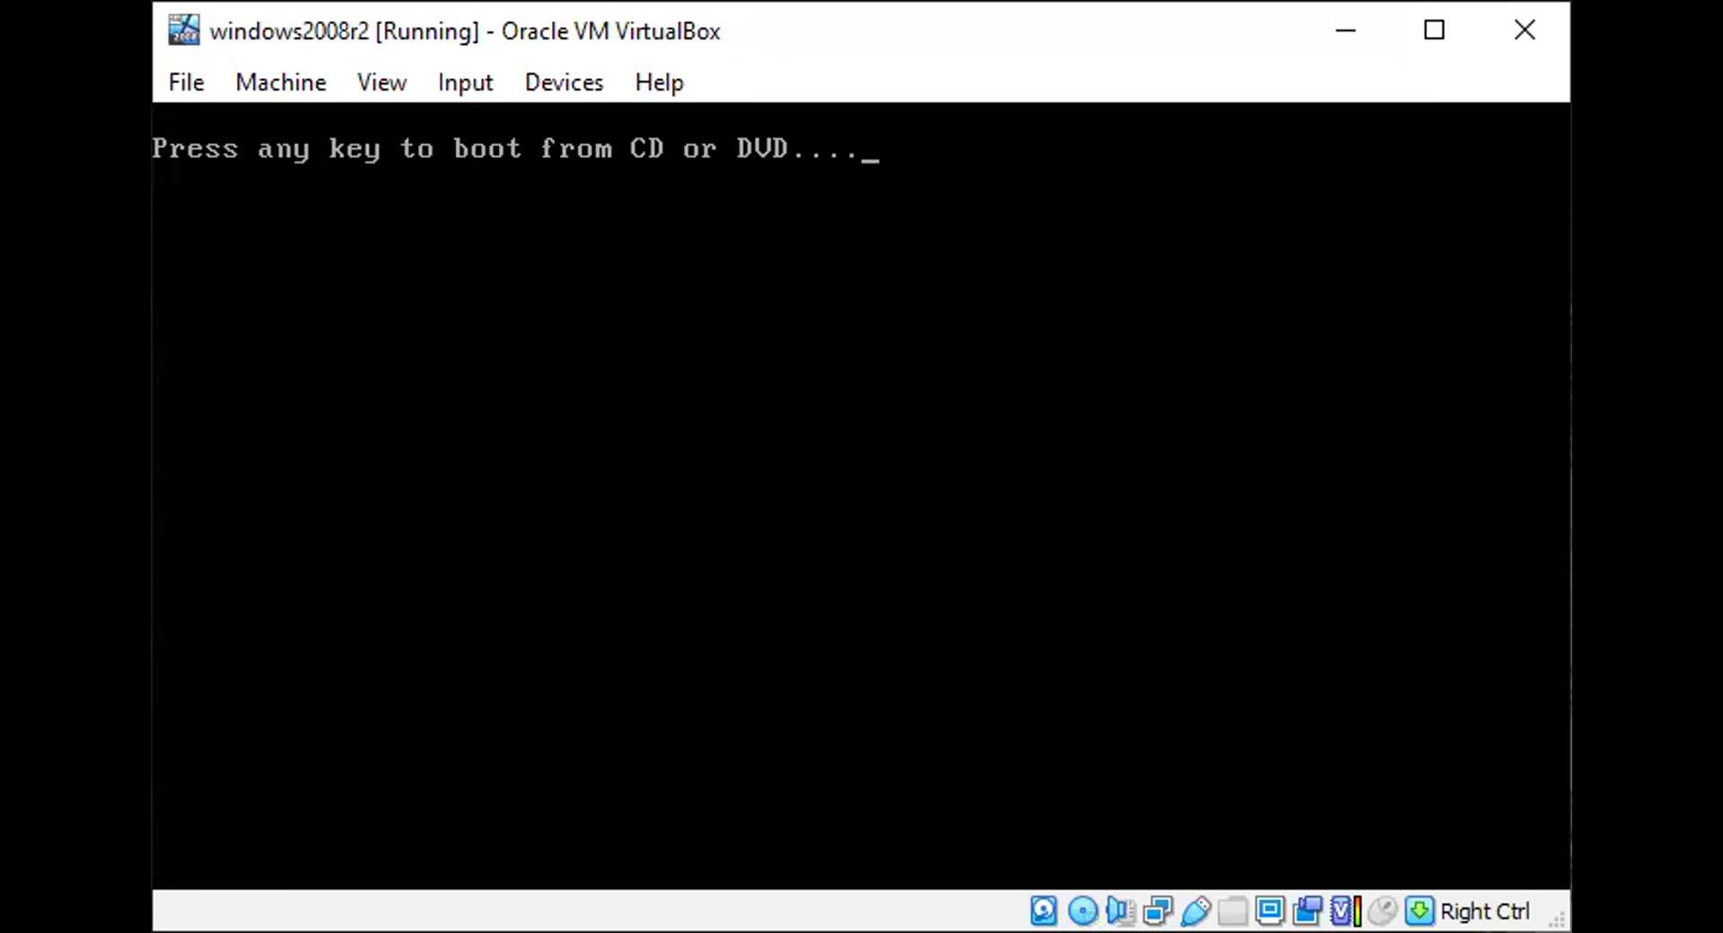
pyautogui.press('Return')
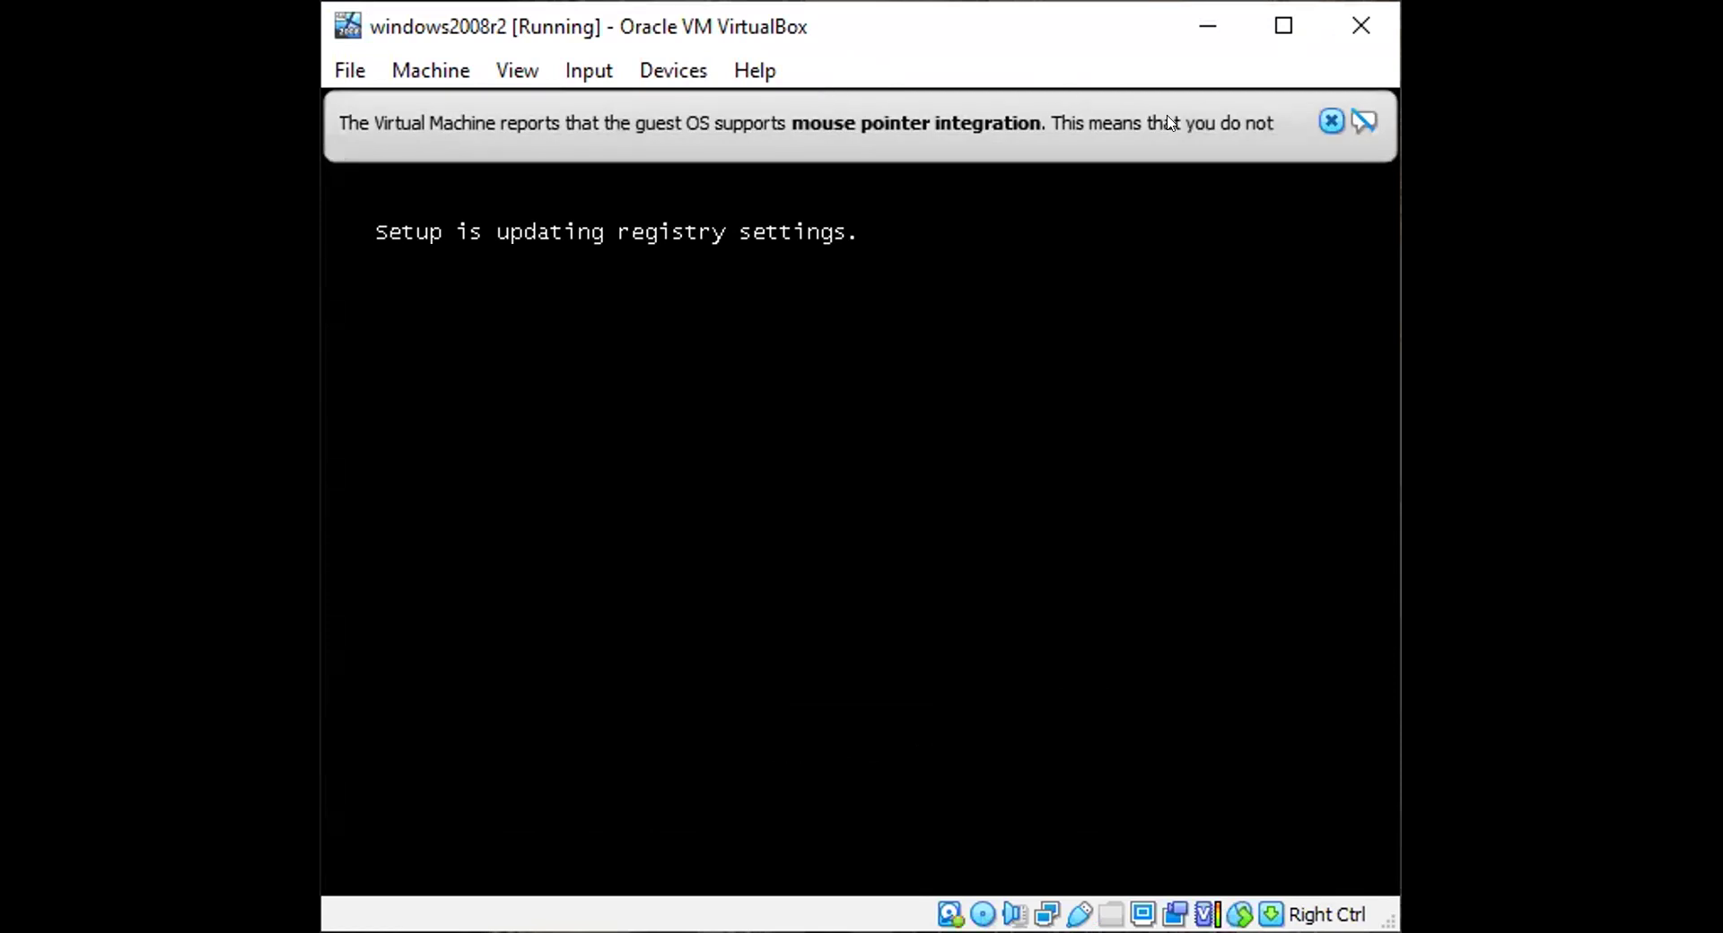
pyautogui.click(1328, 122)
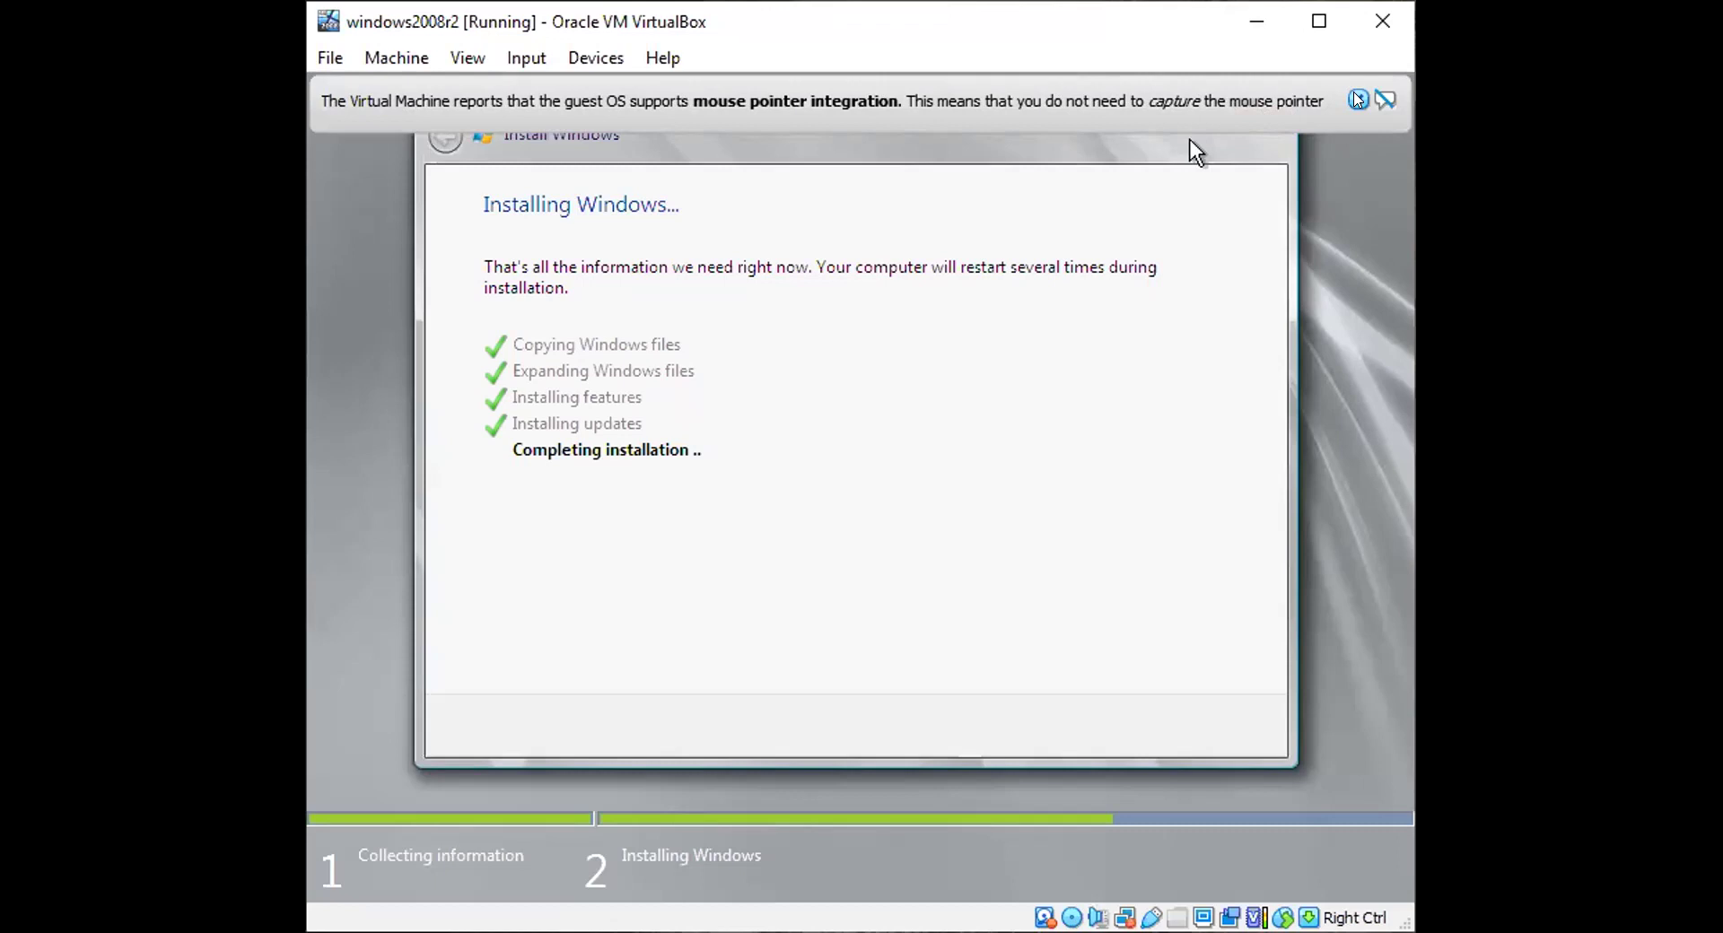
pyautogui.click(1357, 99)
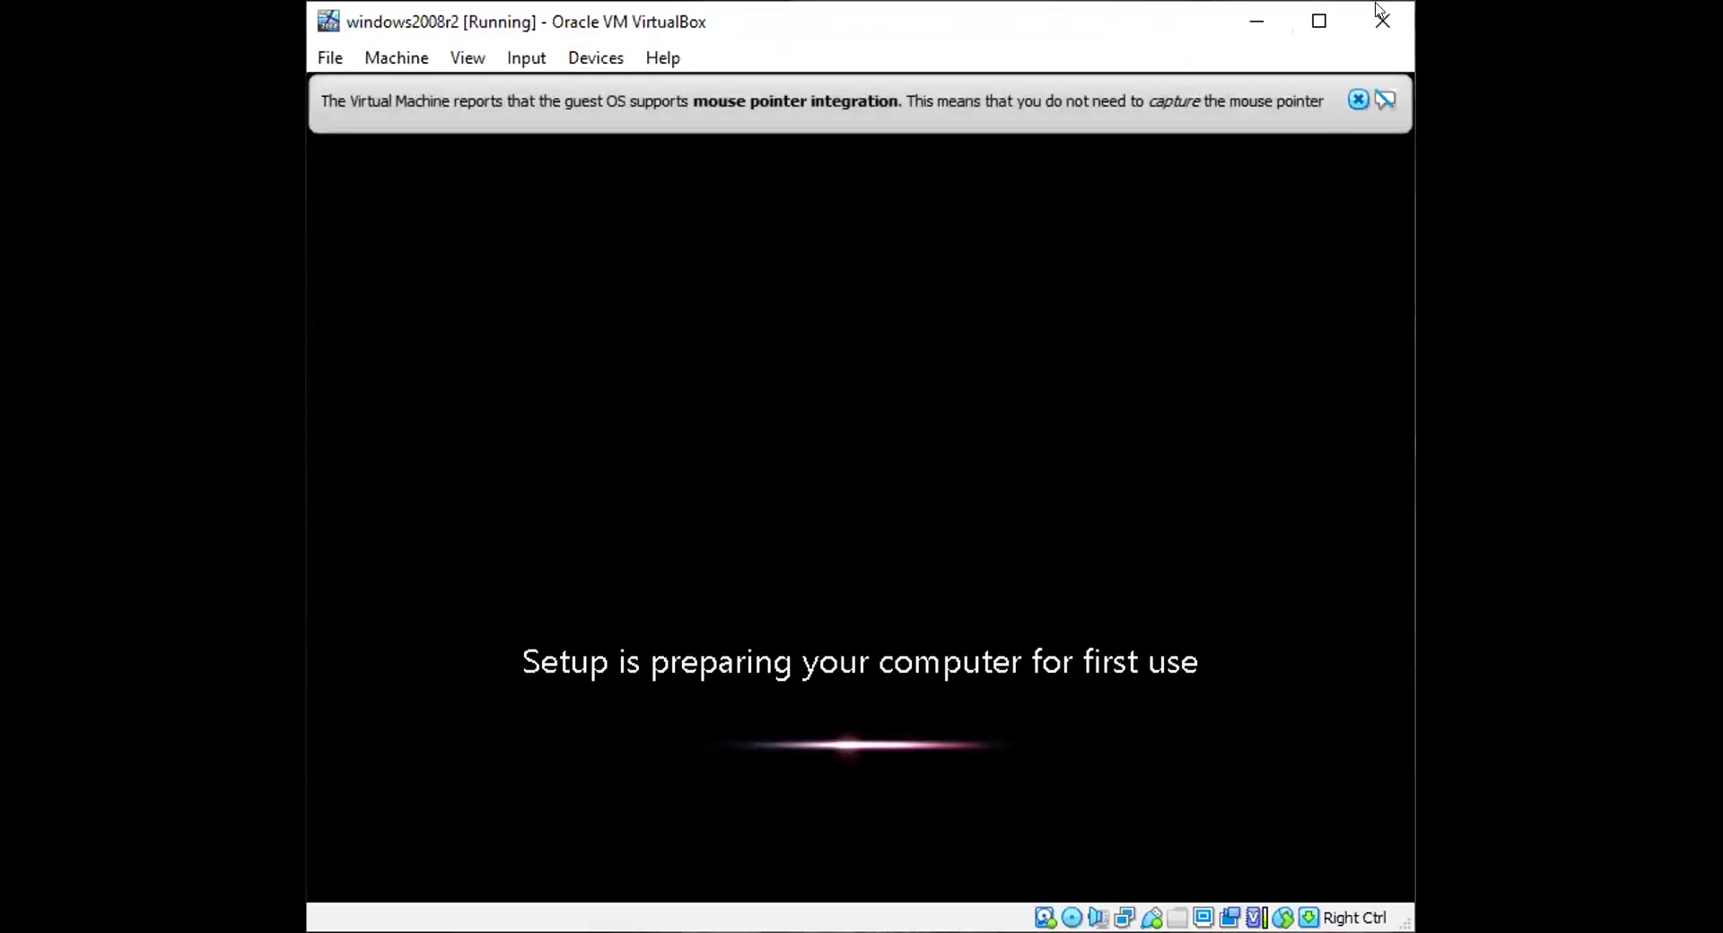
pyautogui.click(1357, 100)
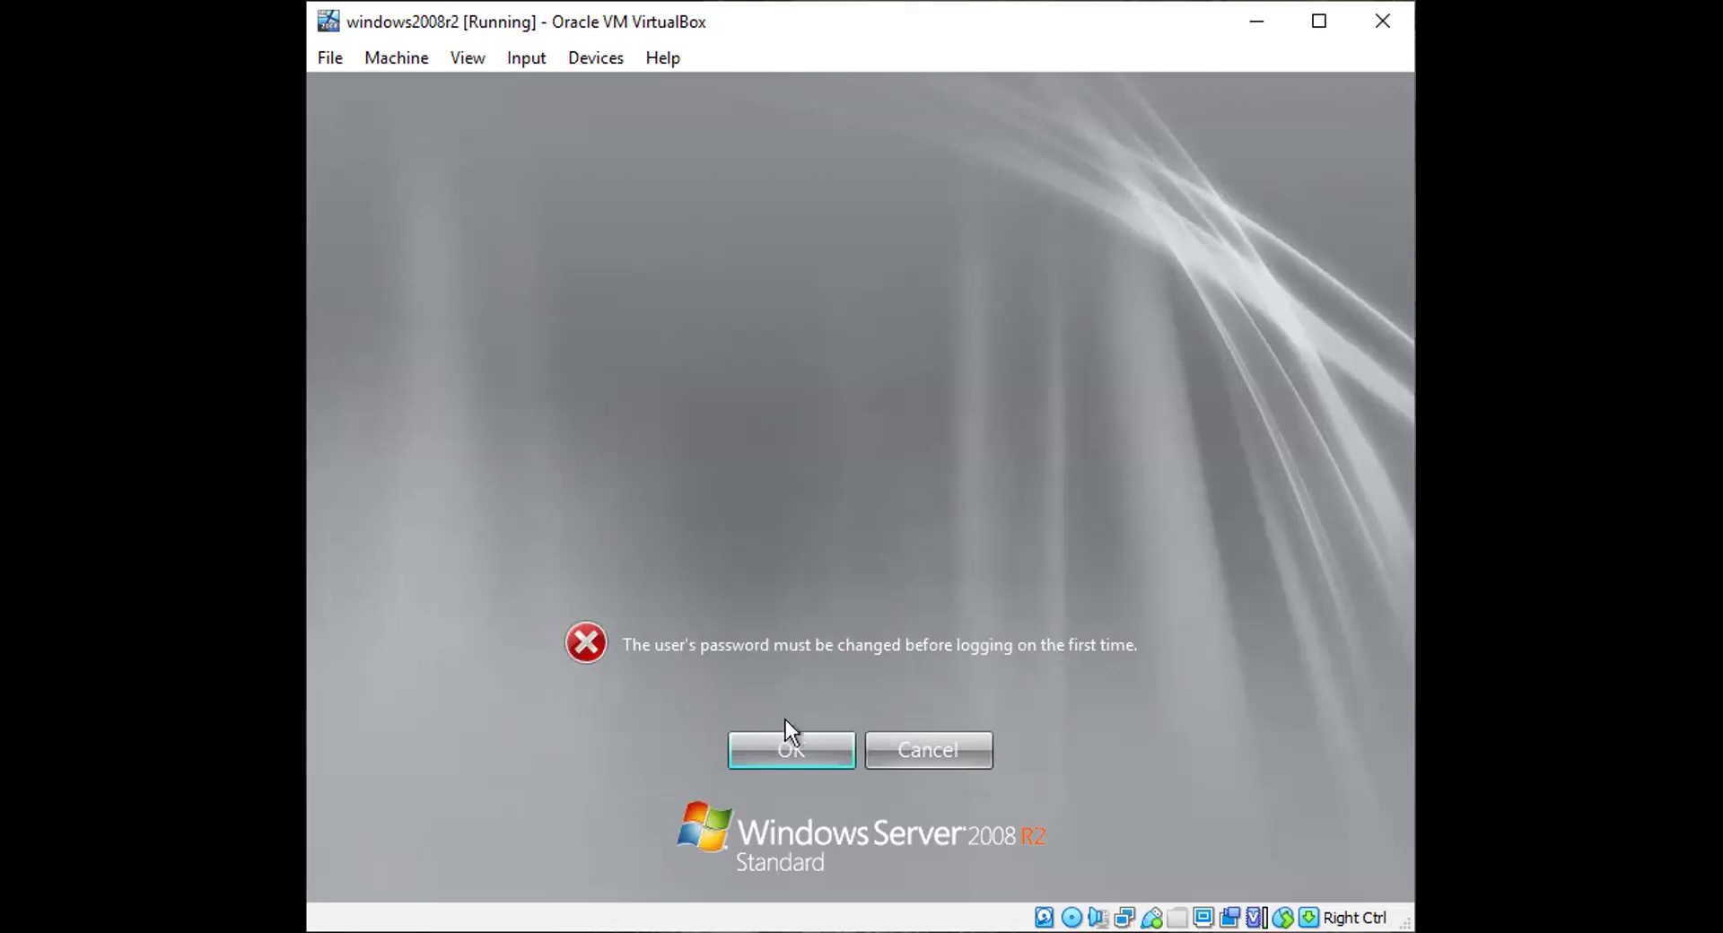
# Step: Maximize the VM window, then set and confirm a new Administrator password to log on
pyautogui.click(810, 756)
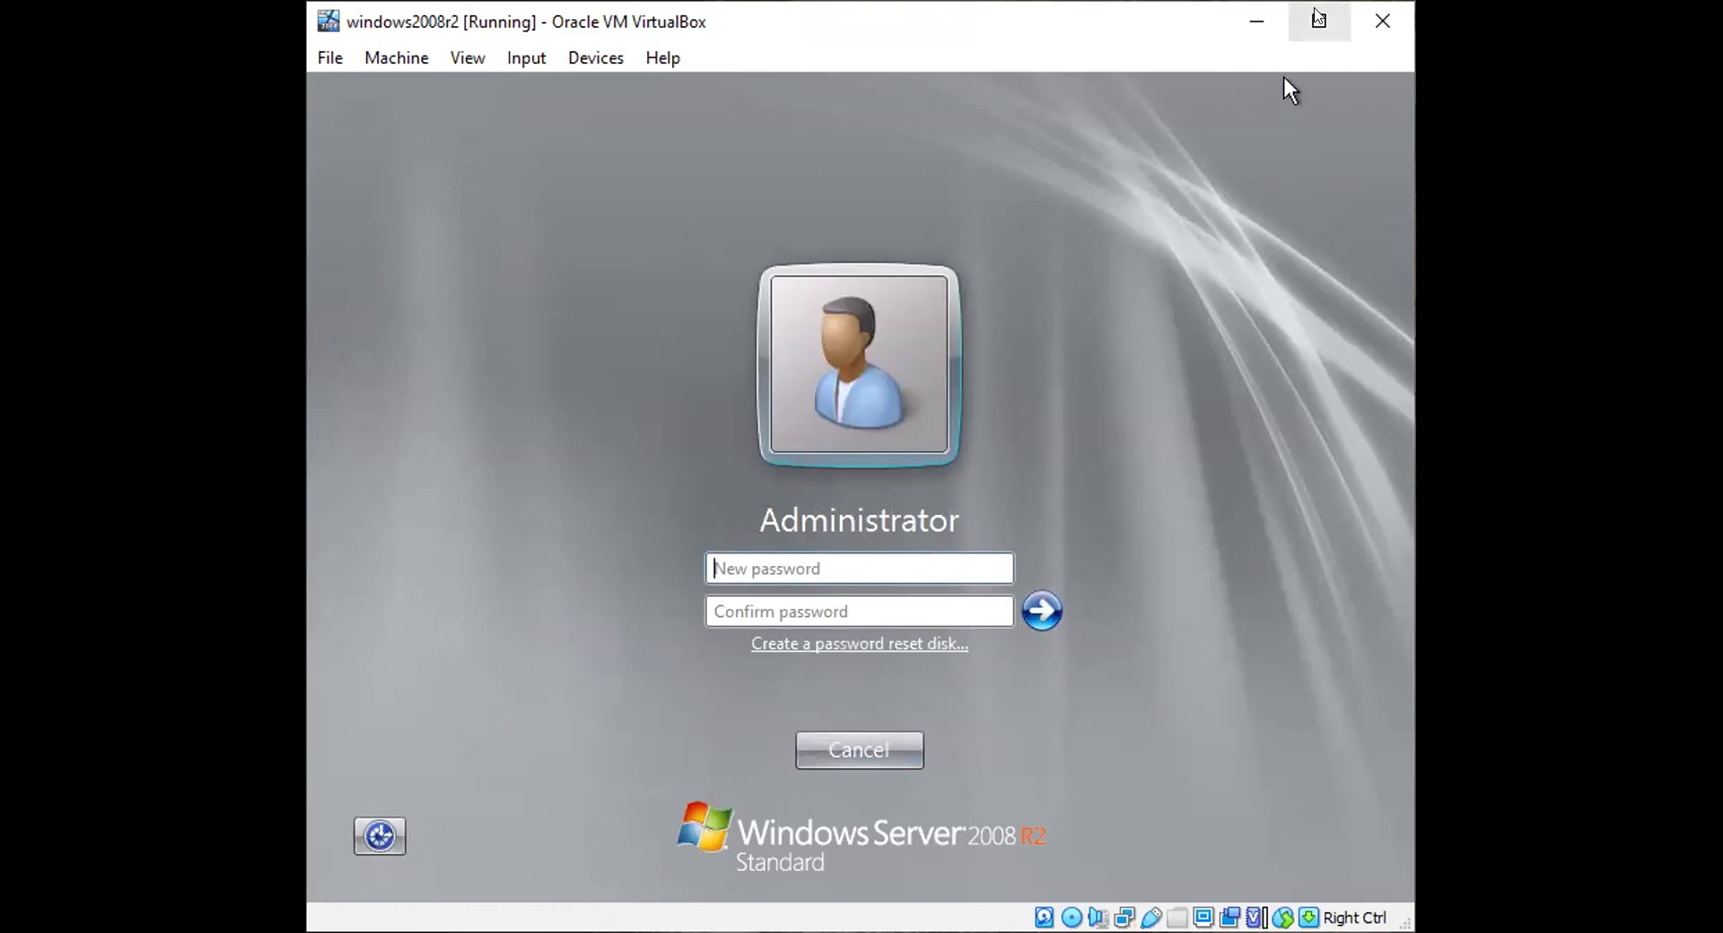
pyautogui.click(1317, 21)
pyautogui.click(880, 533)
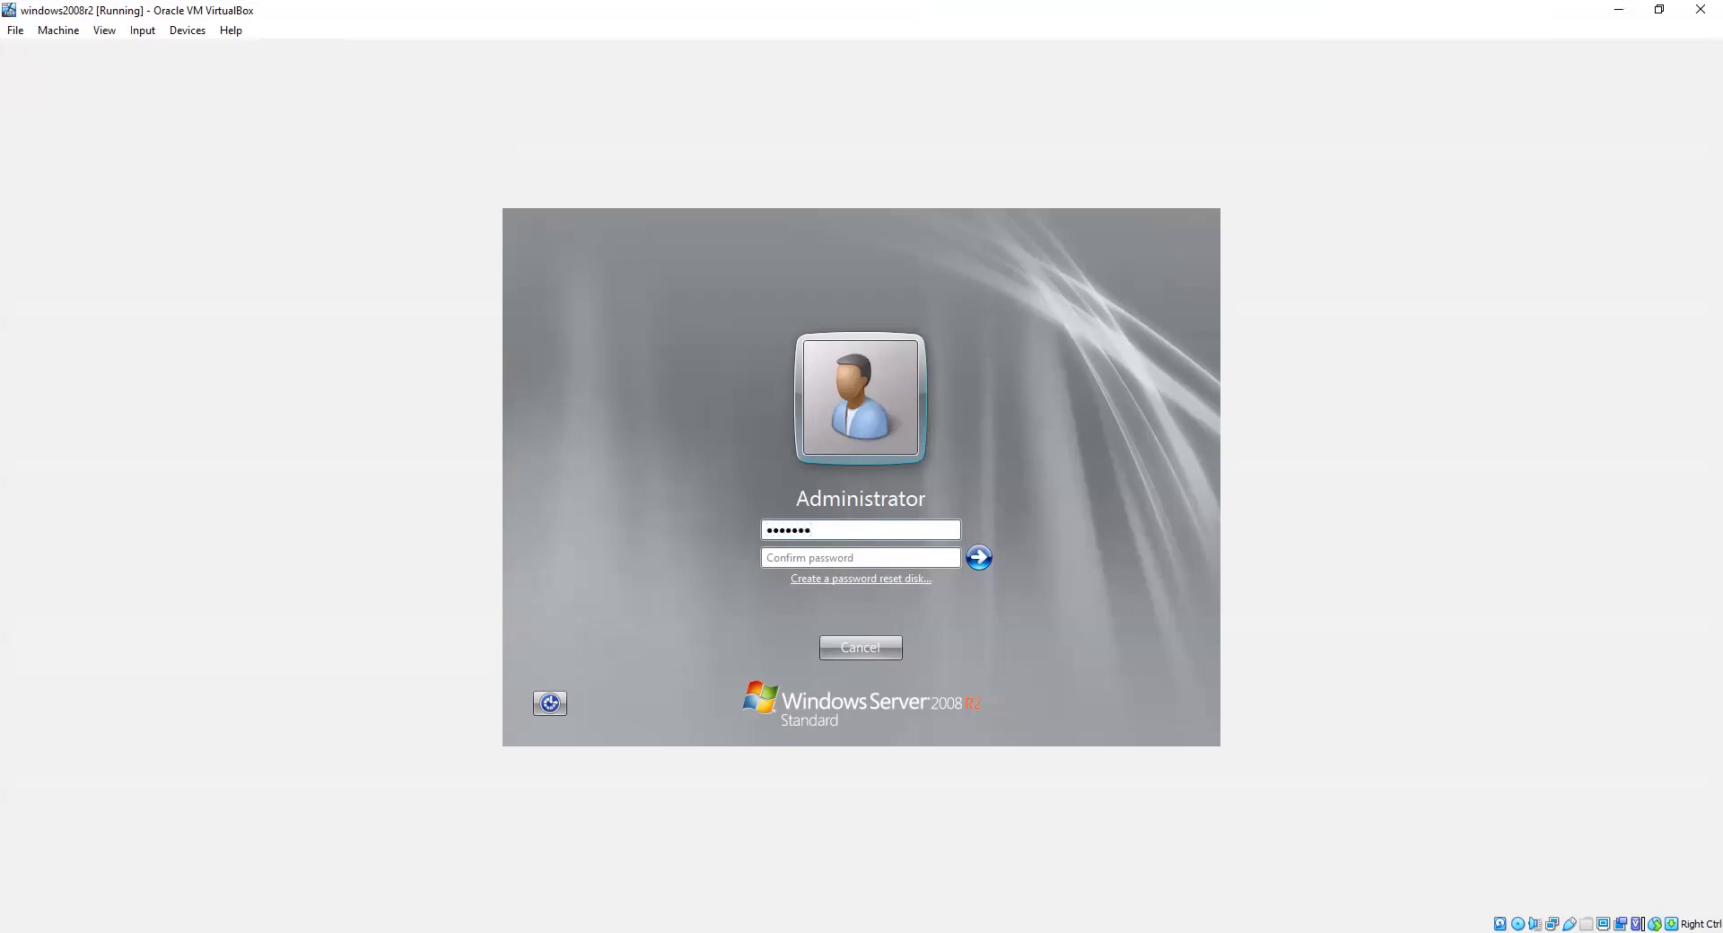
pyautogui.click(804, 559)
pyautogui.write('Pa')
pyautogui.click(978, 561)
pyautogui.click(836, 654)
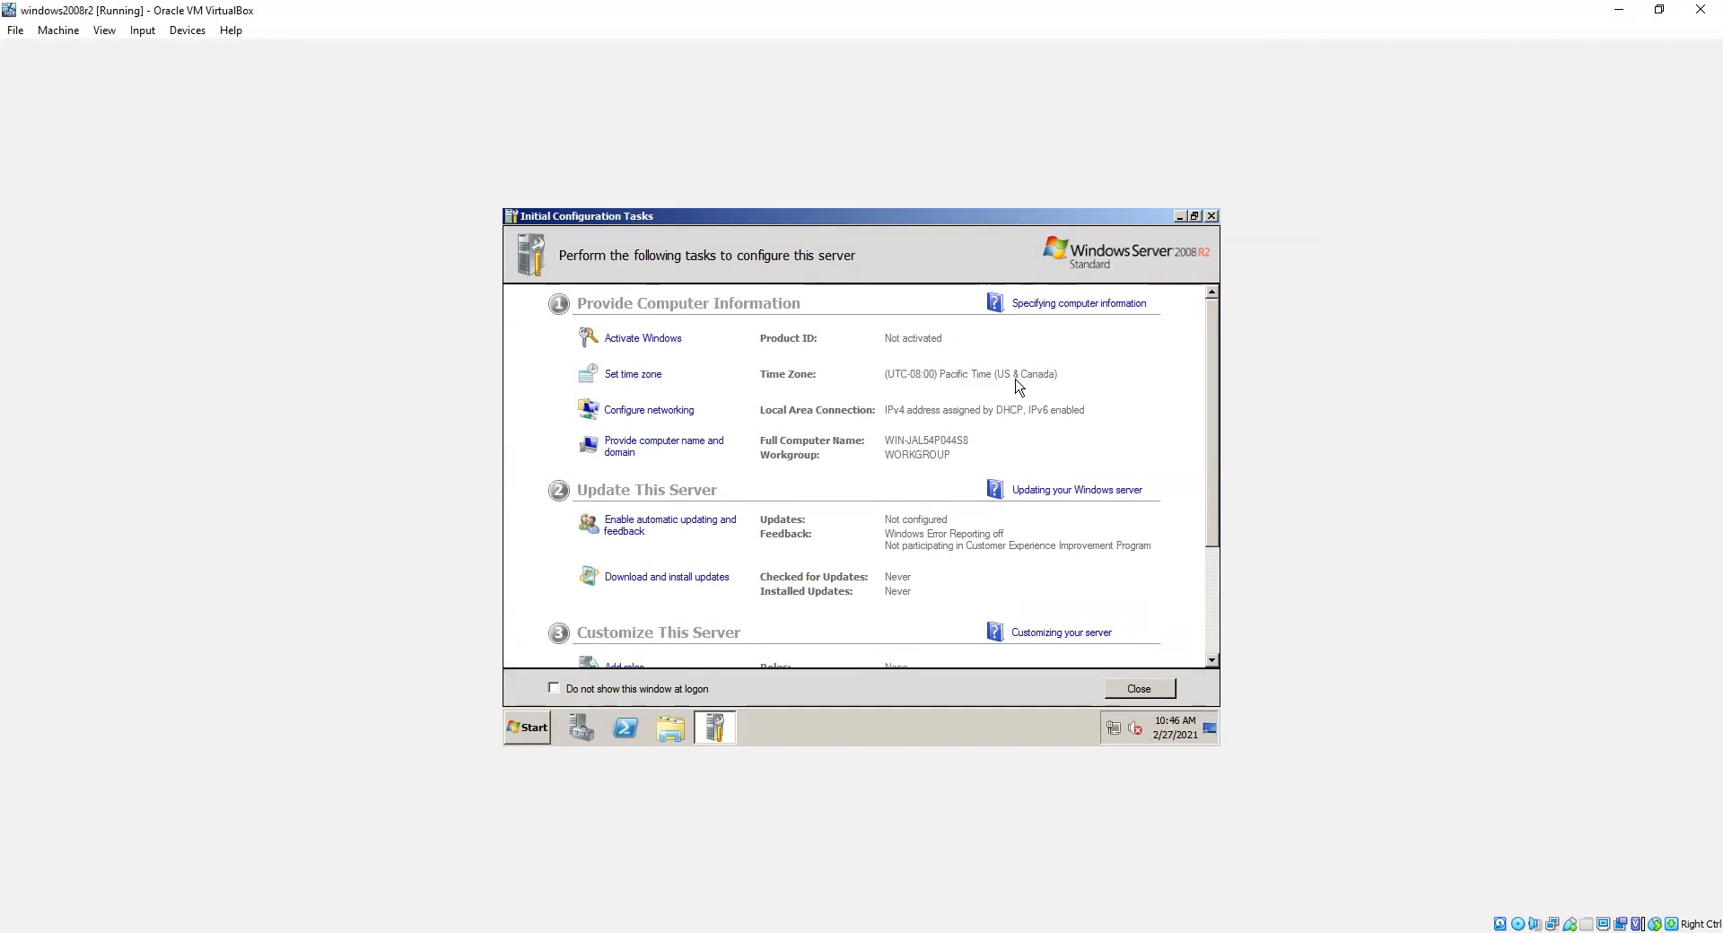
# Step: In the guest's time zone settings, turn off automatic daylight saving adjustment
pyautogui.click(650, 382)
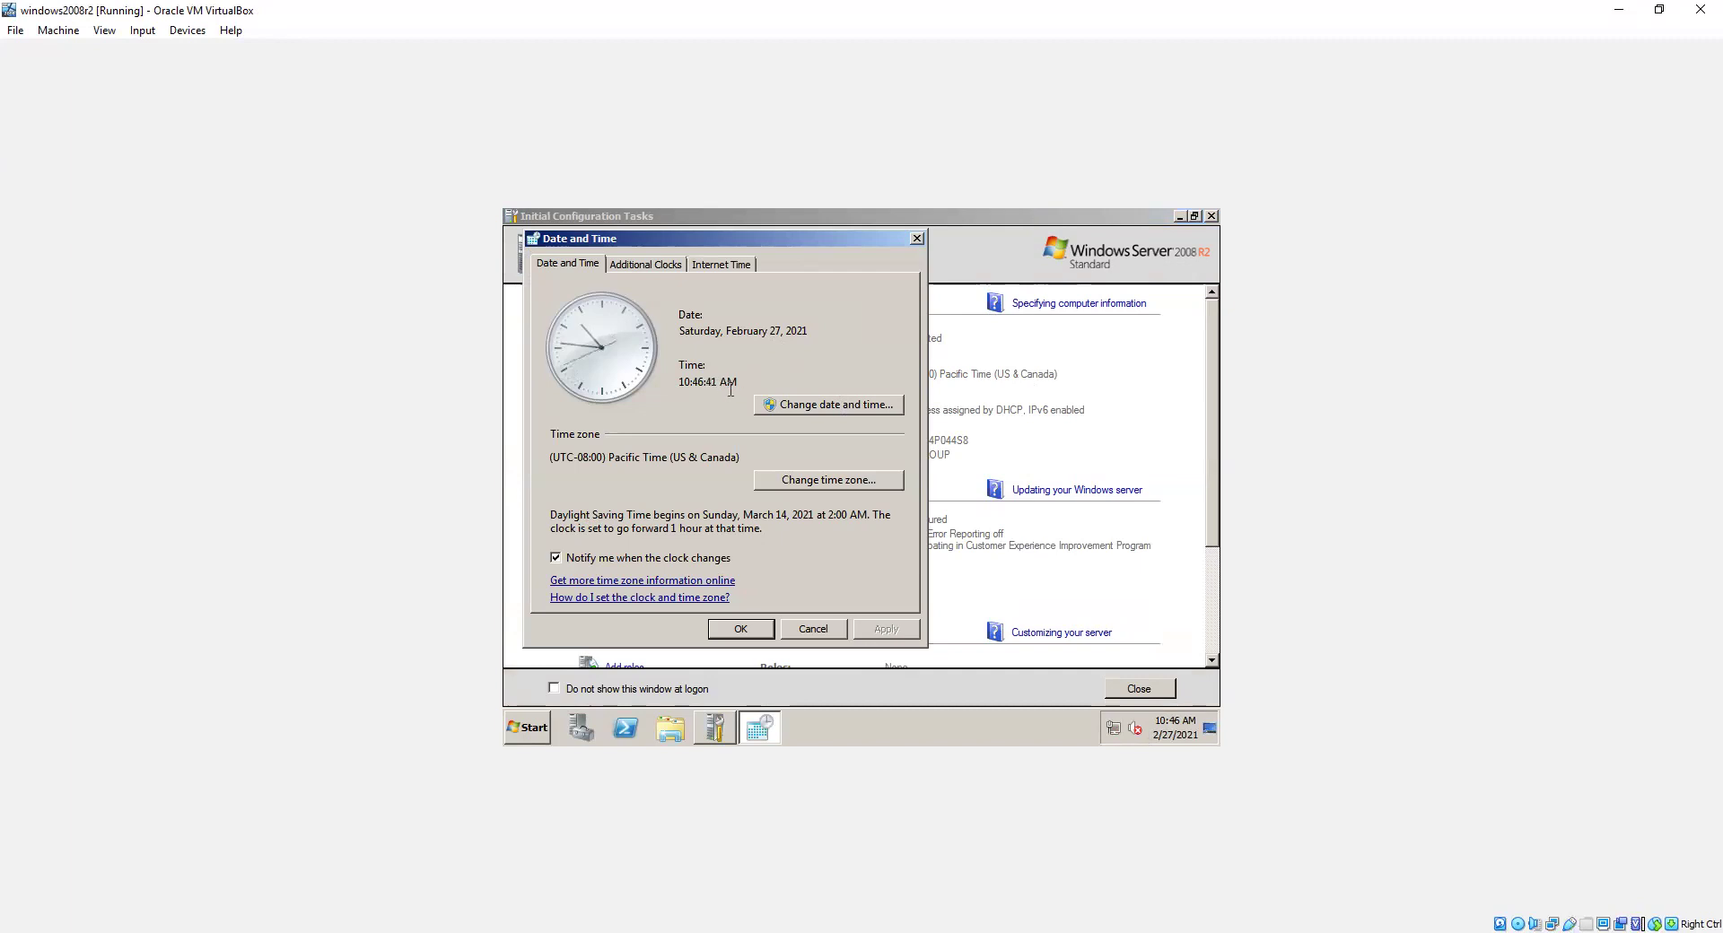
pyautogui.click(844, 484)
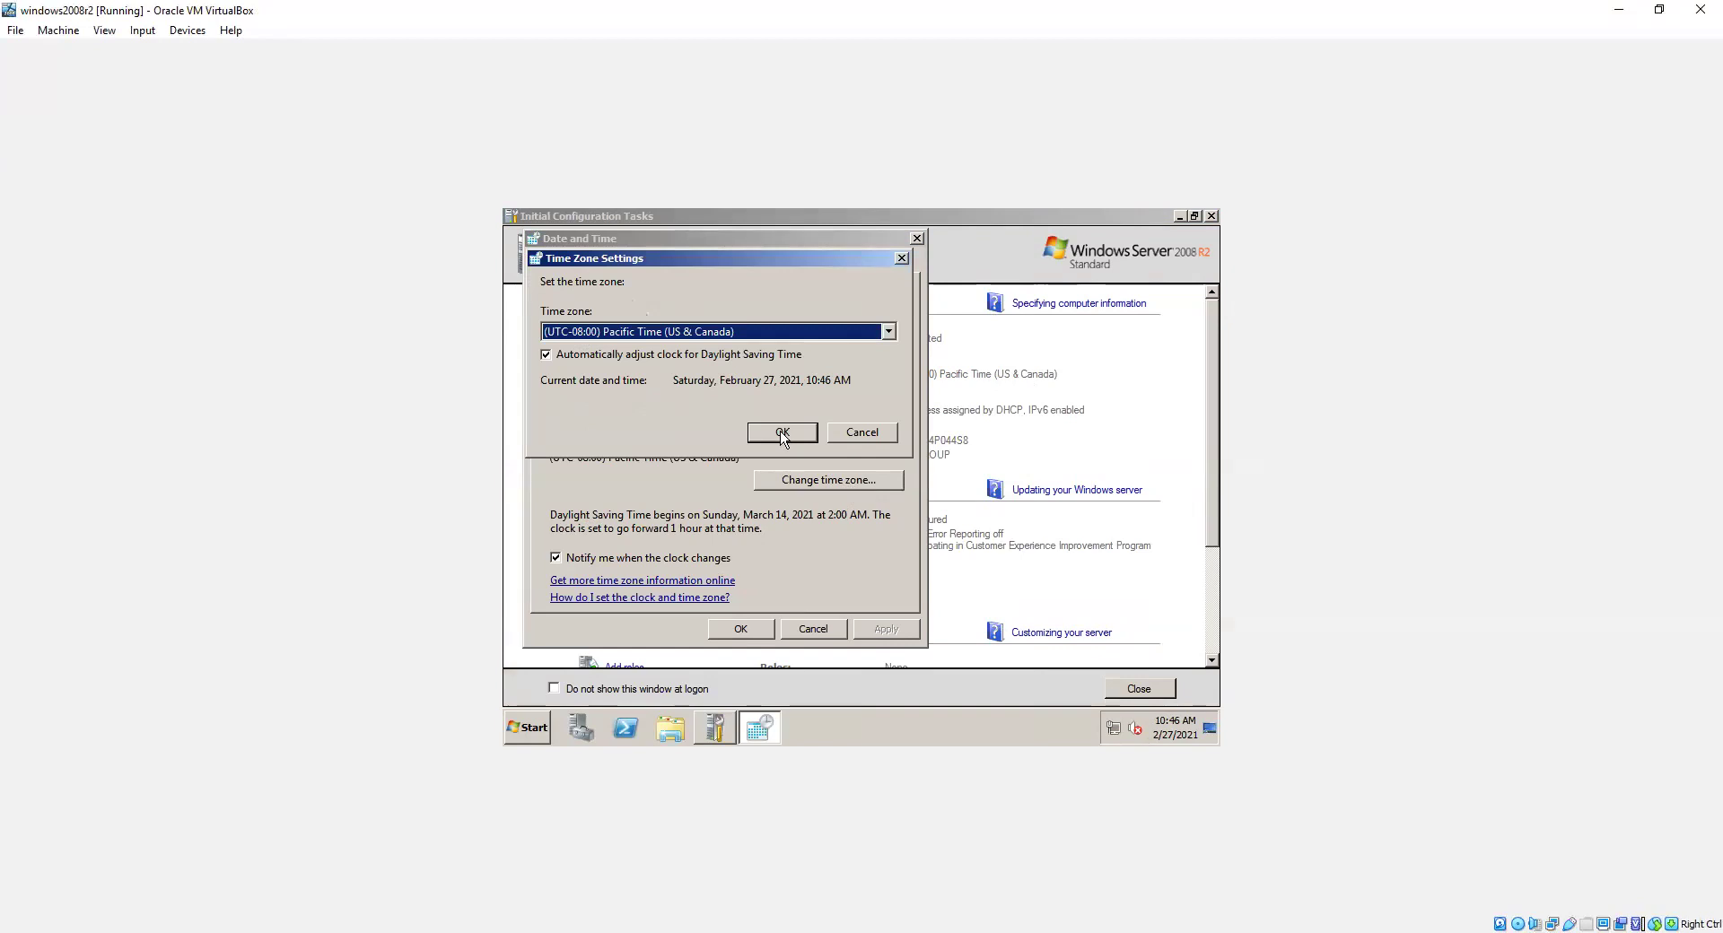
pyautogui.click(770, 434)
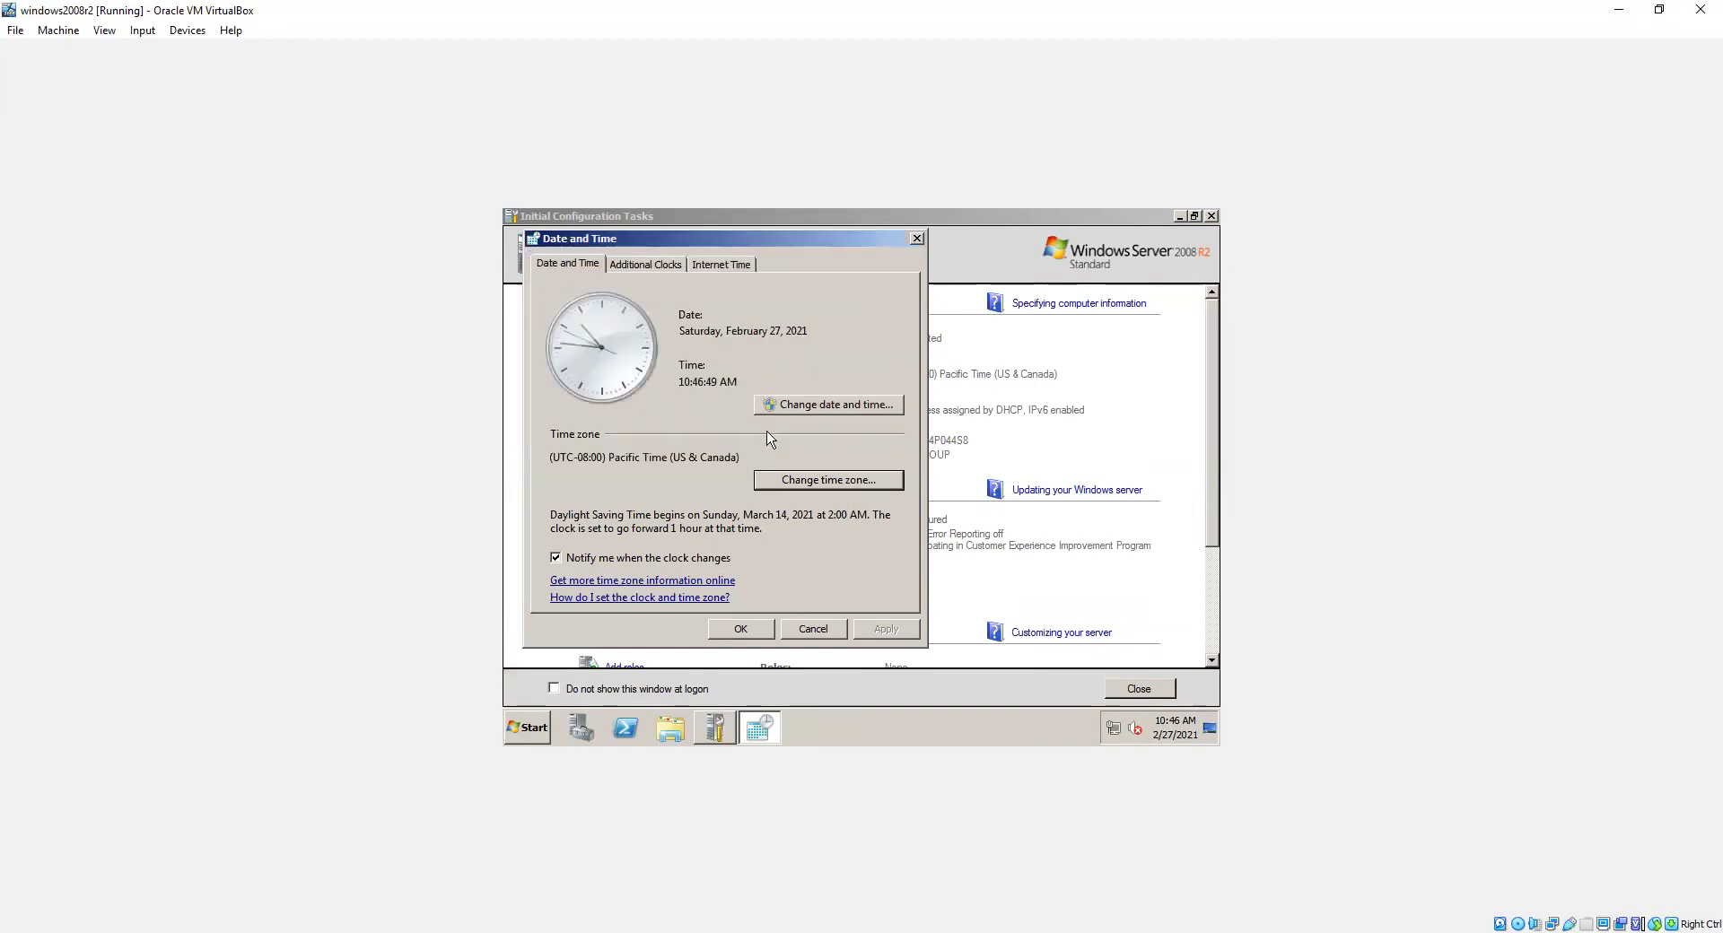
pyautogui.click(792, 485)
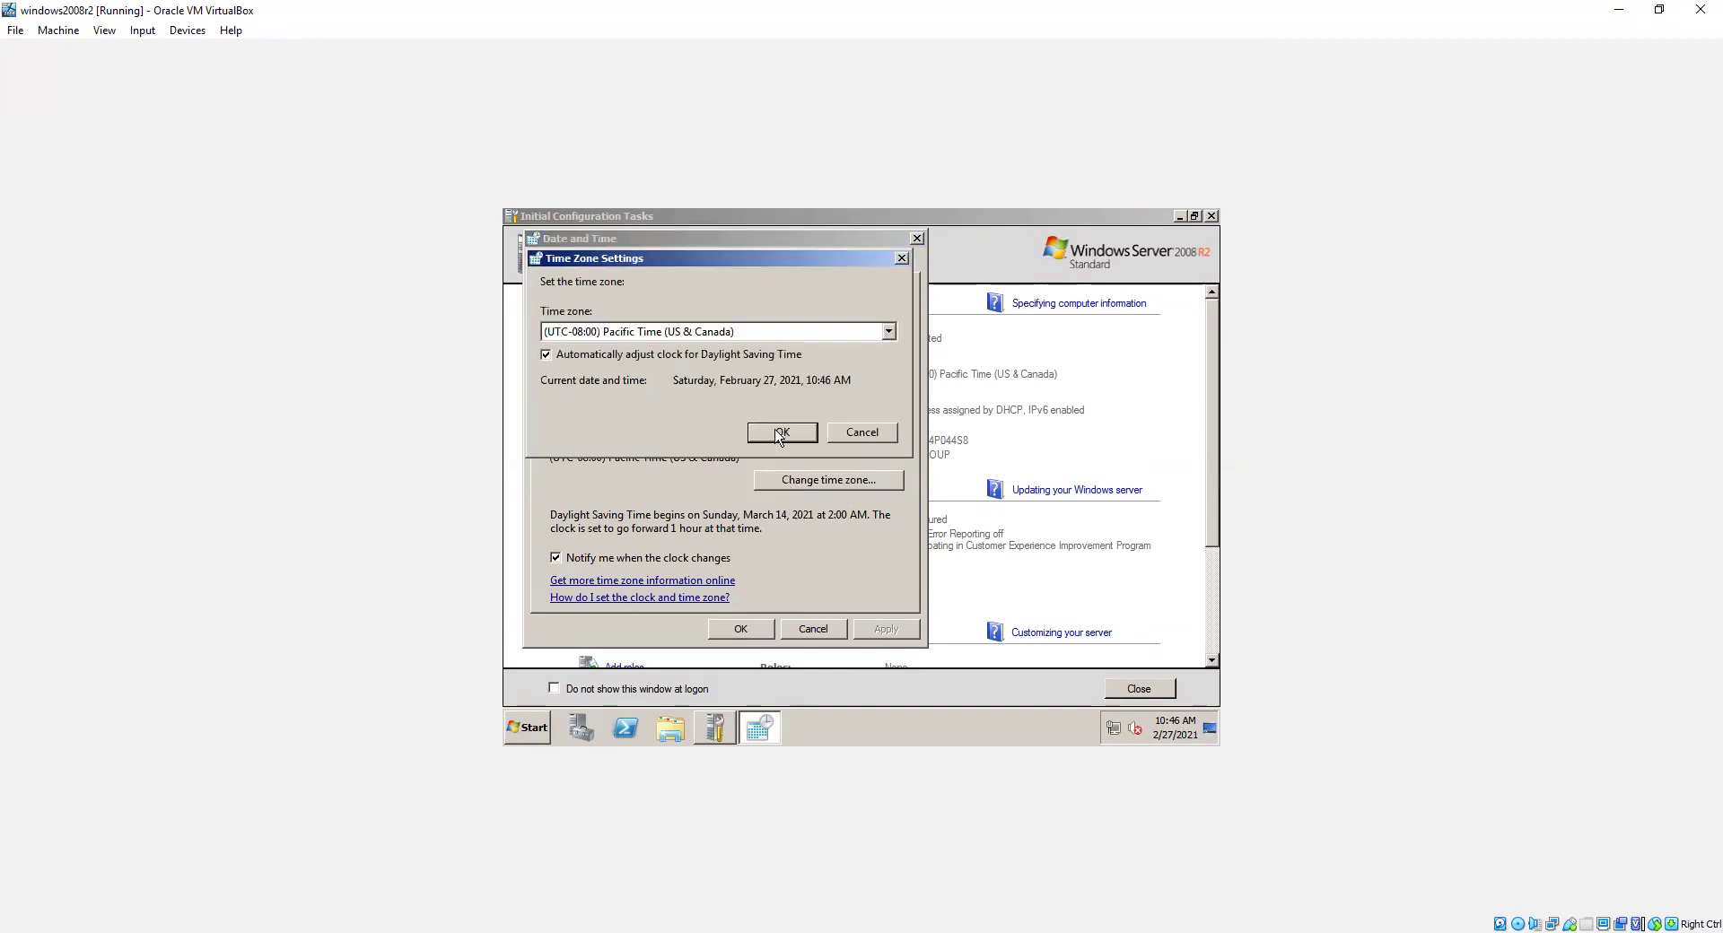
pyautogui.click(778, 438)
pyautogui.click(827, 485)
pyautogui.click(546, 355)
pyautogui.click(546, 355)
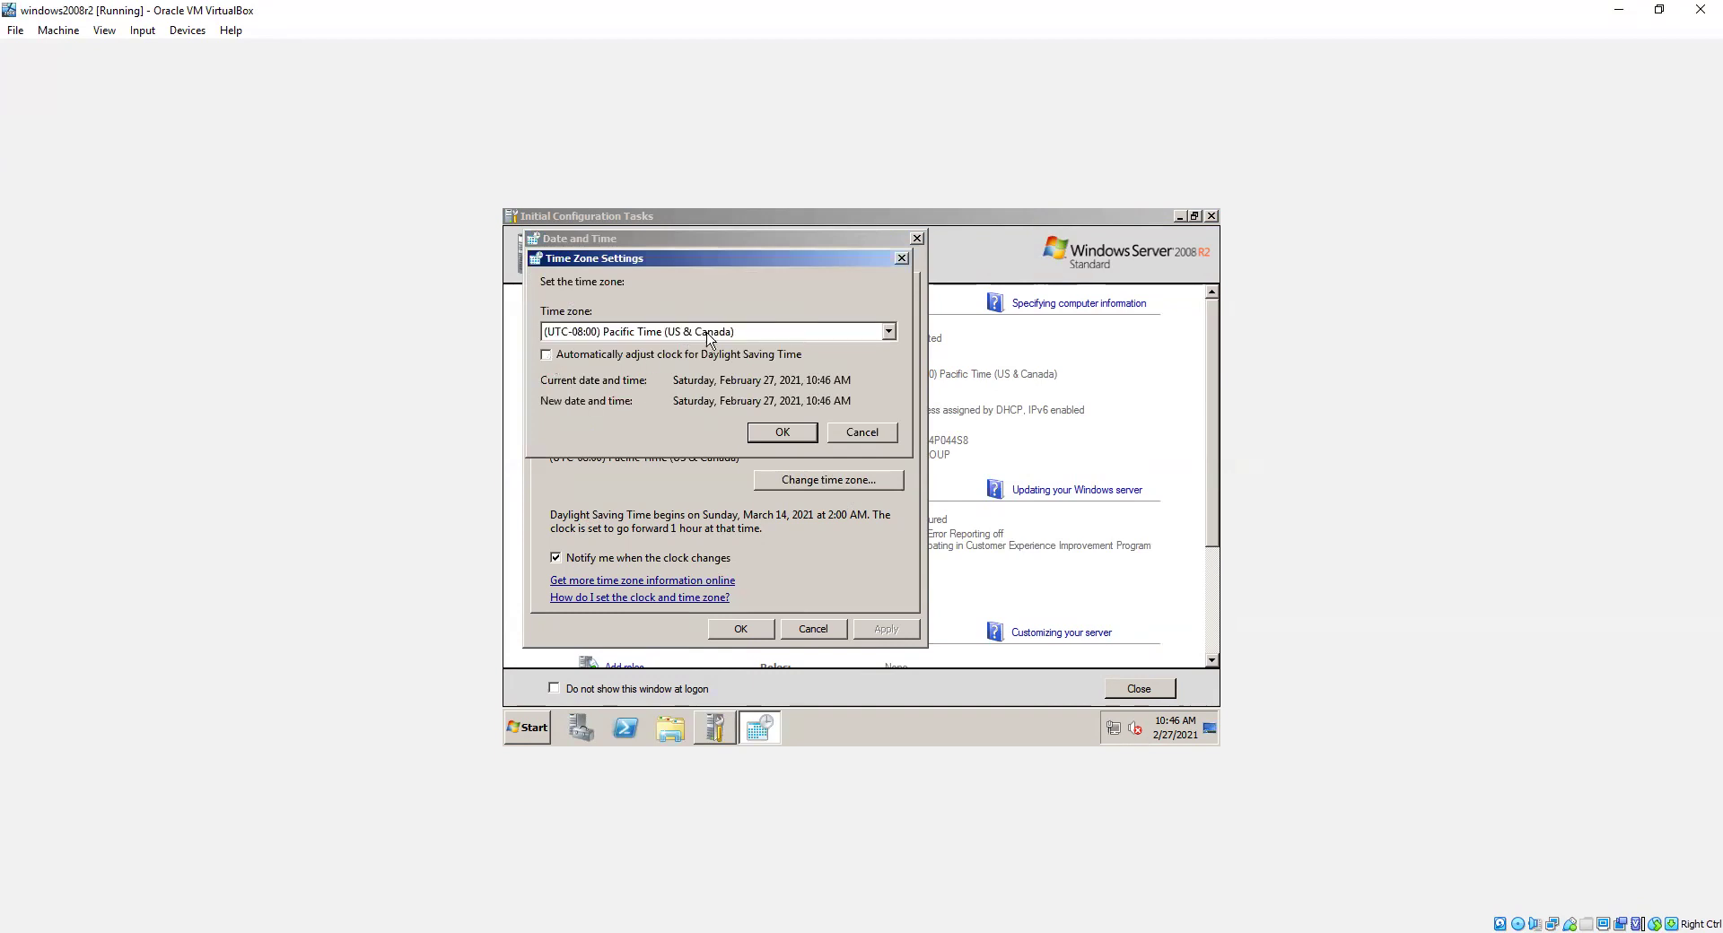
# Step: Select the (UTC+08:00) Taipei time zone, apply it, and verify it was kept
pyautogui.click(886, 329)
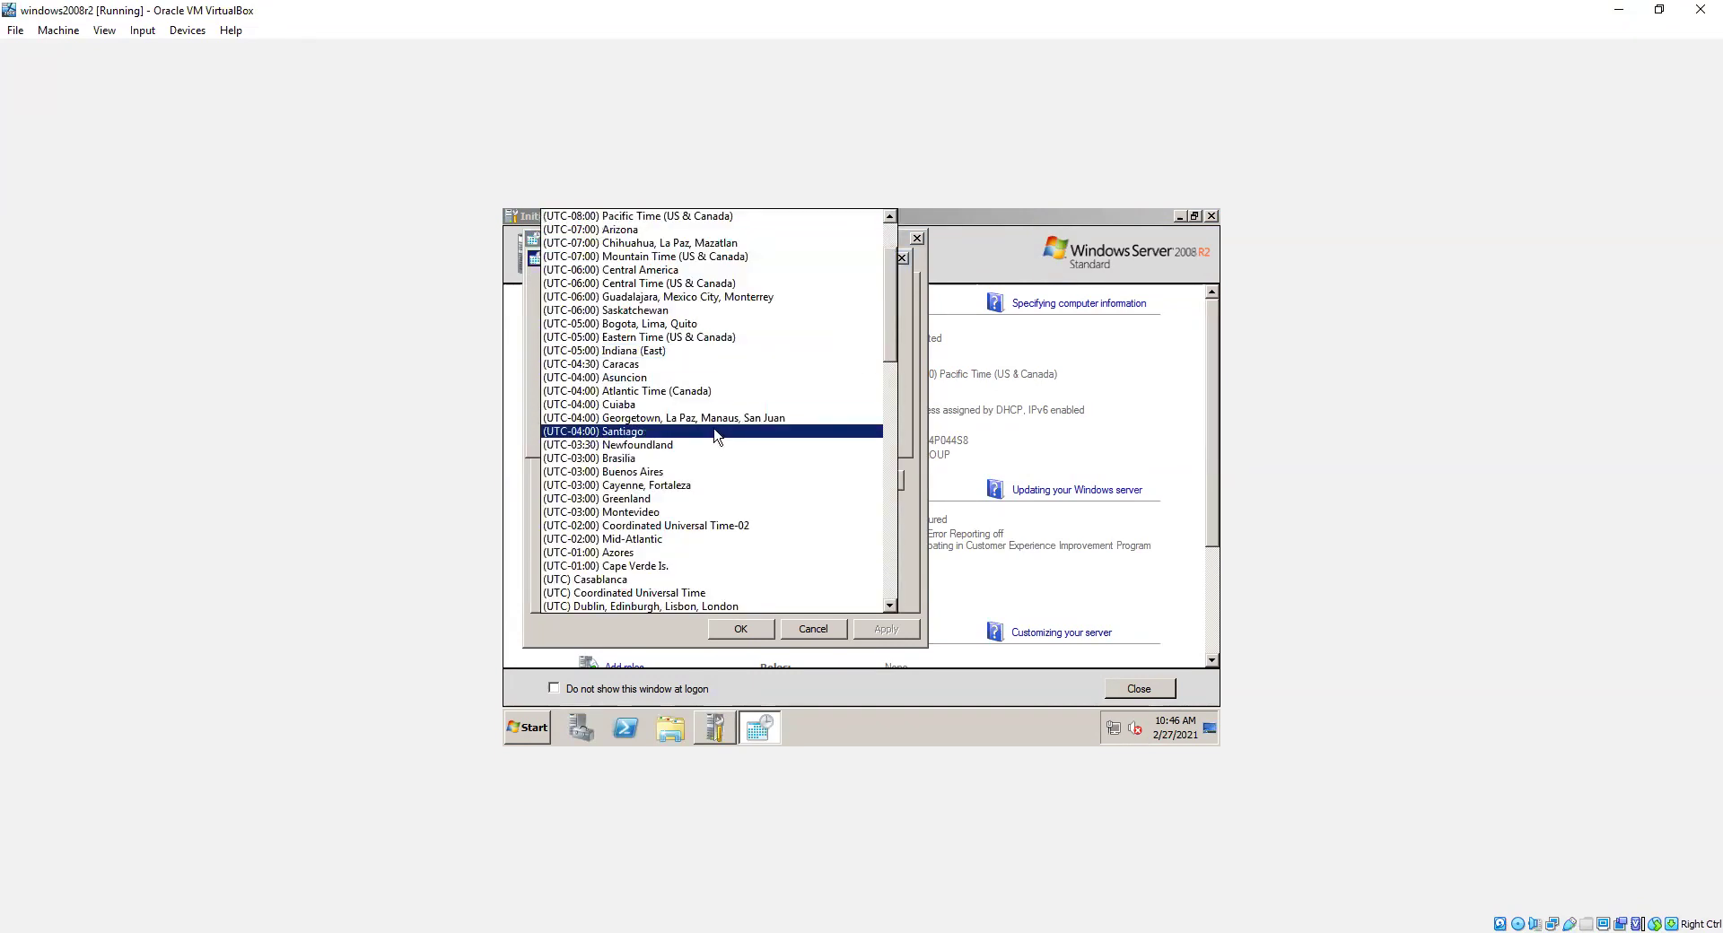
pyautogui.scroll(-13, 716, 437)
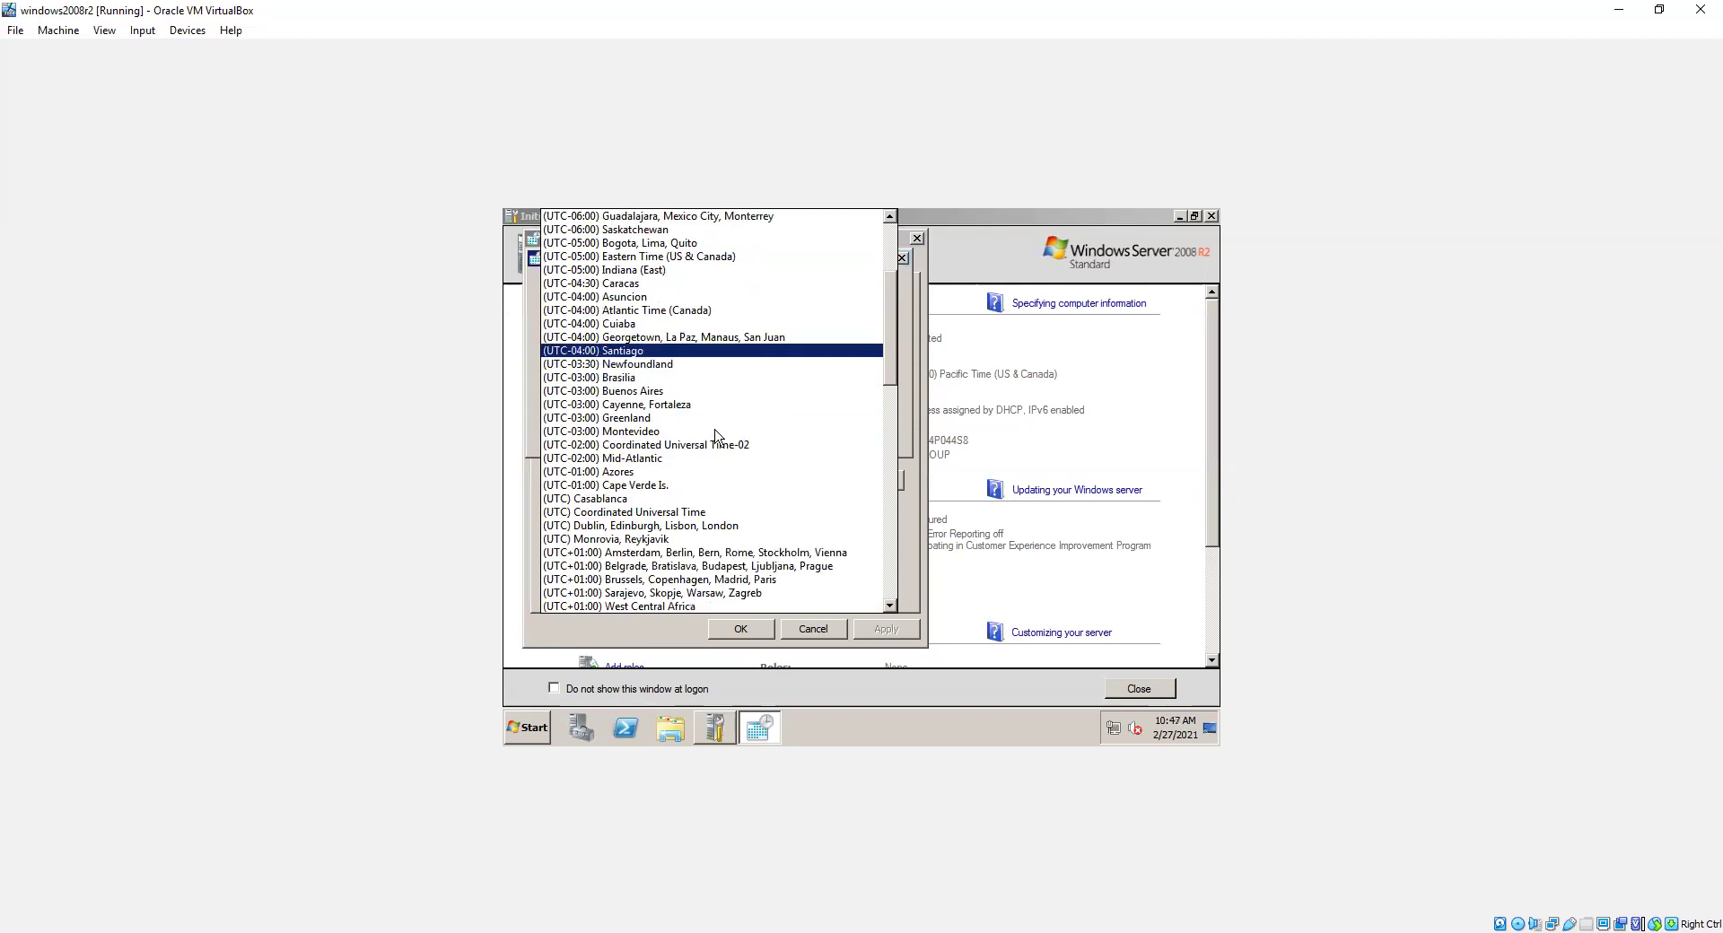
pyautogui.scroll(-2, 718, 448)
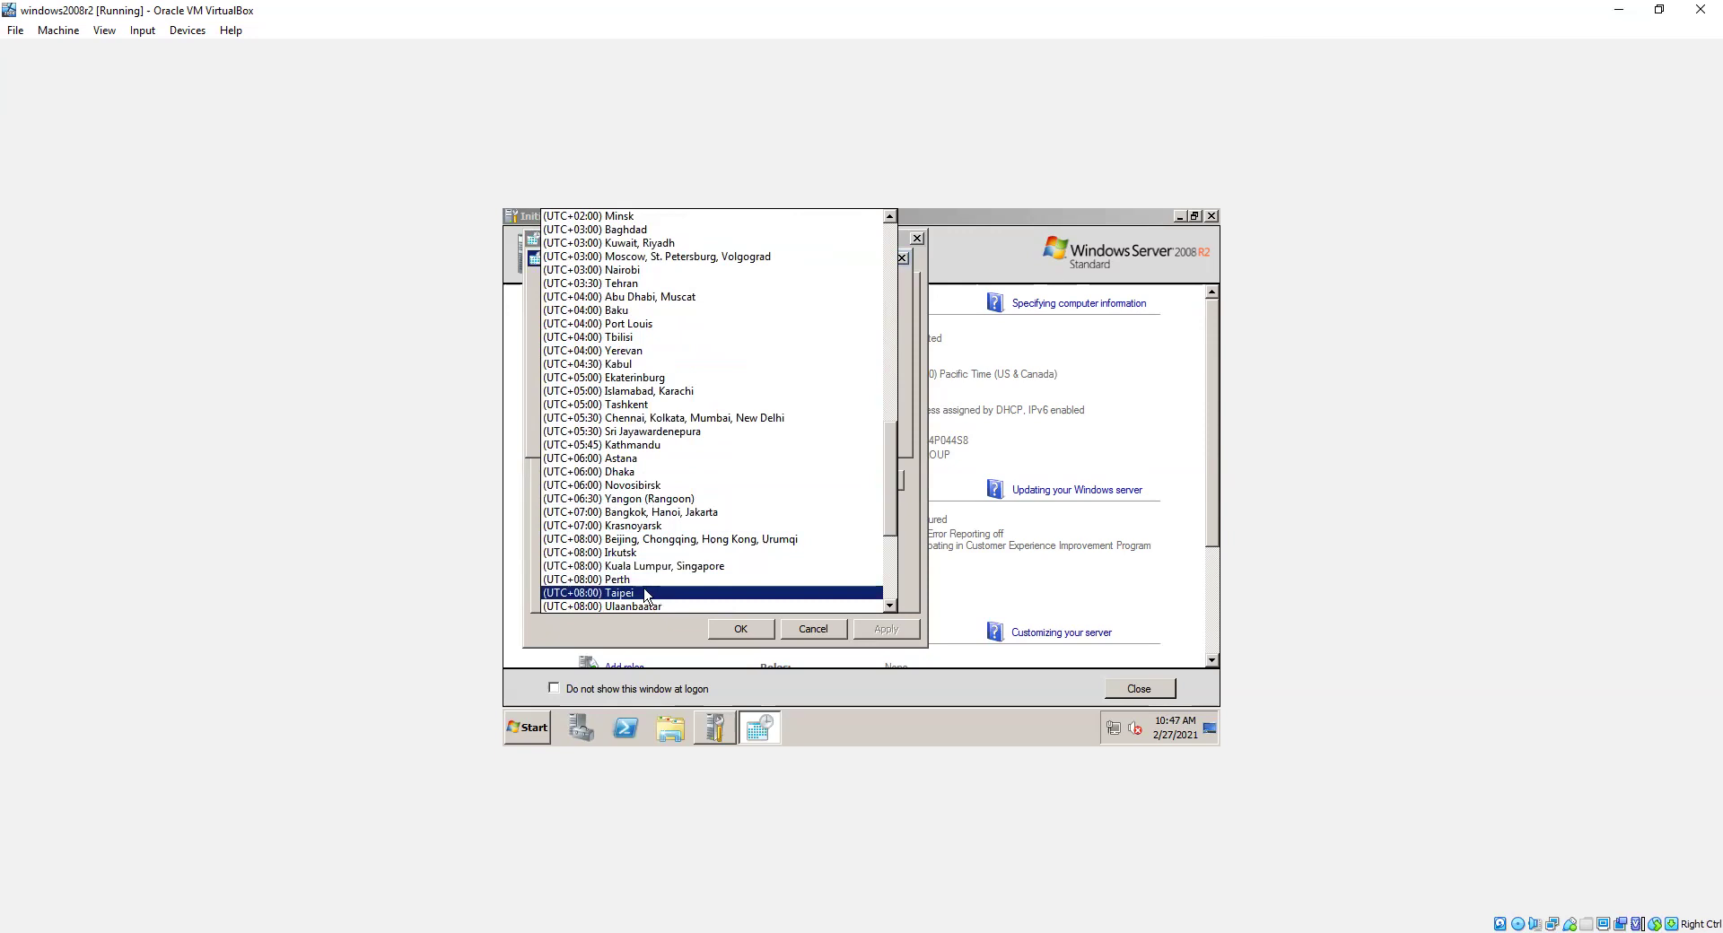
pyautogui.click(664, 594)
pyautogui.click(785, 433)
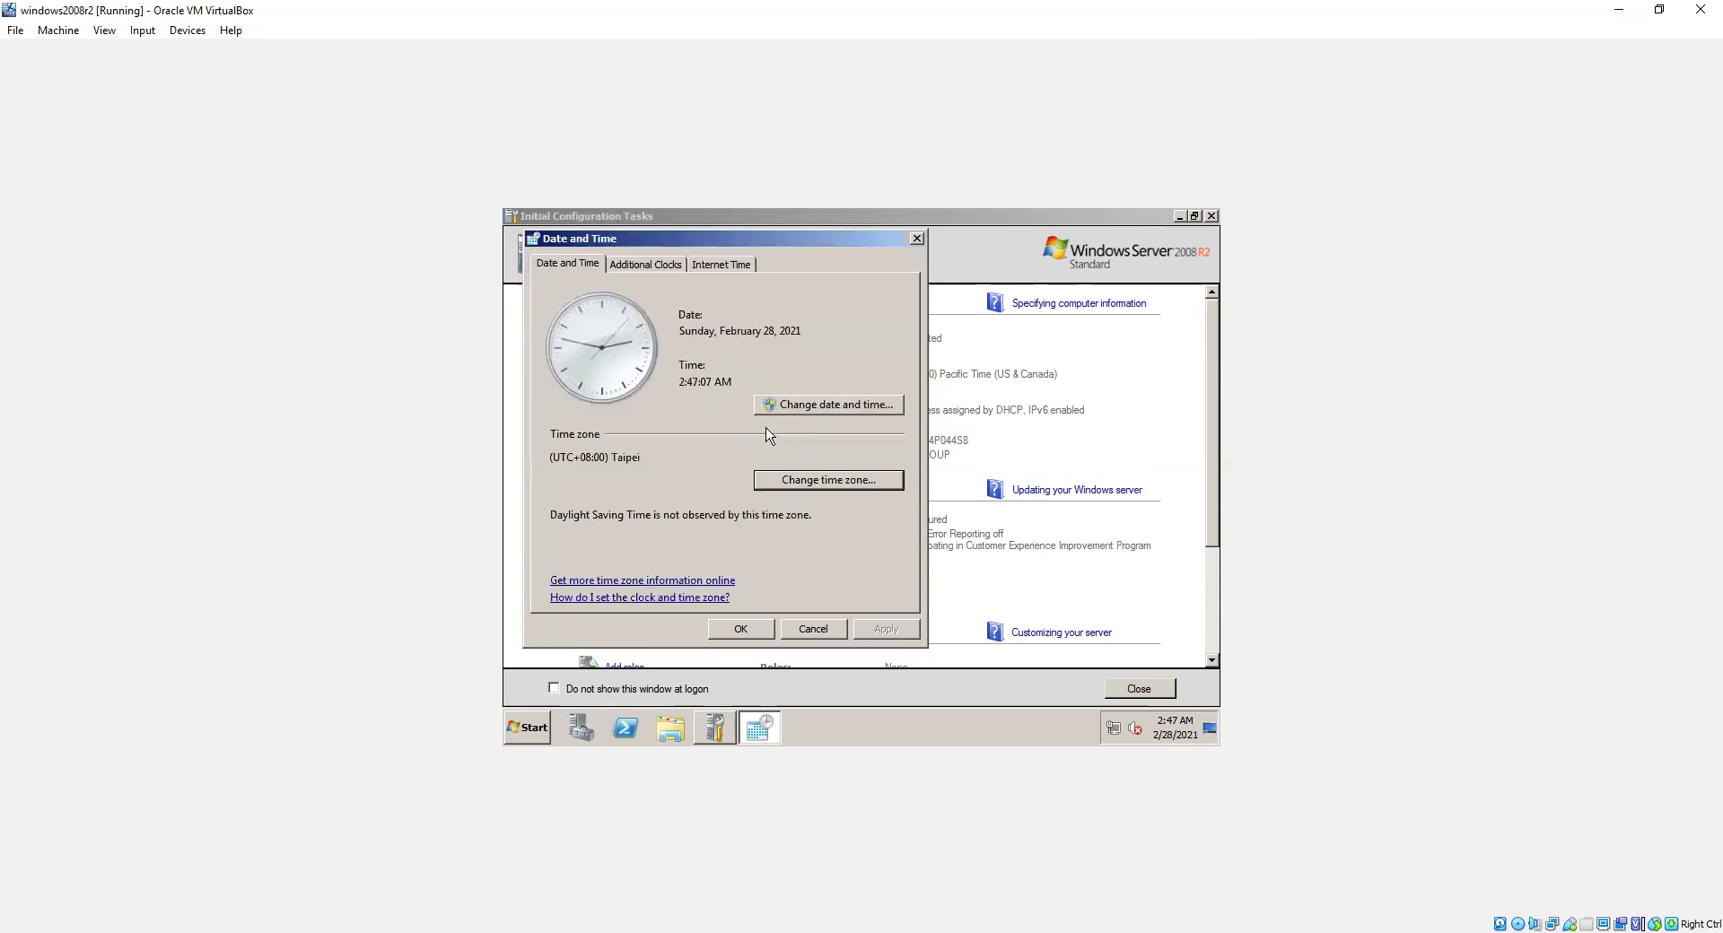
pyautogui.click(801, 481)
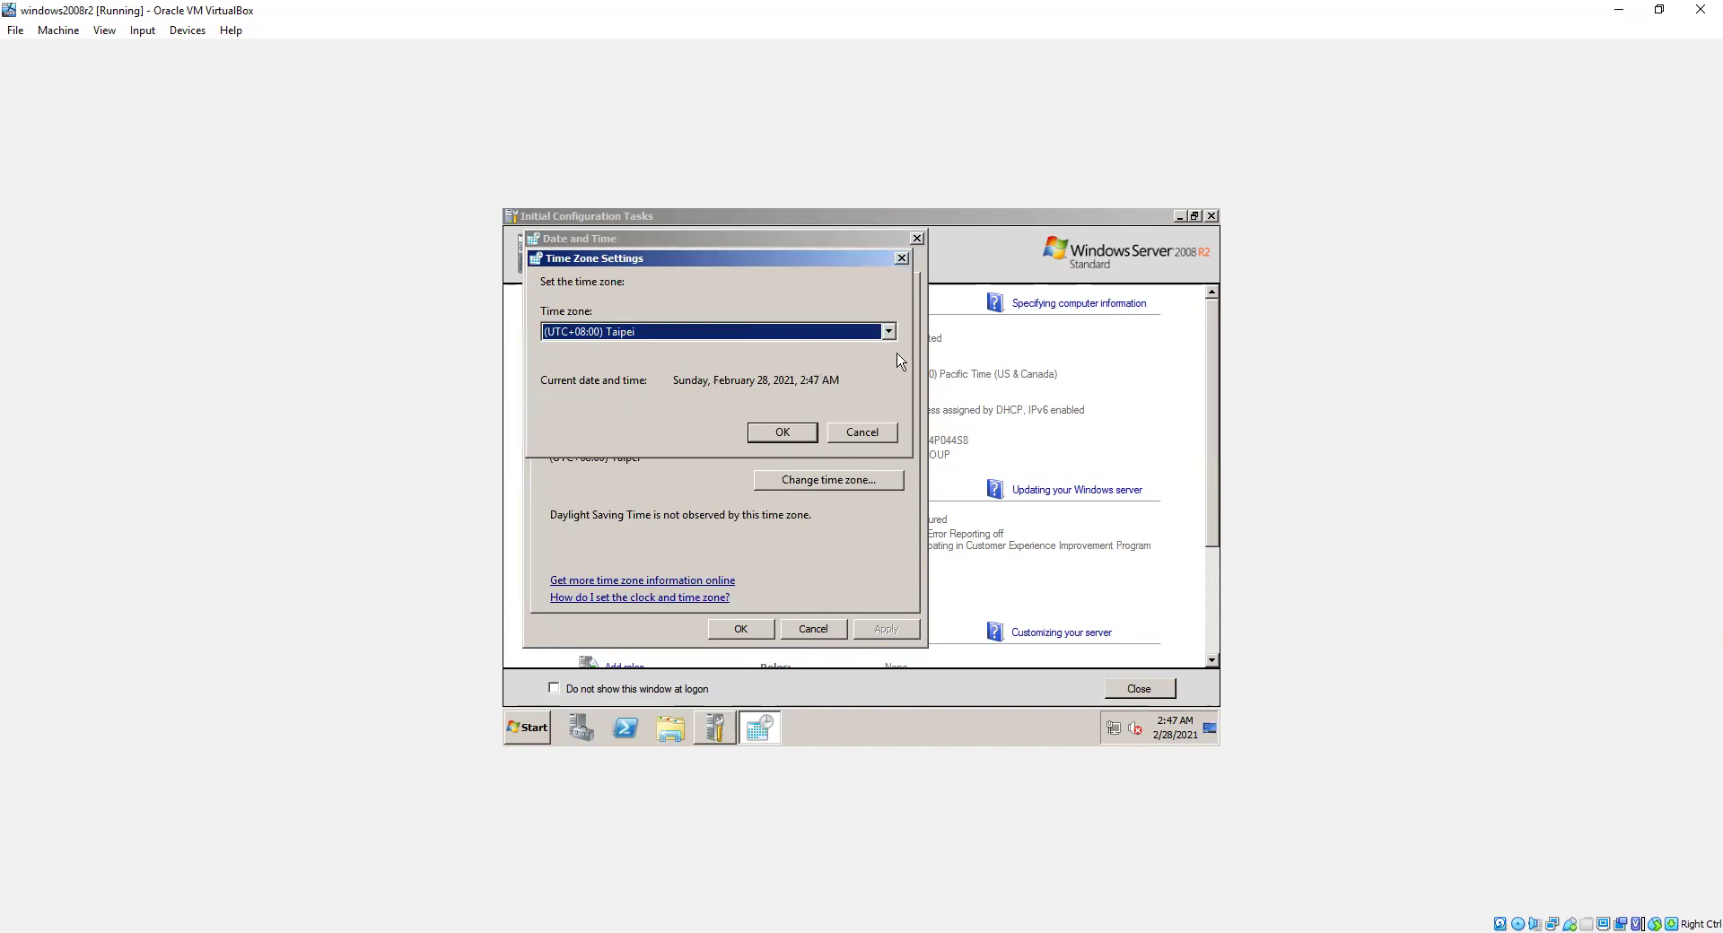
pyautogui.click(794, 436)
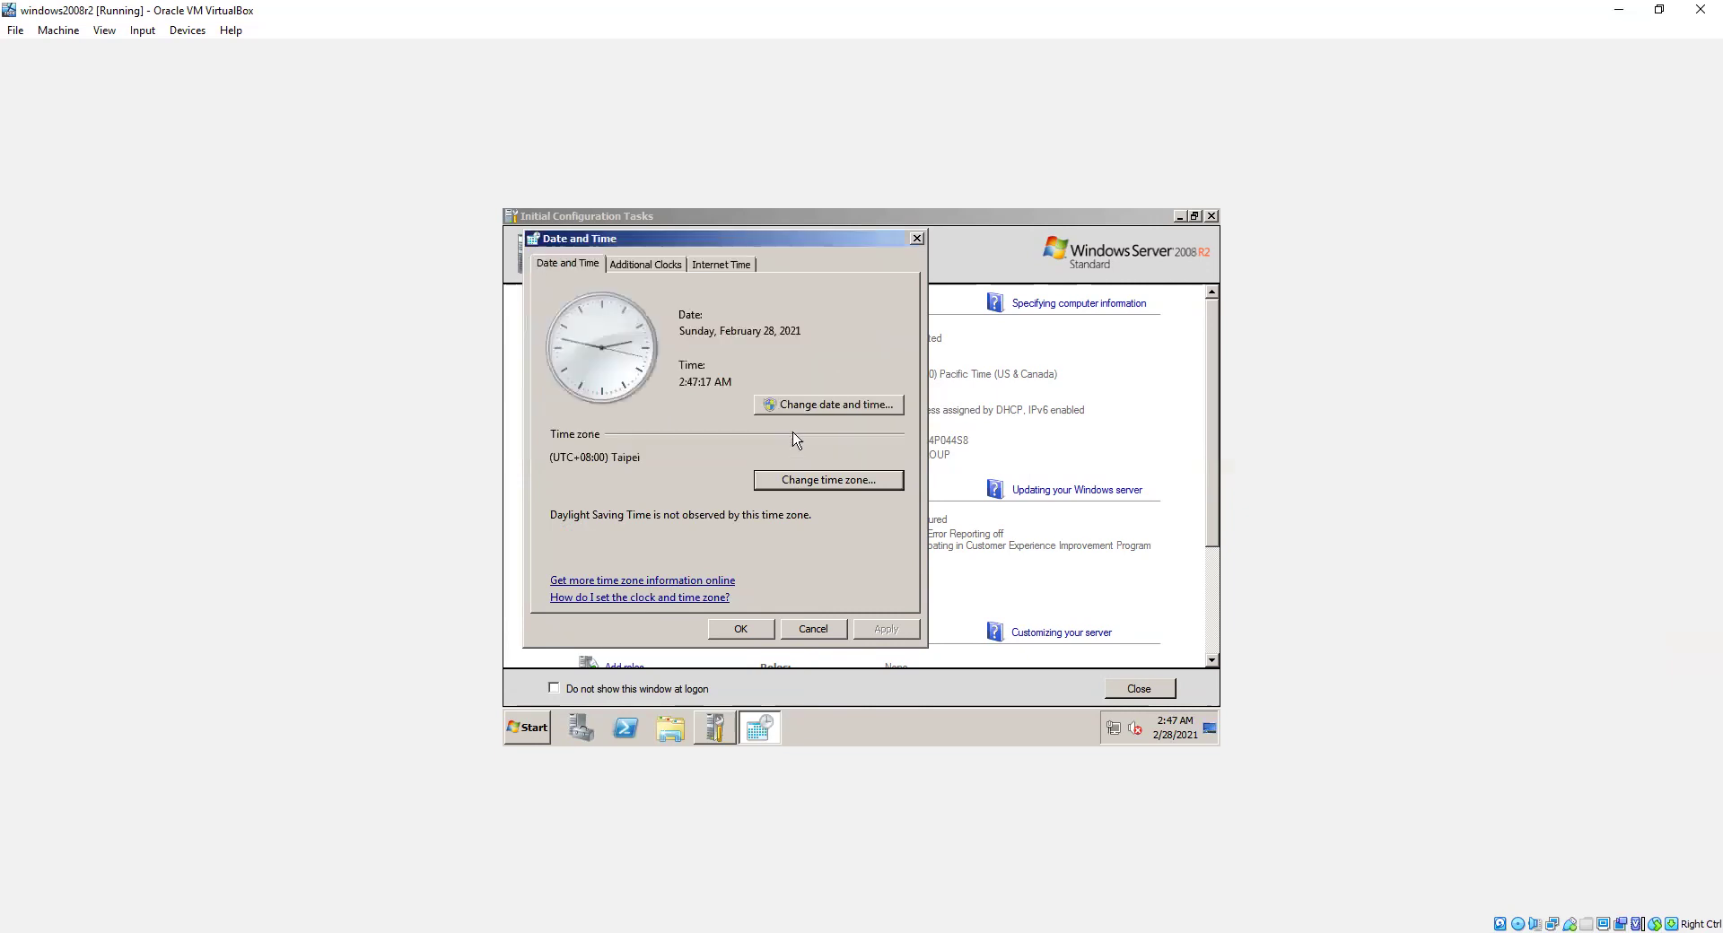
# Step: Set the guest clock to February 27, 2021, 10:47 AM and close Date and Time
pyautogui.click(811, 408)
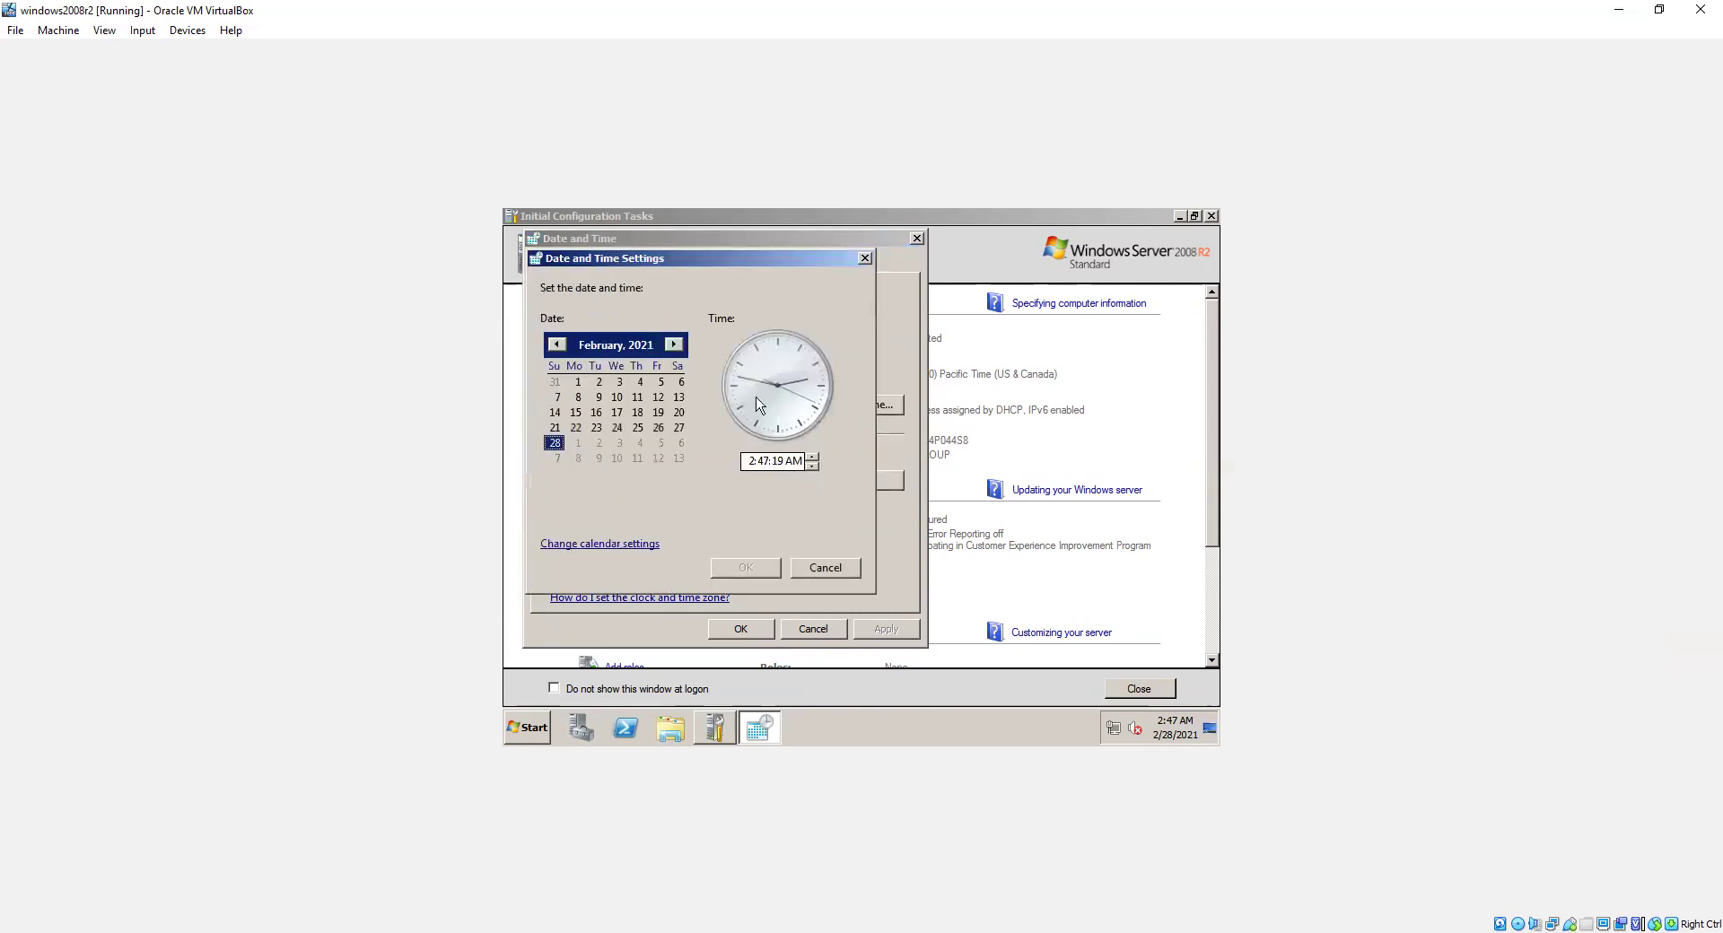
pyautogui.click(679, 428)
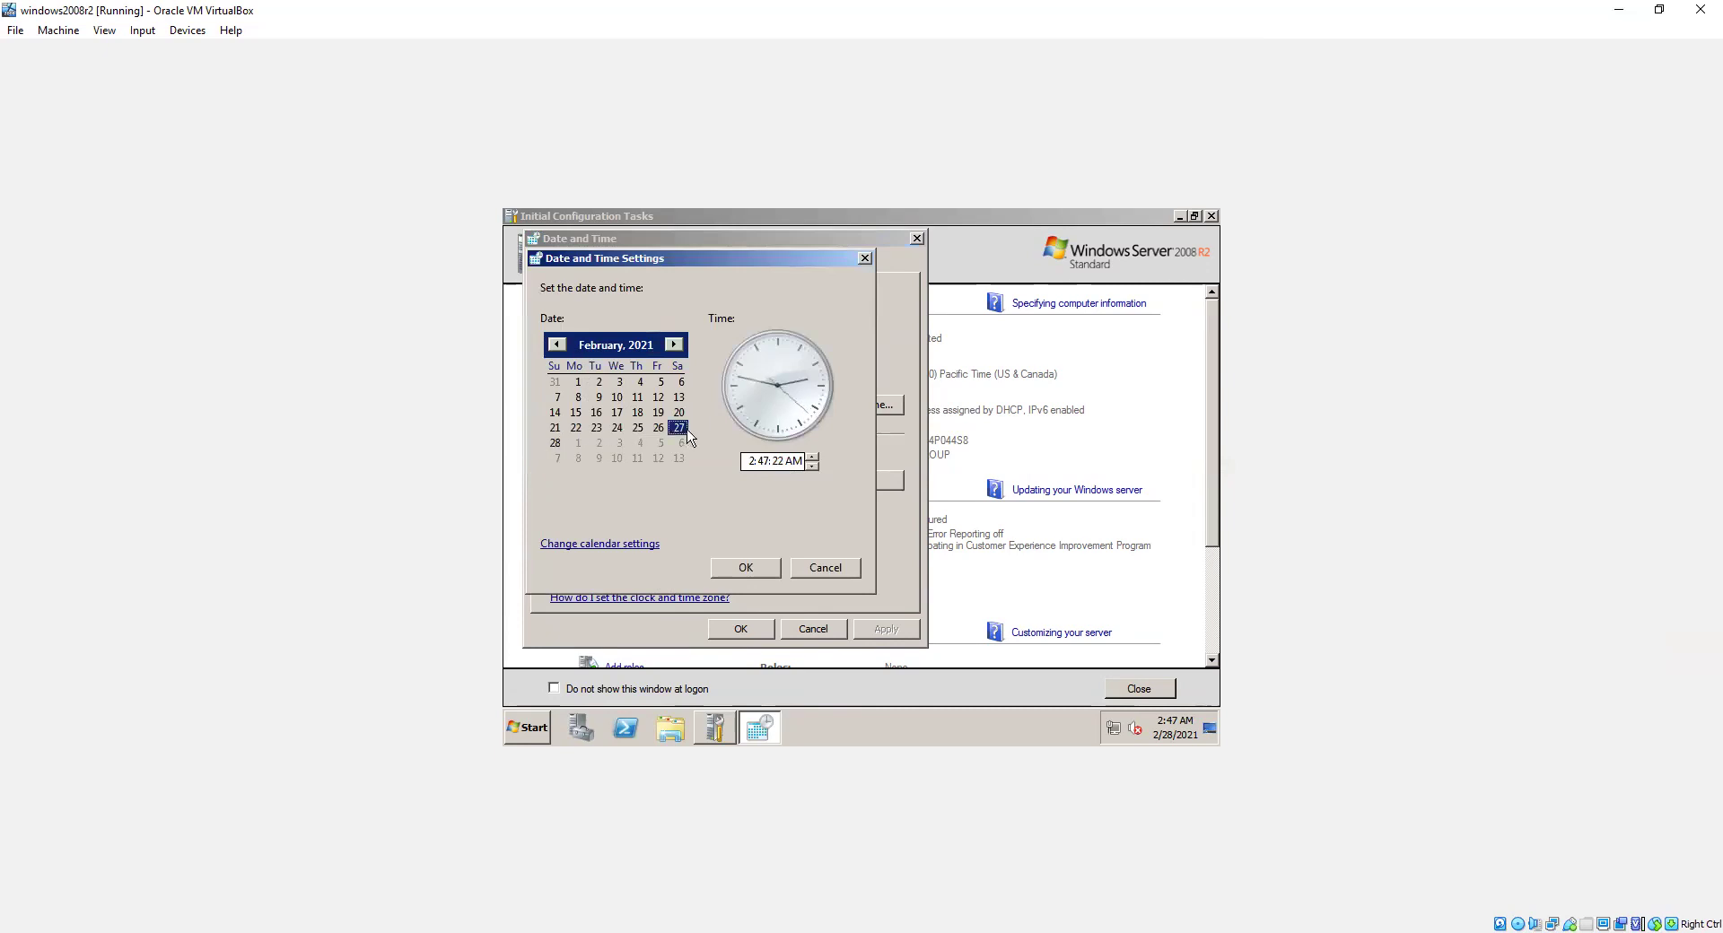
pyautogui.click(748, 461)
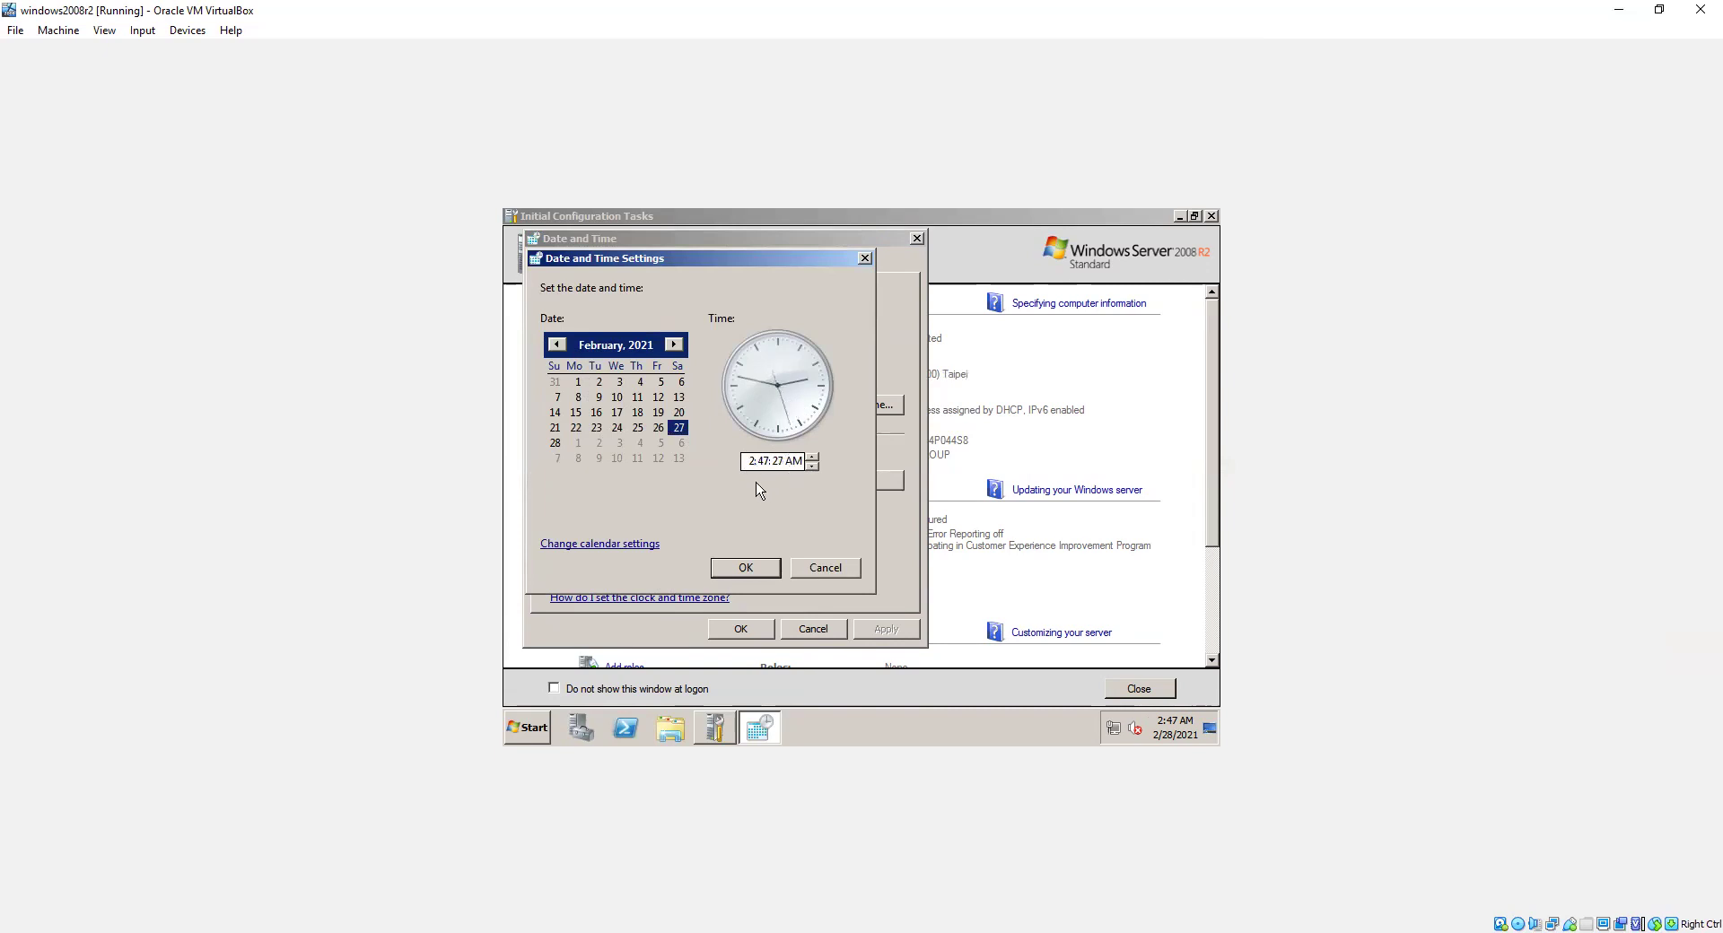
pyautogui.click(812, 456)
pyautogui.click(812, 457)
pyautogui.click(812, 457)
pyautogui.click(812, 457)
pyautogui.click(812, 456)
pyautogui.click(812, 457)
pyautogui.click(812, 457)
pyautogui.click(812, 456)
pyautogui.click(756, 567)
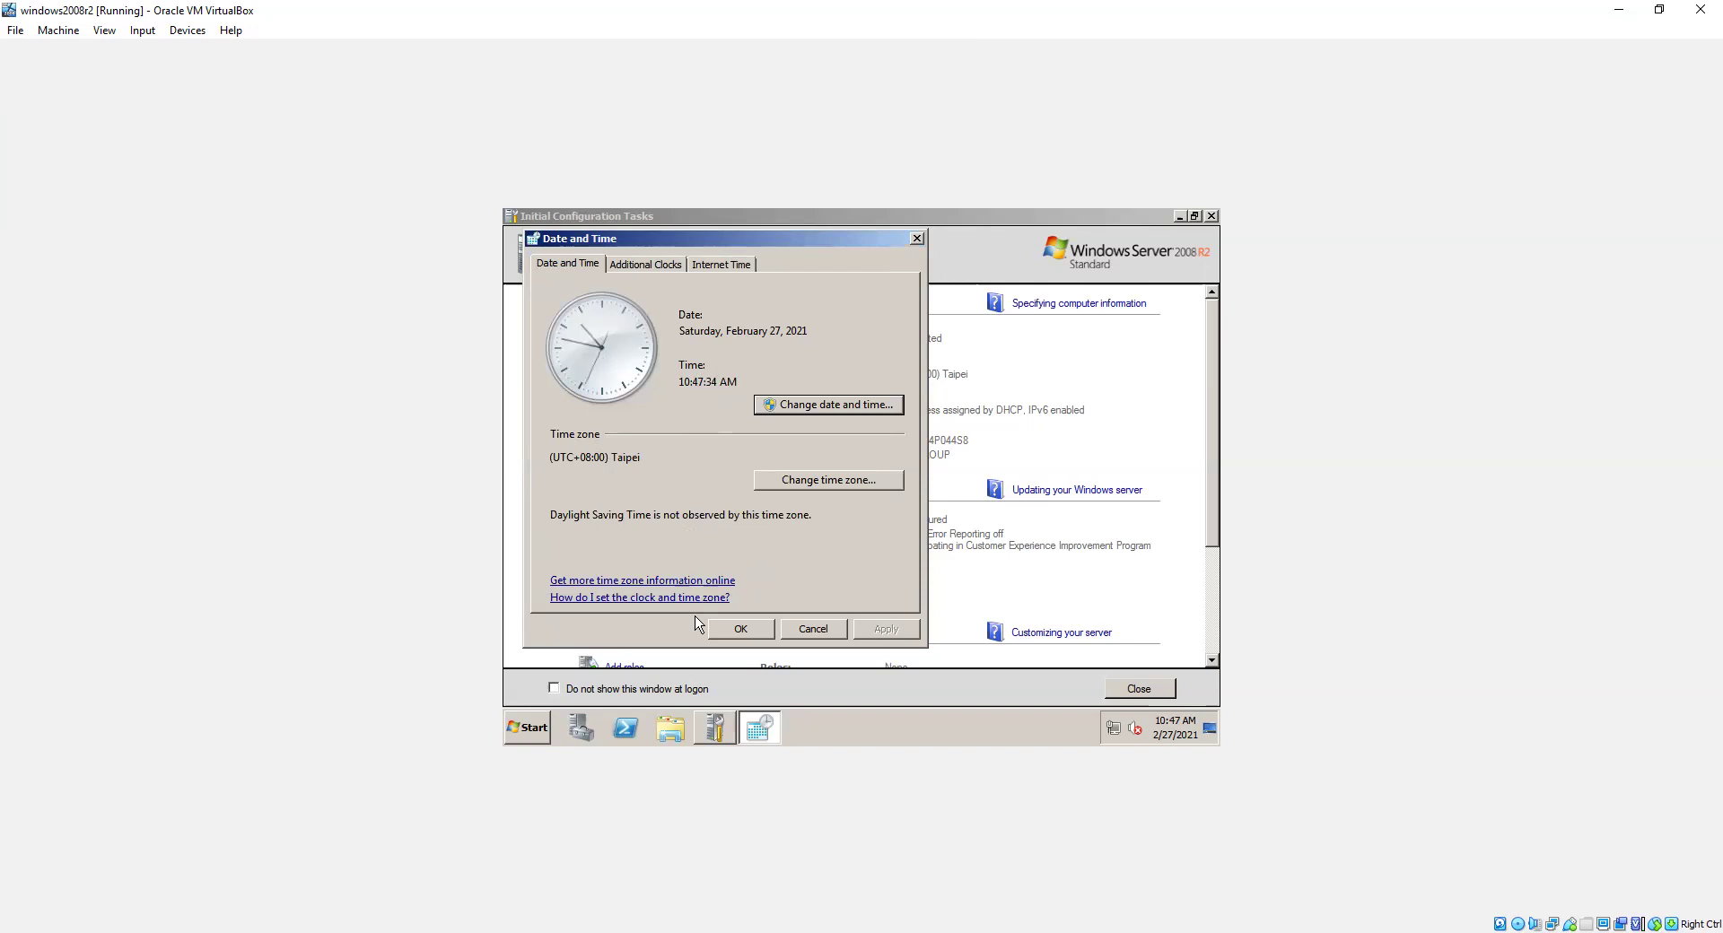
pyautogui.click(725, 631)
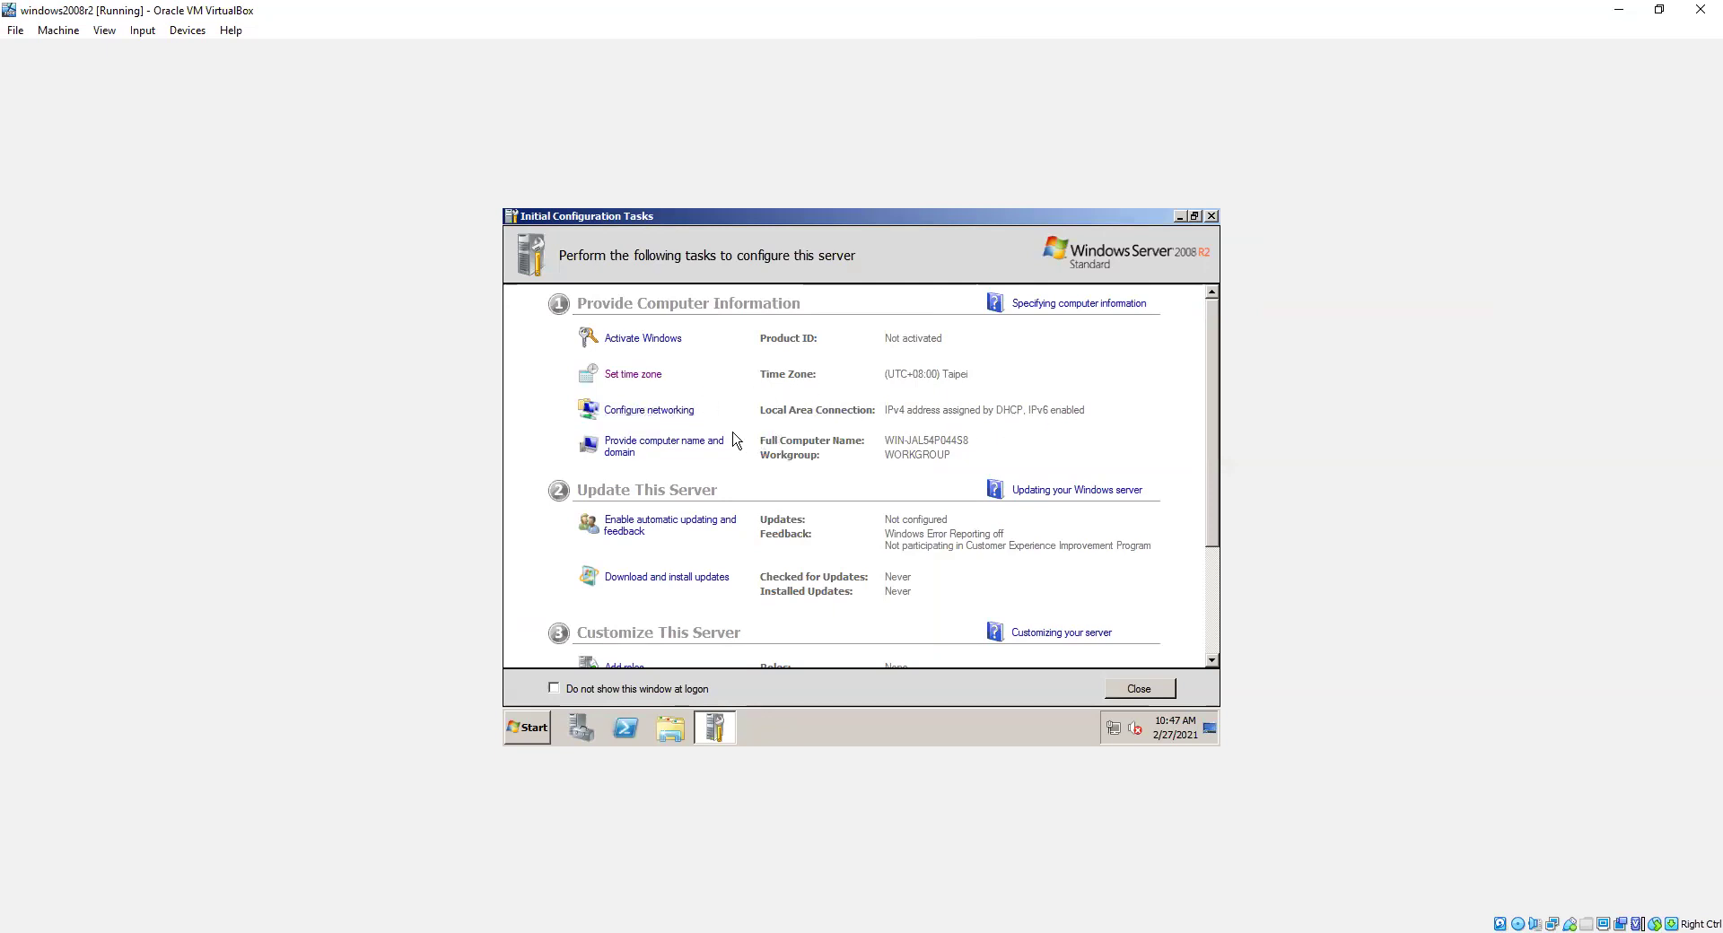
pyautogui.click(675, 447)
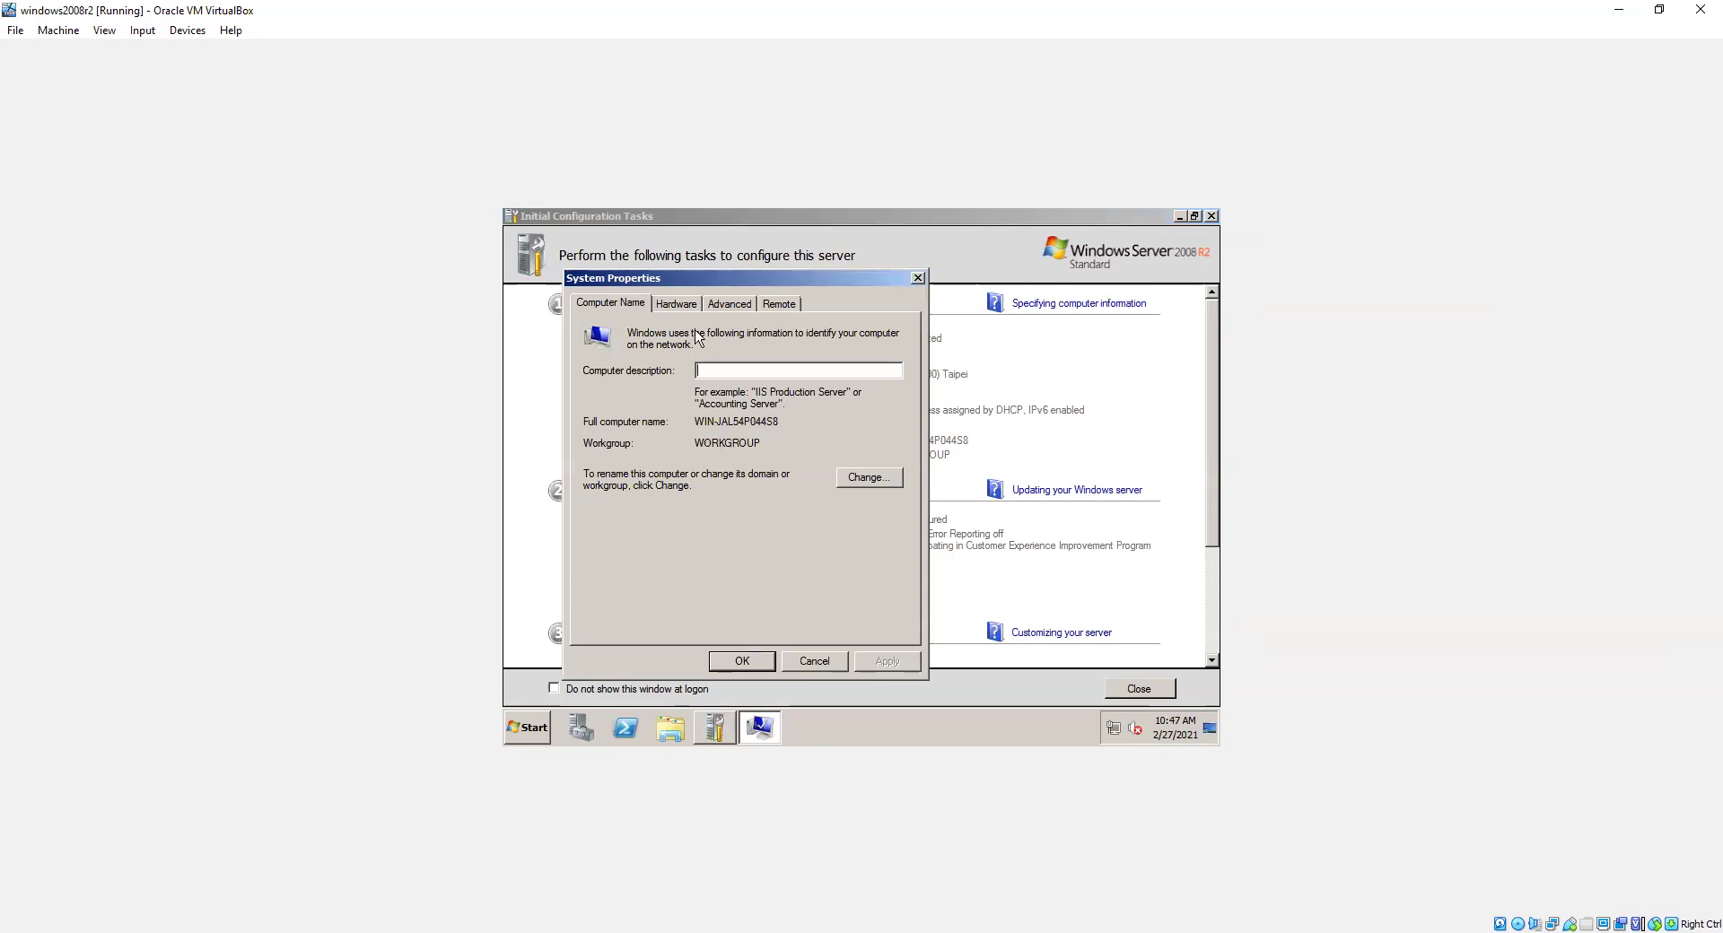
pyautogui.click(915, 280)
pyautogui.click(640, 450)
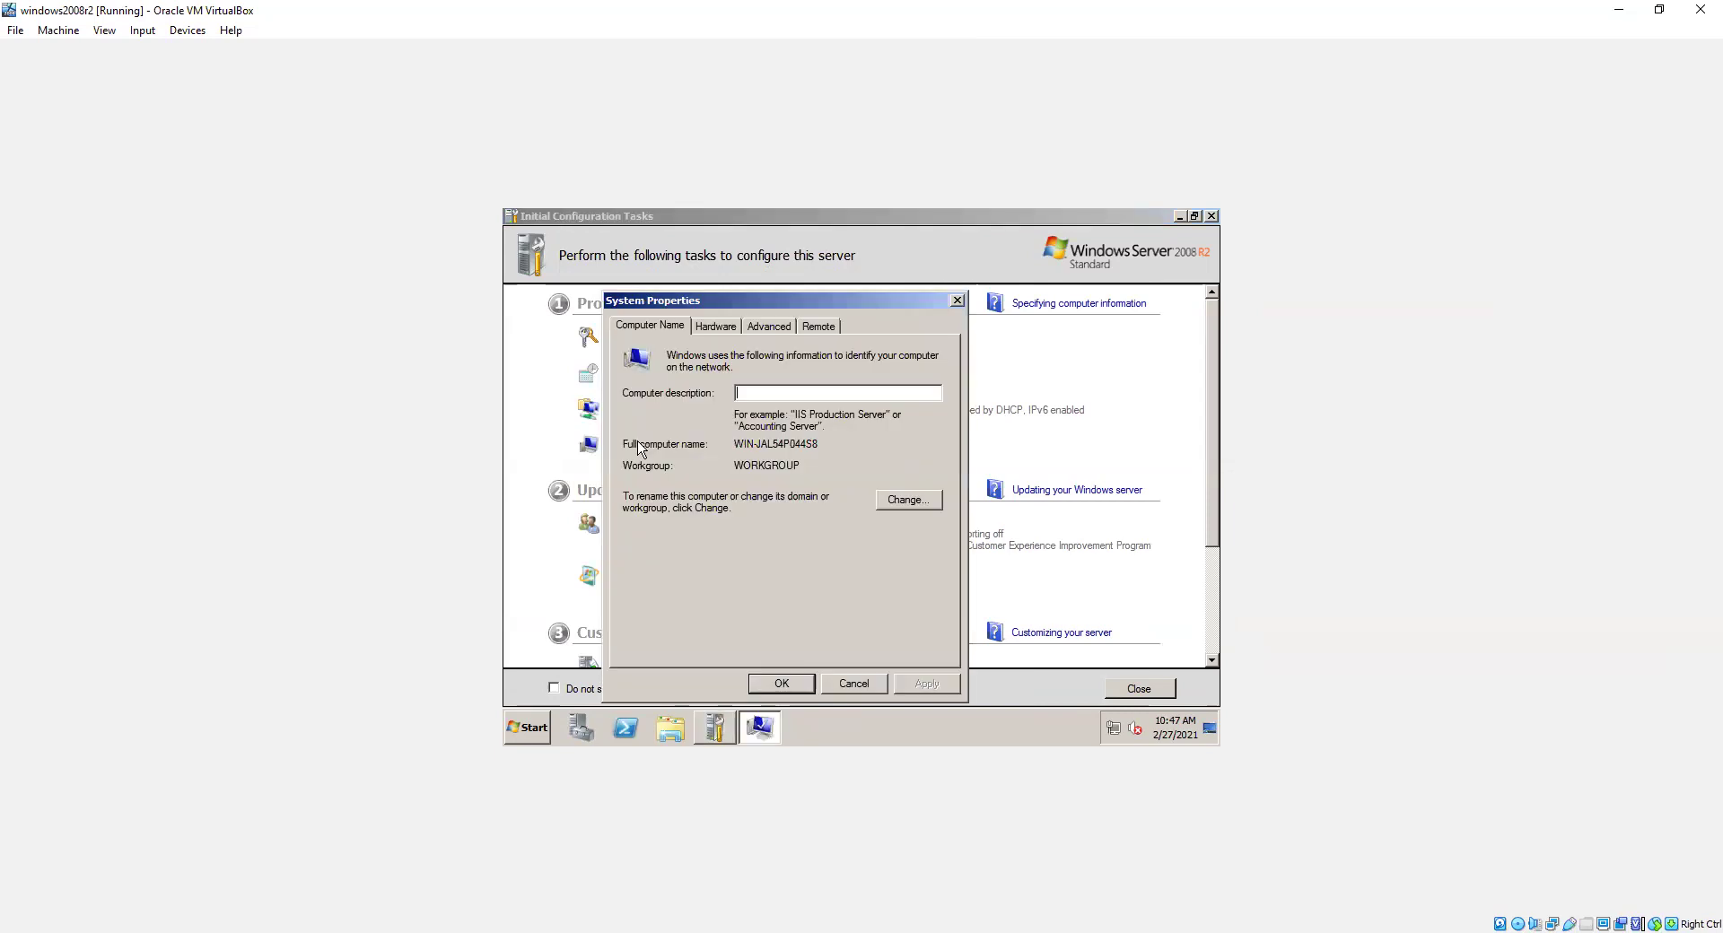
pyautogui.click(898, 502)
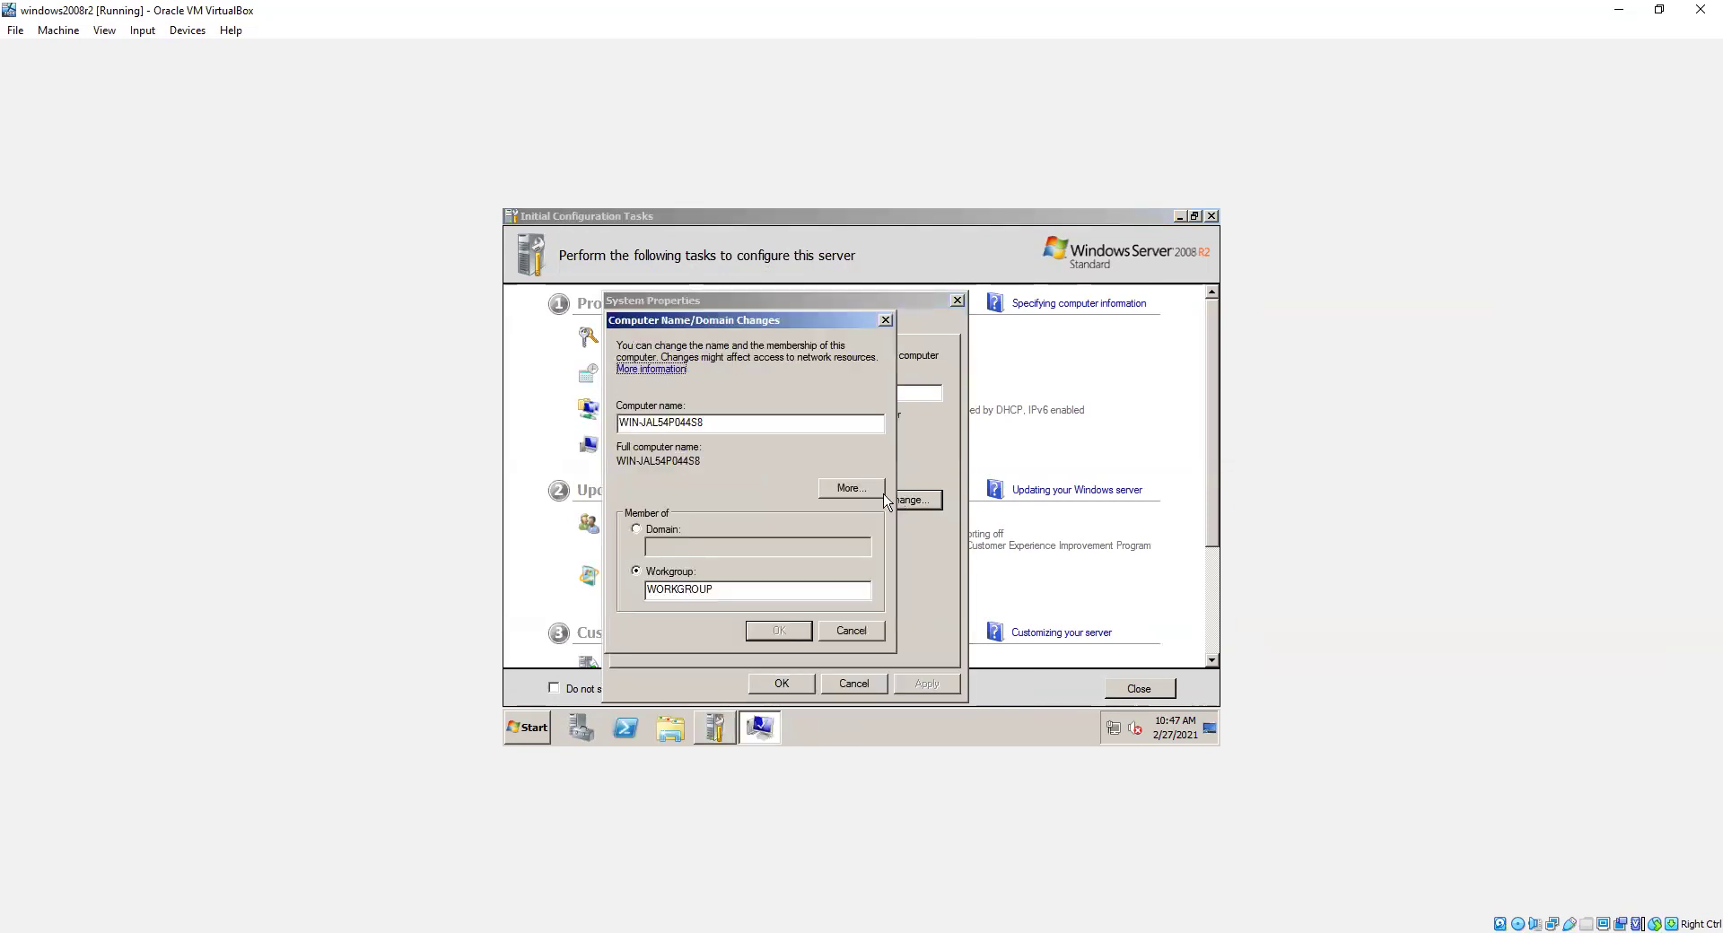
pyautogui.moveTo(721, 419); pyautogui.dragTo(615, 423)
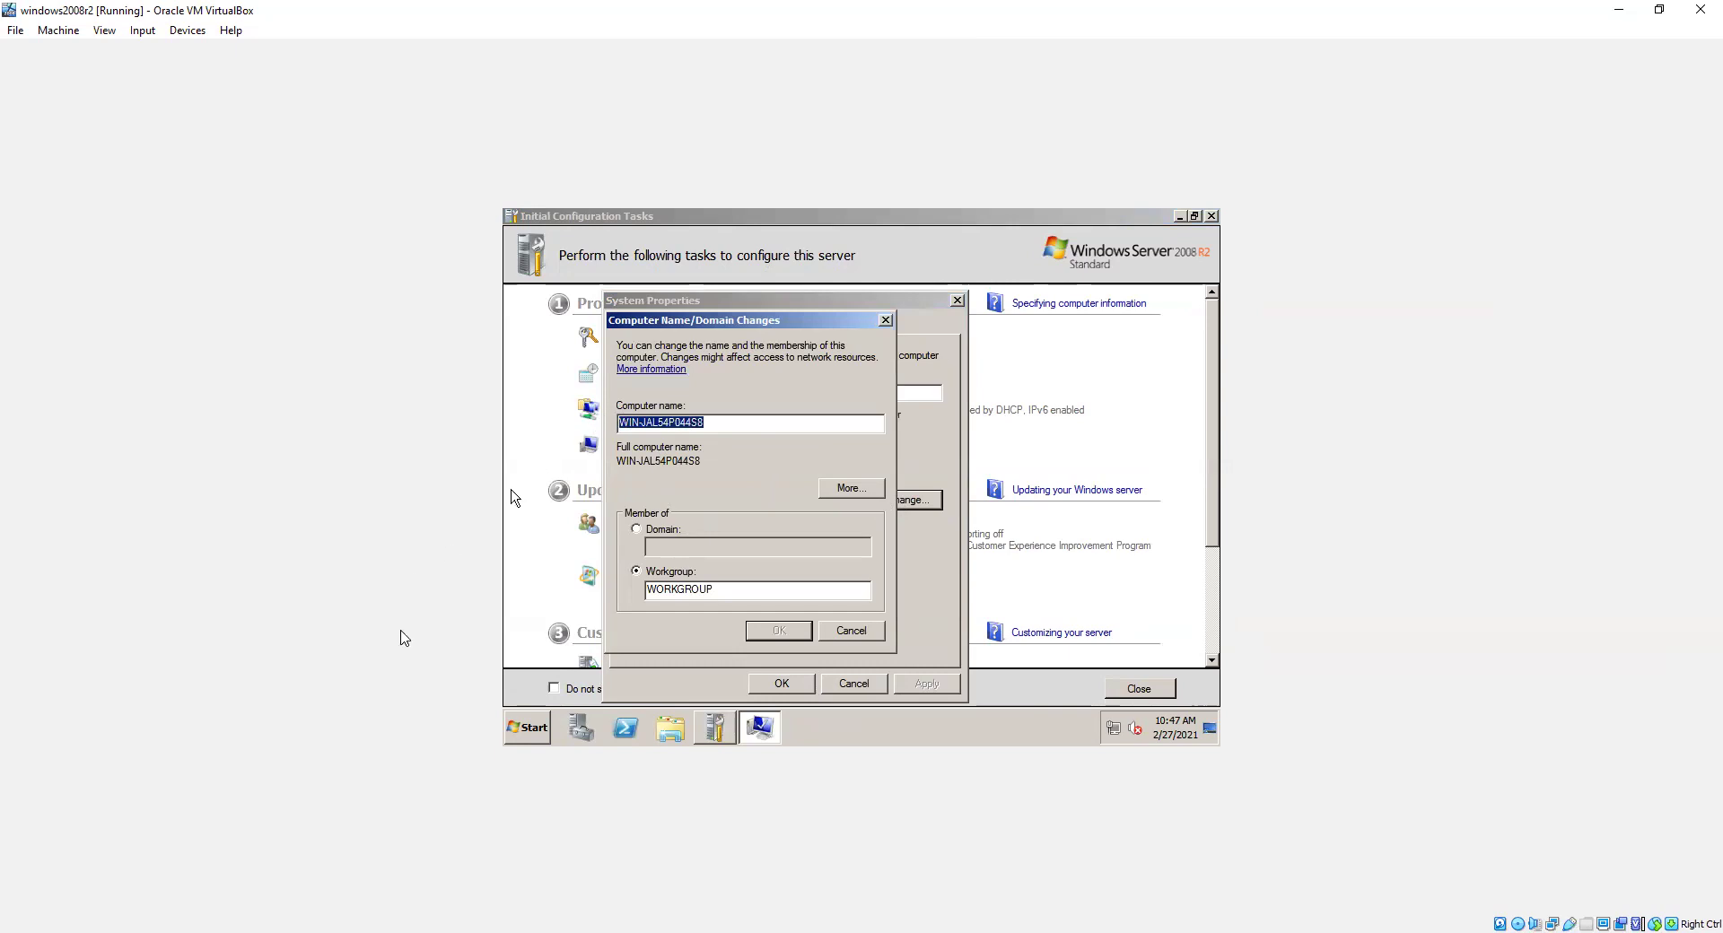
pyautogui.press('Escape')
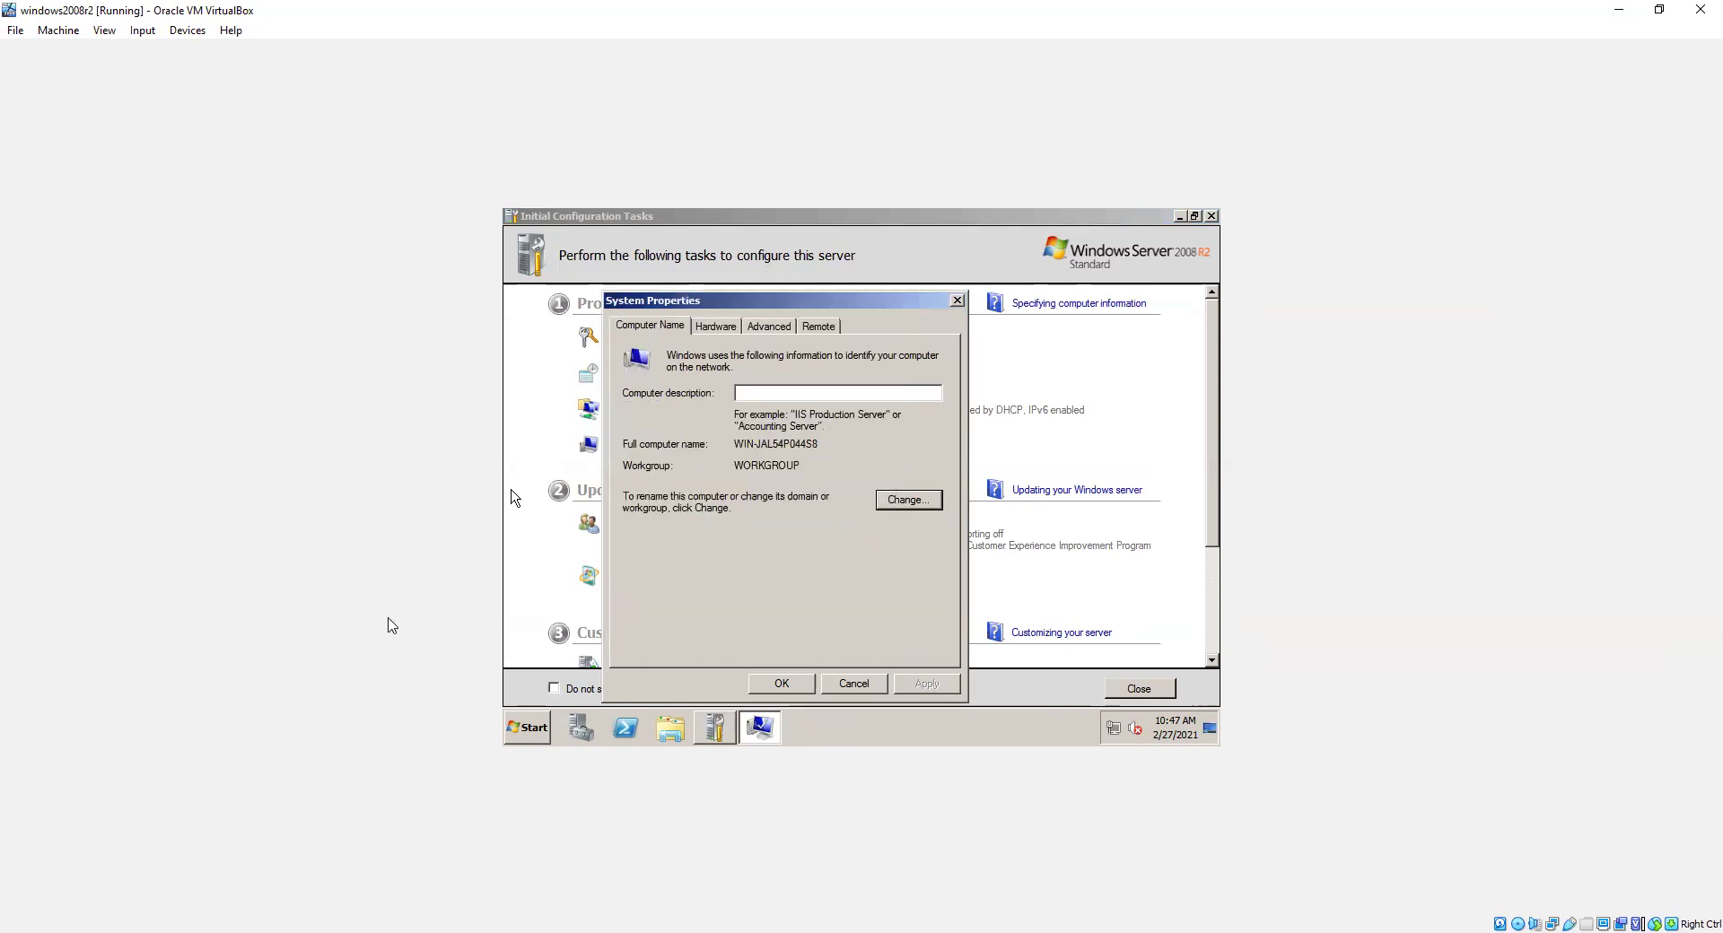
pyautogui.click(956, 302)
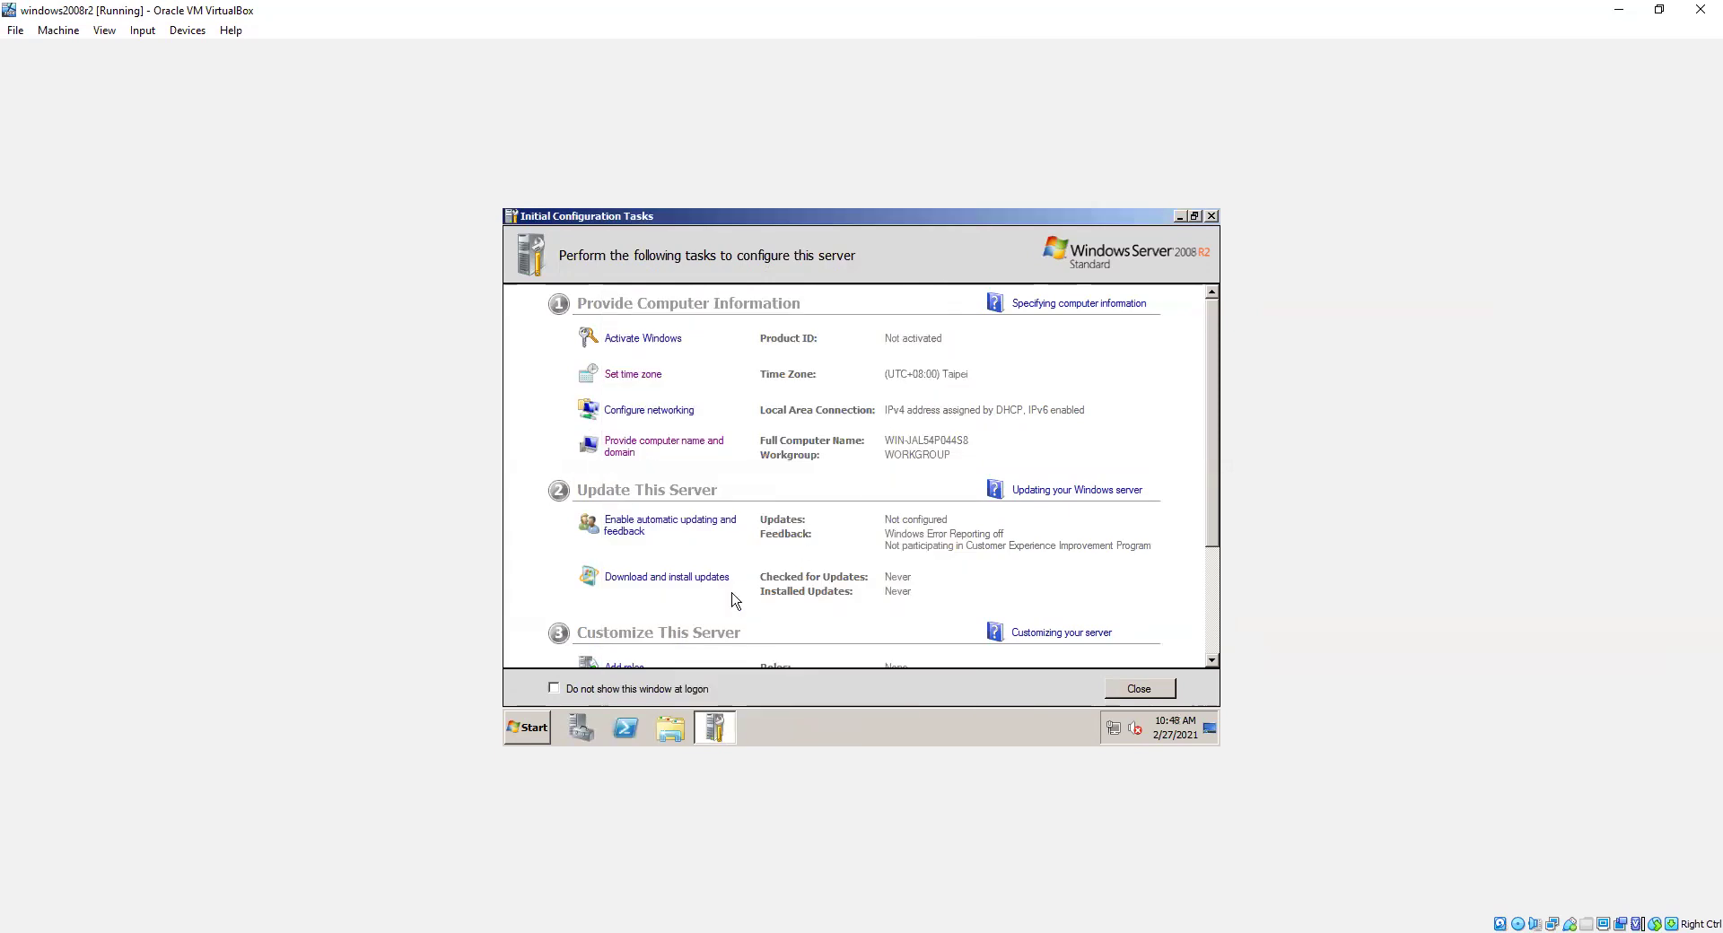
# Step: Show the Computer's System page from the Start menu and launch Device Manager to review hardware
pyautogui.click(528, 729)
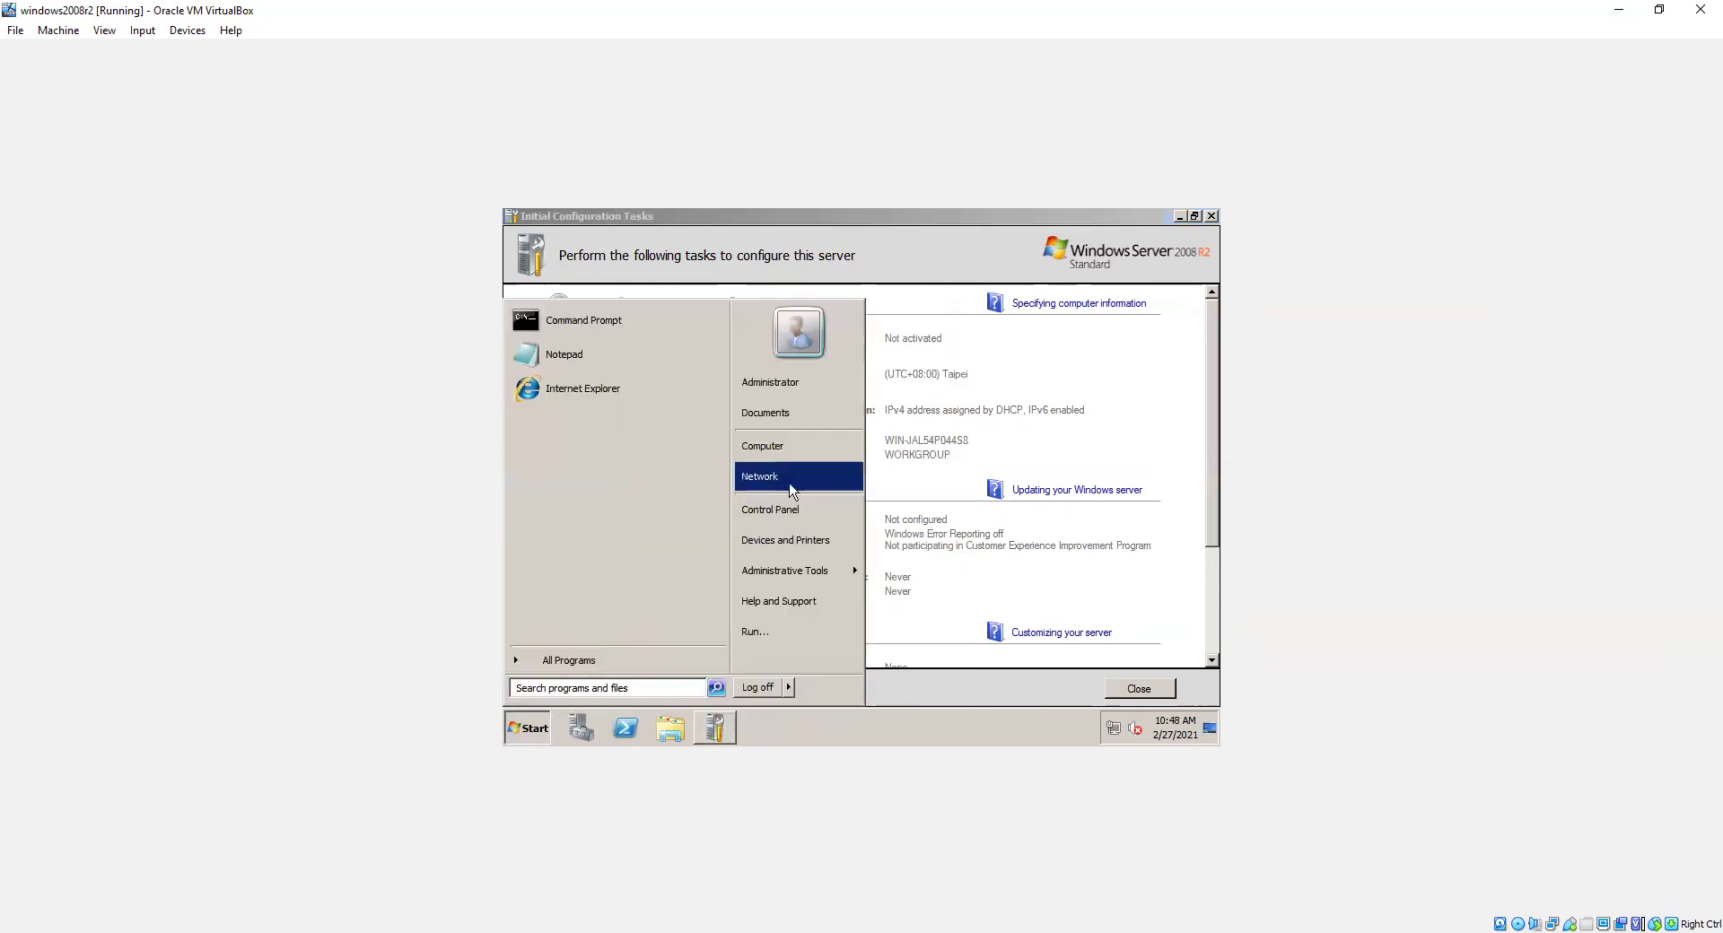
pyautogui.rightClick(814, 451)
pyautogui.click(849, 574)
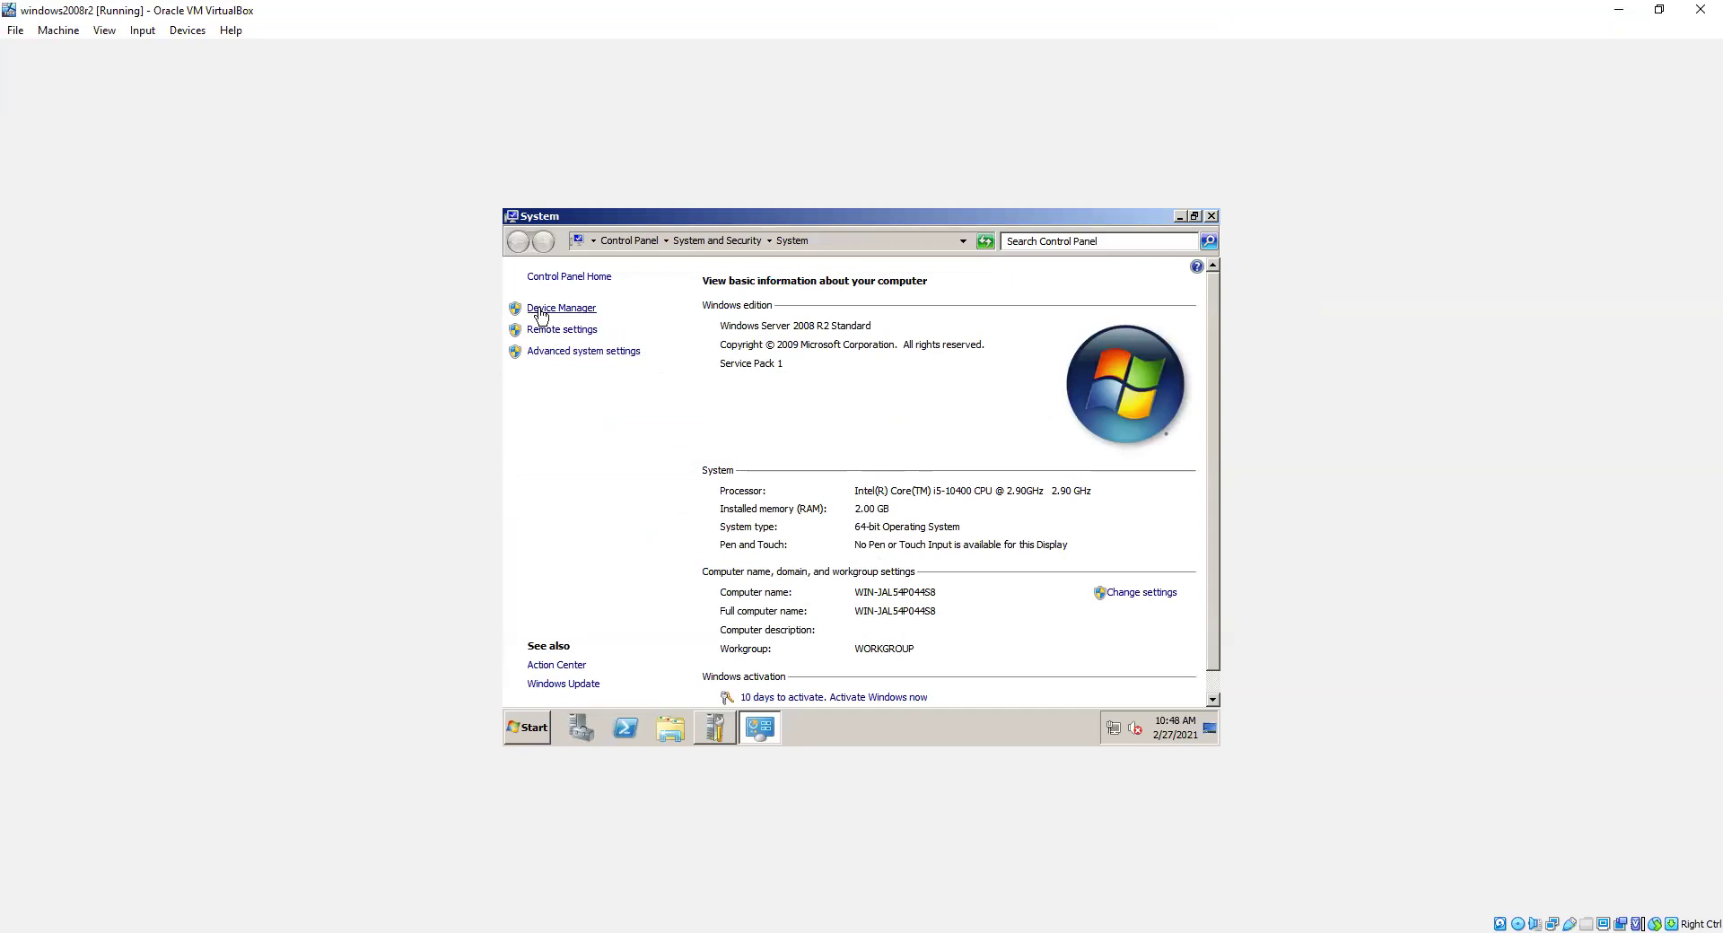
pyautogui.click(540, 313)
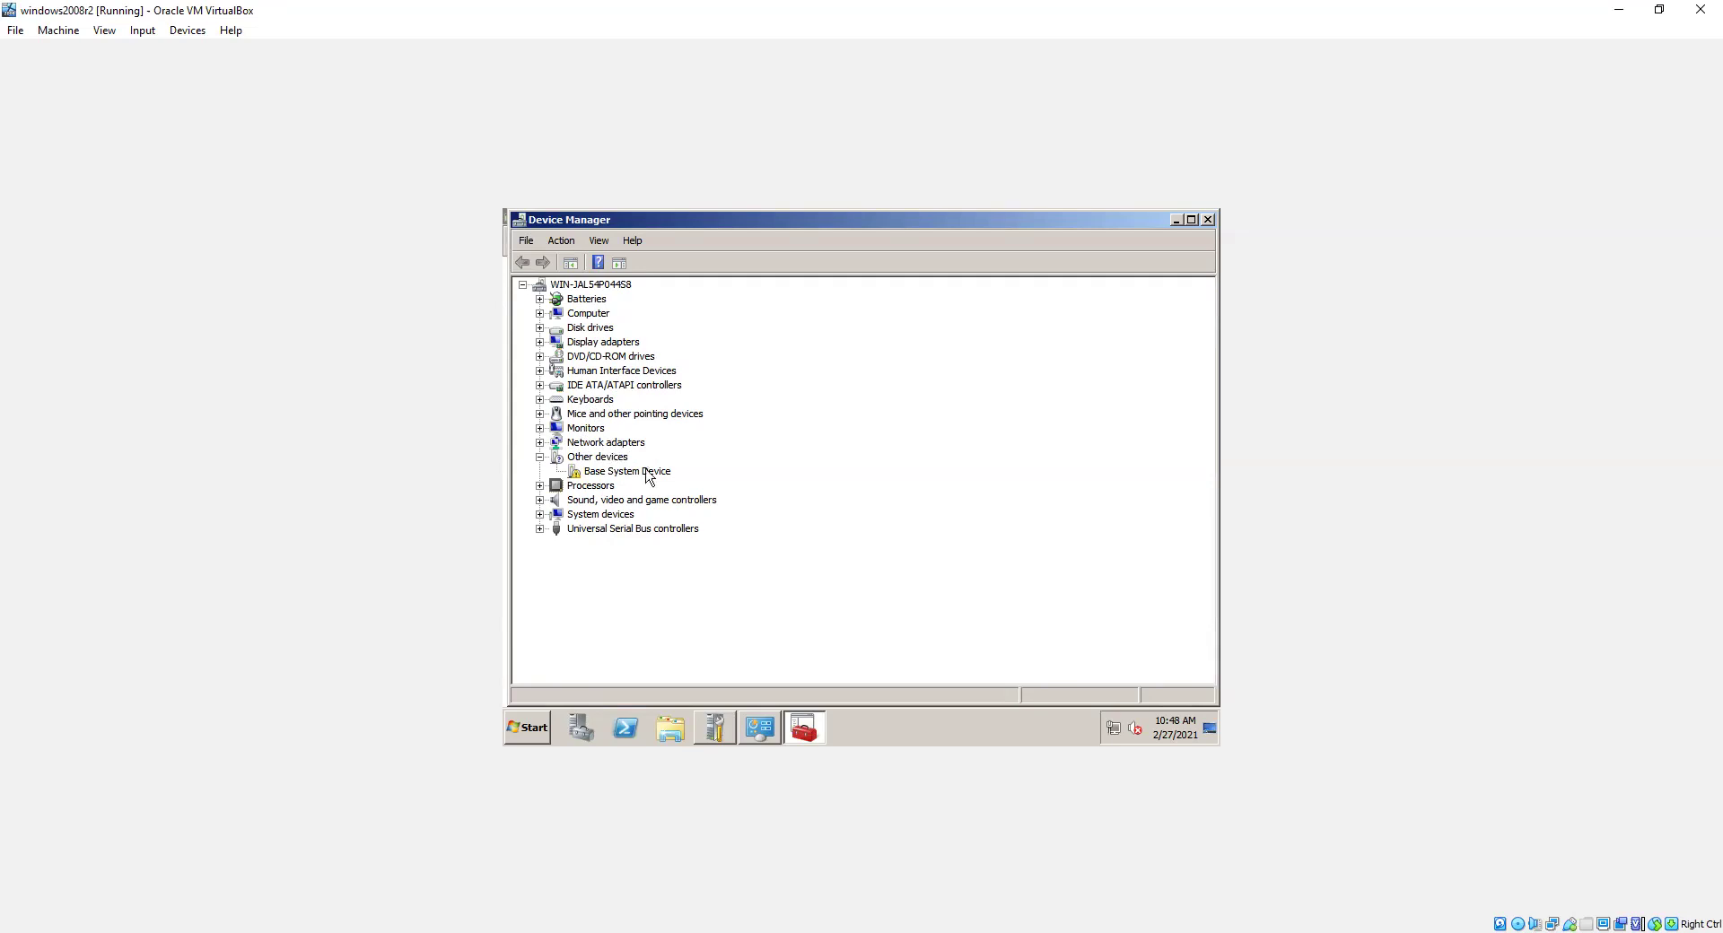
# Step: Rename the guest computer to SERVER in System Properties and choose Restart Now
pyautogui.moveTo(1128, 742)
pyautogui.click(1208, 220)
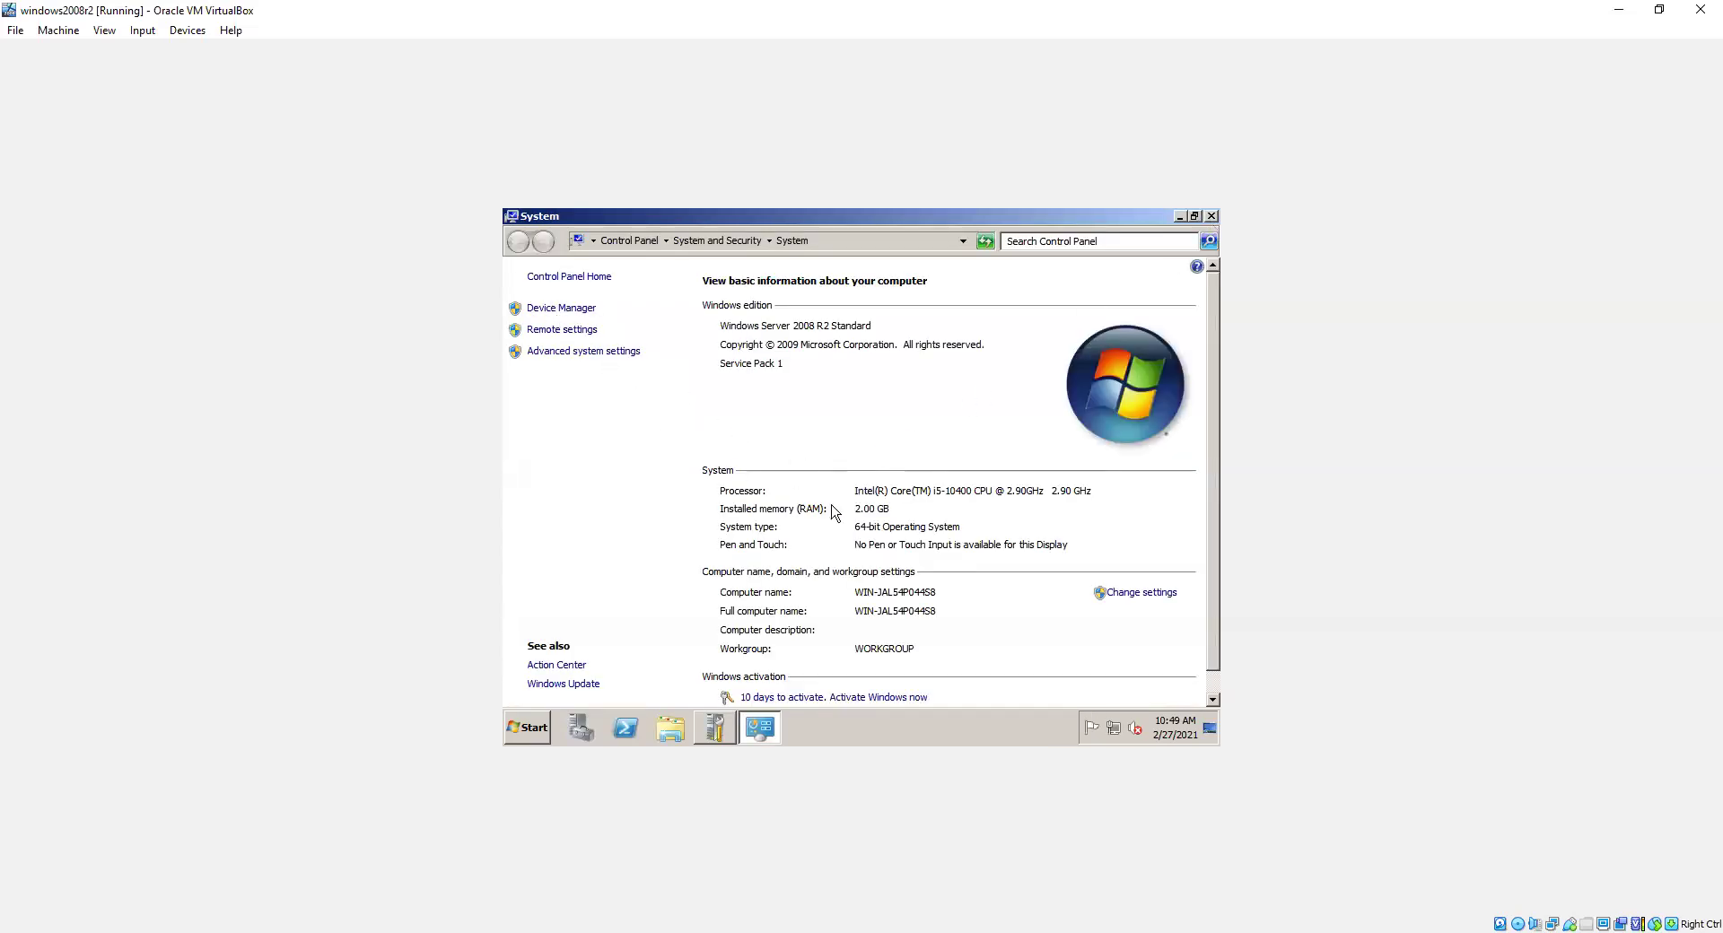
pyautogui.click(1145, 594)
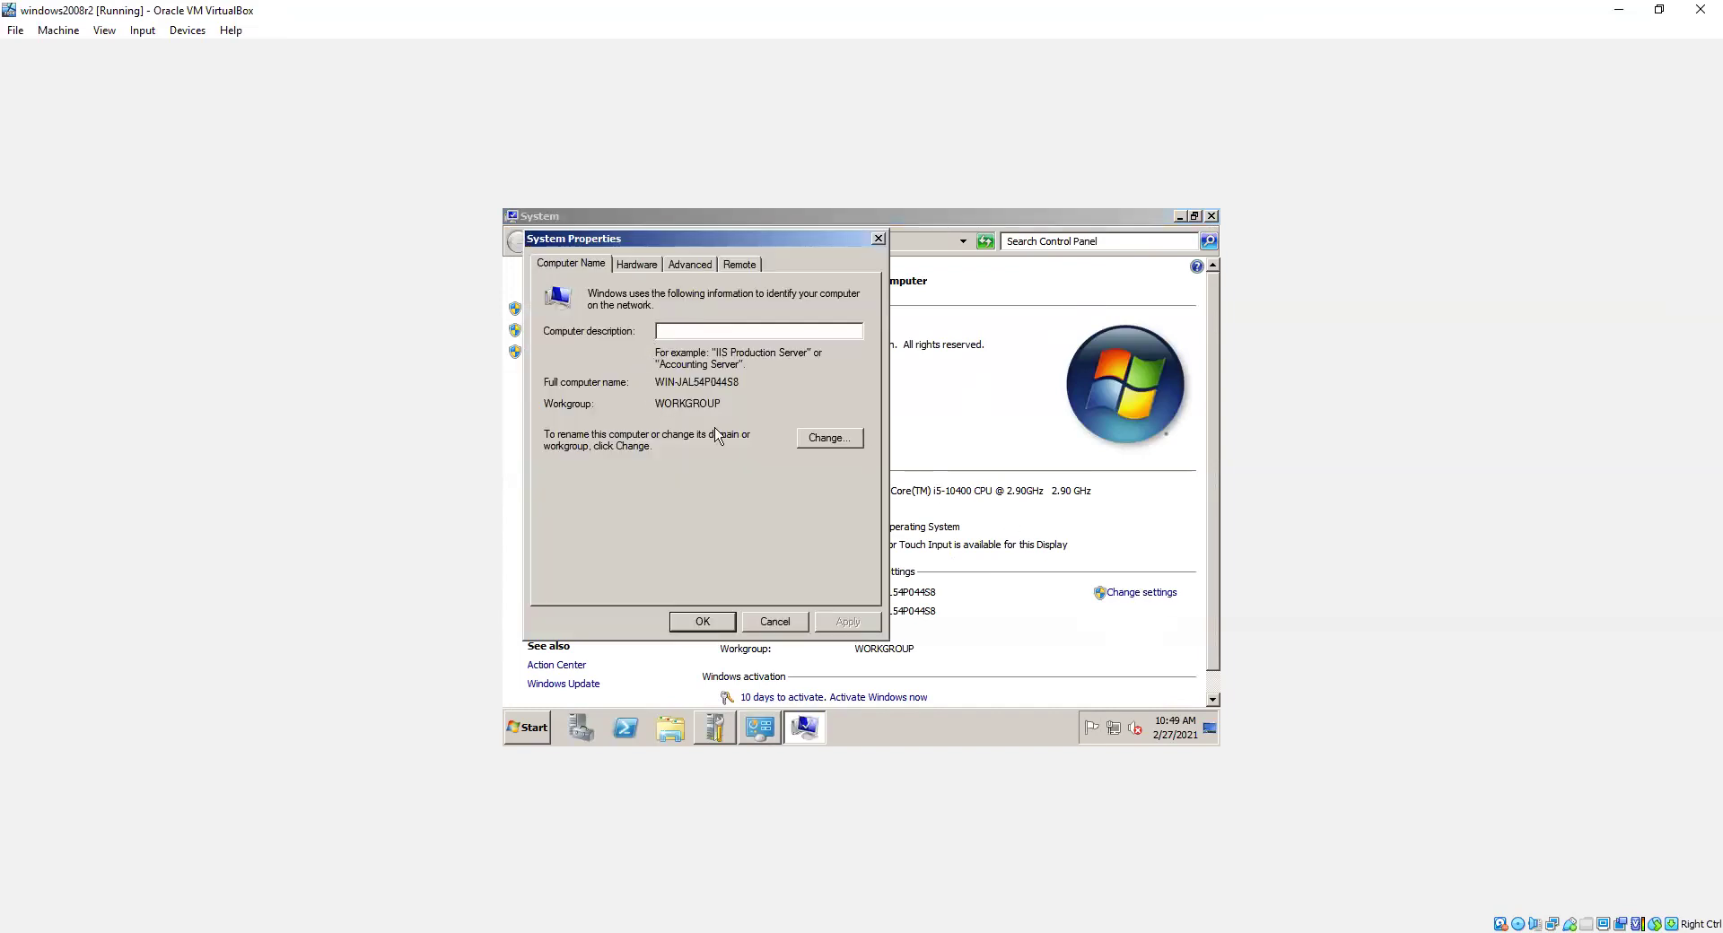
pyautogui.click(827, 438)
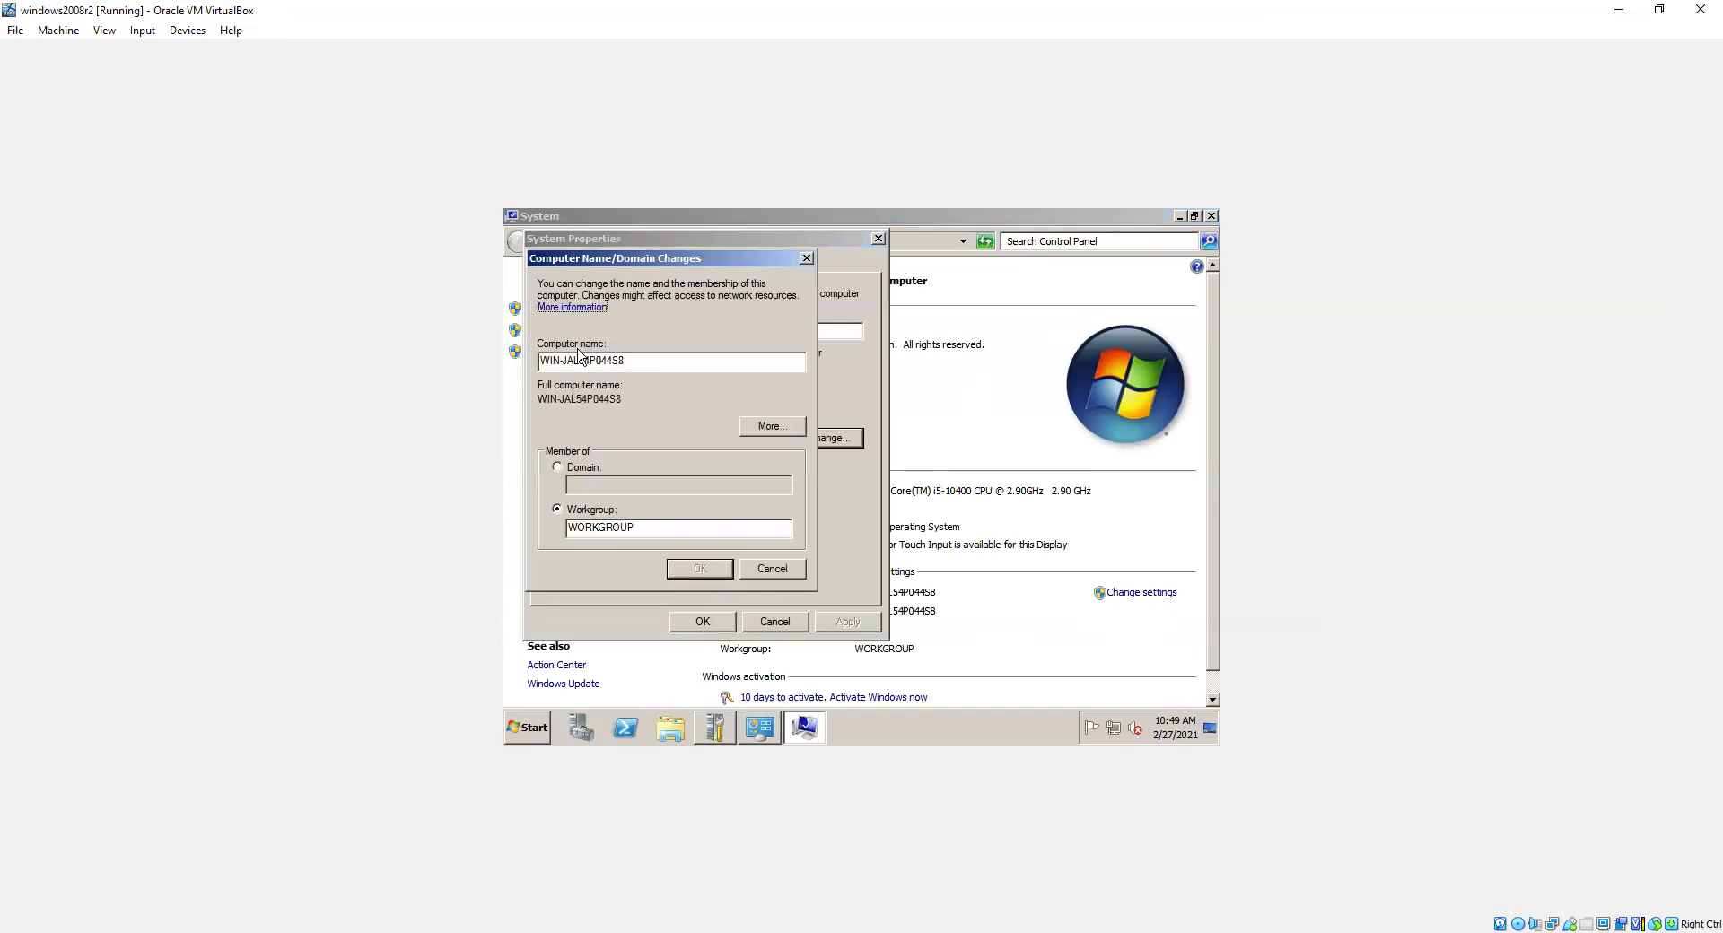
pyautogui.moveTo(656, 359); pyautogui.dragTo(535, 352)
pyautogui.write('SERVER')
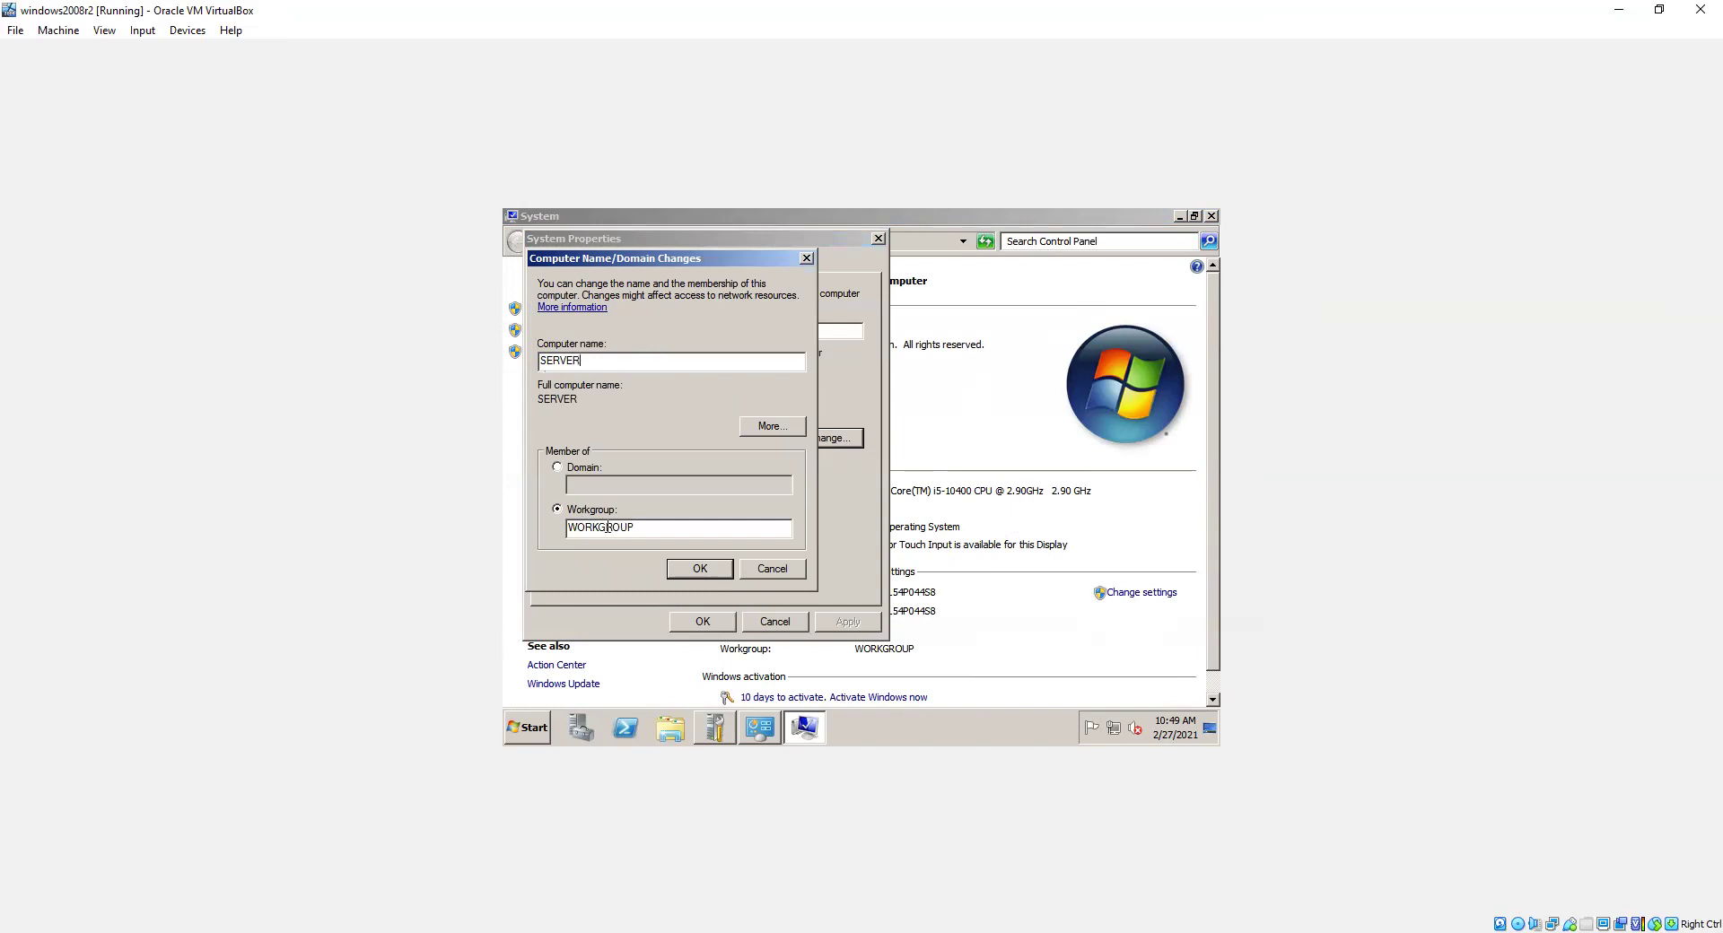
pyautogui.click(711, 571)
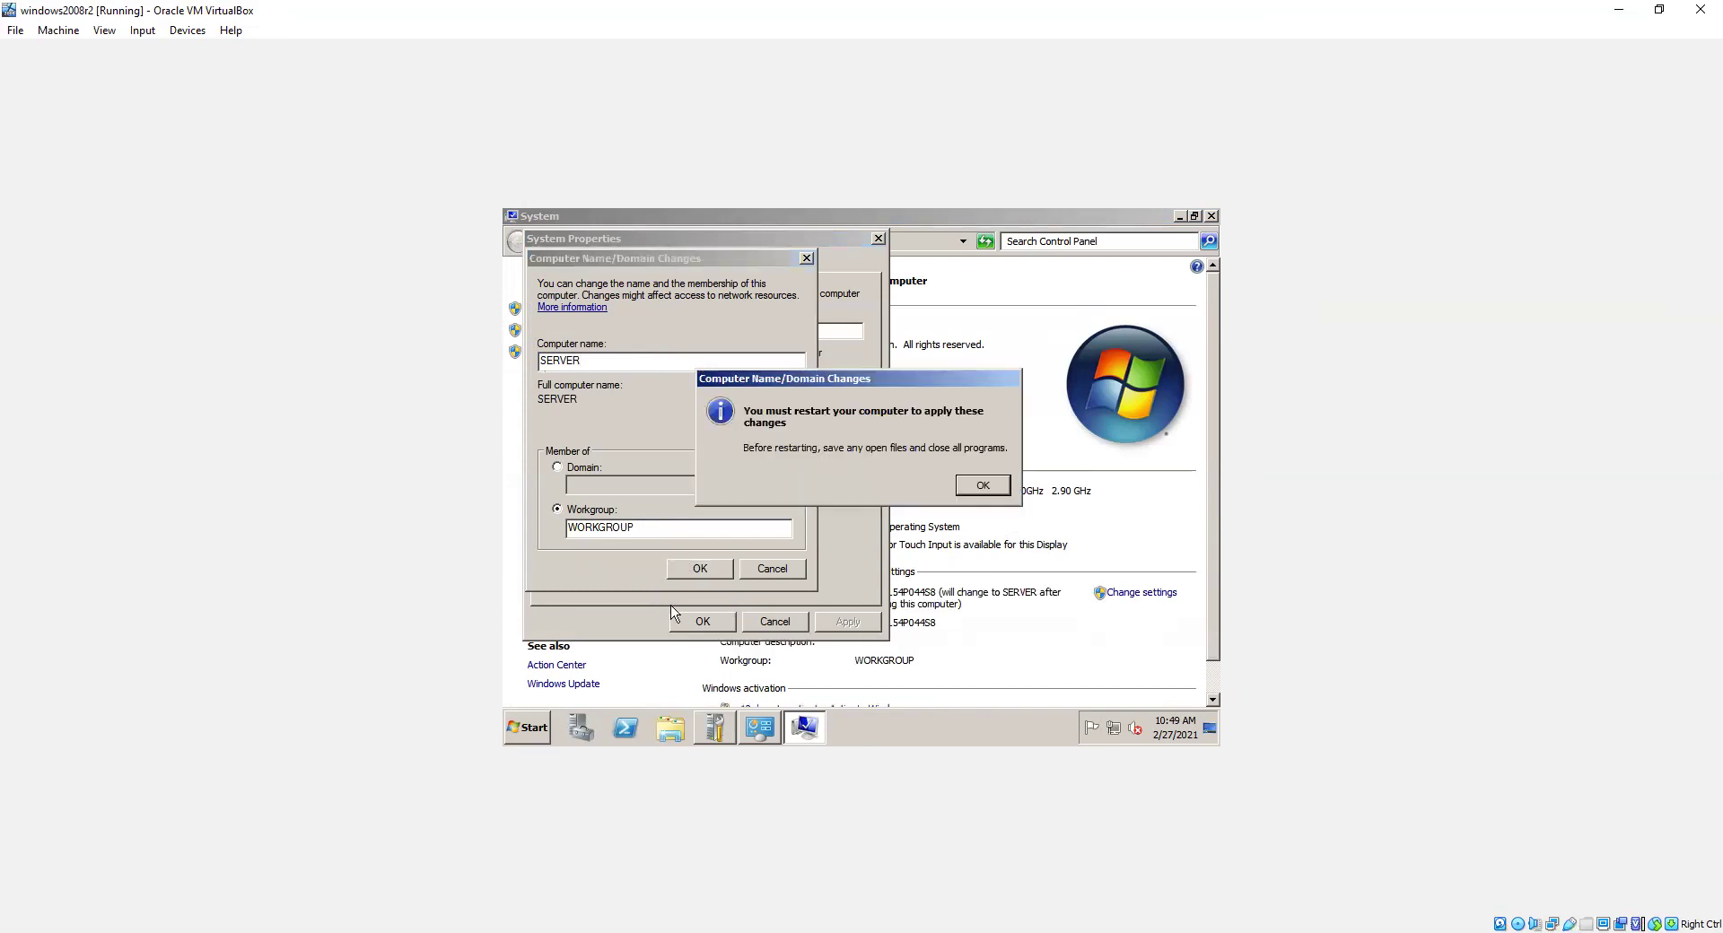
pyautogui.click(995, 490)
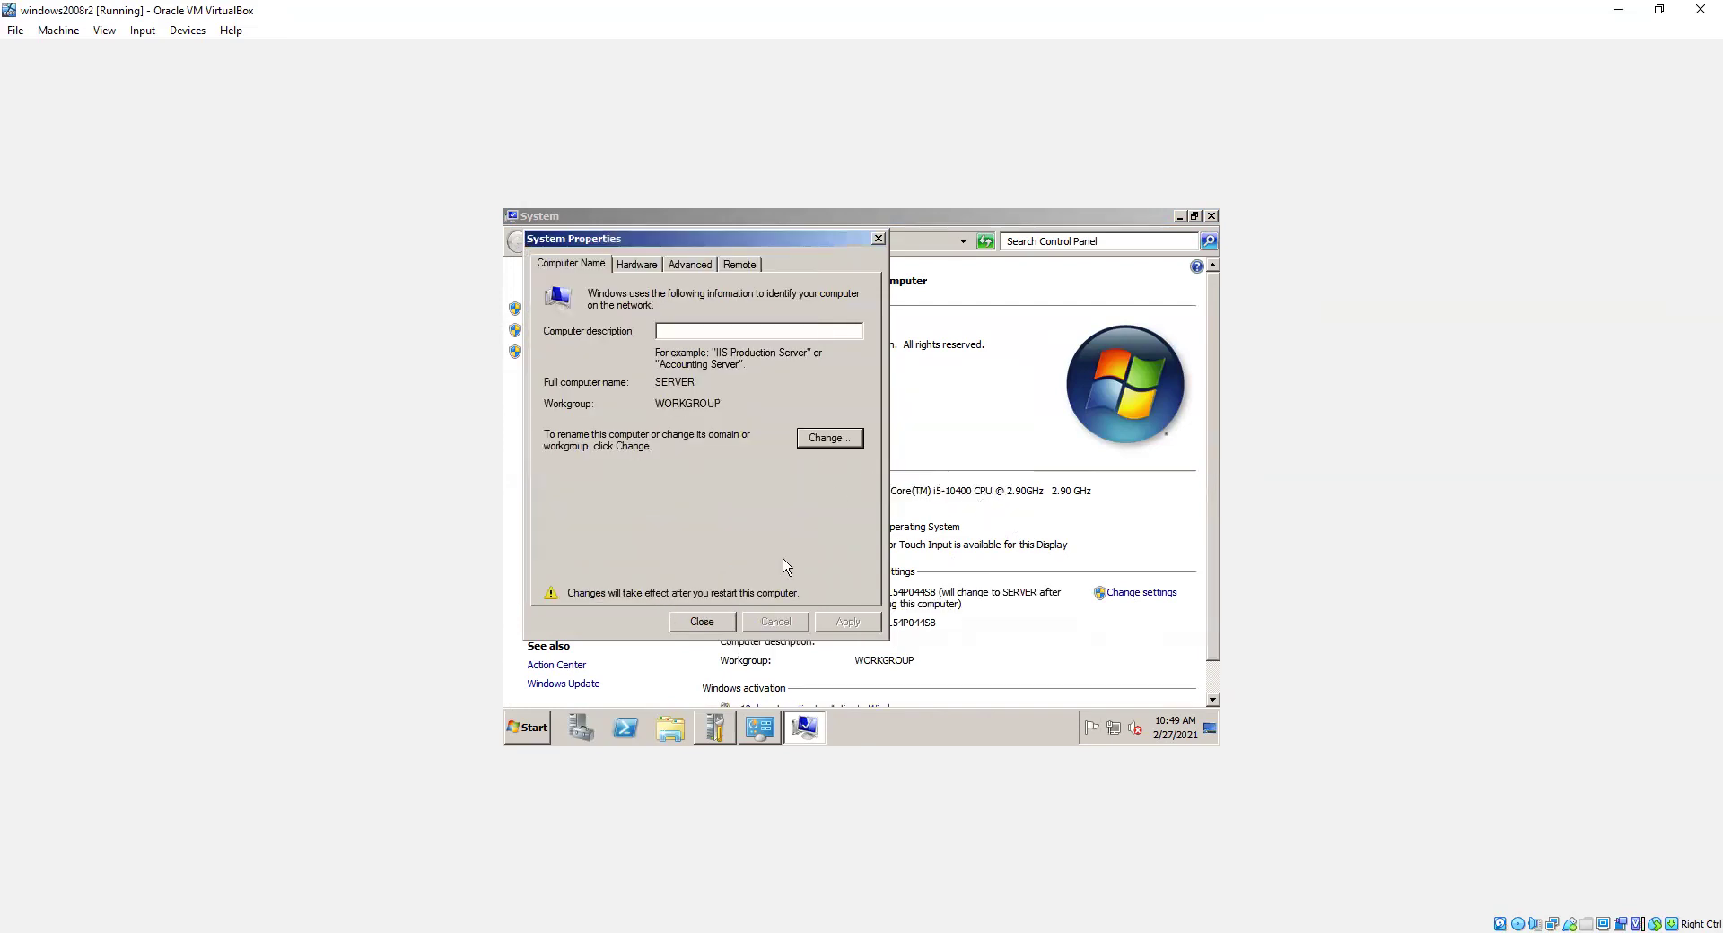
pyautogui.click(700, 623)
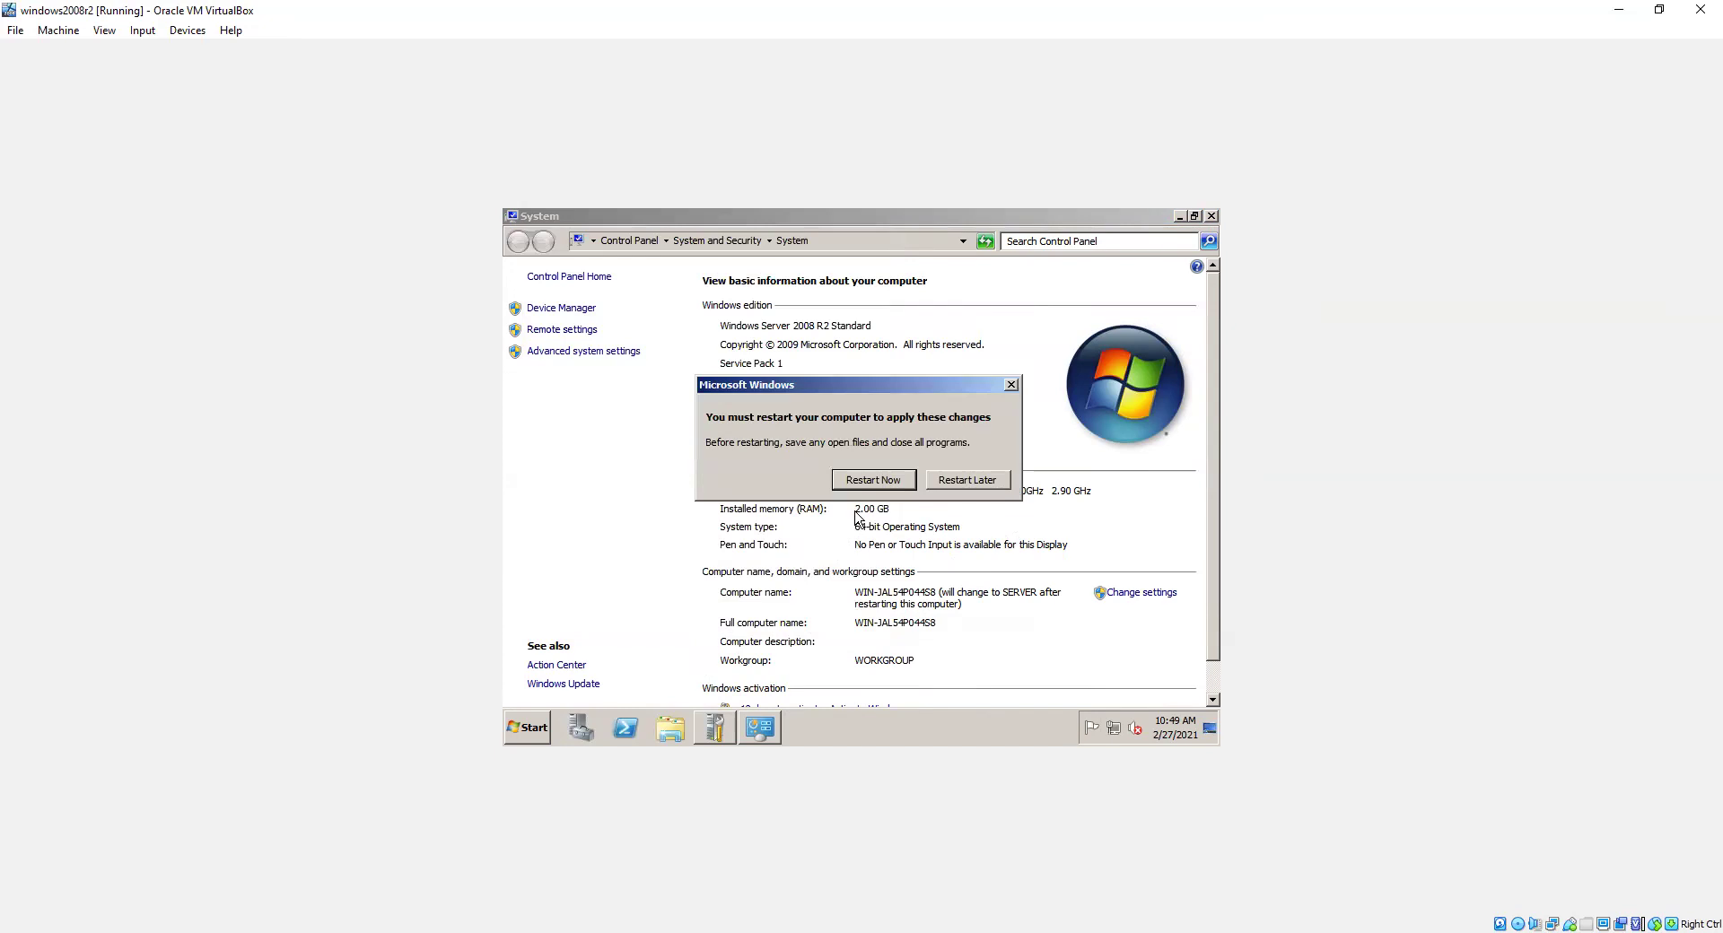
pyautogui.click(865, 480)
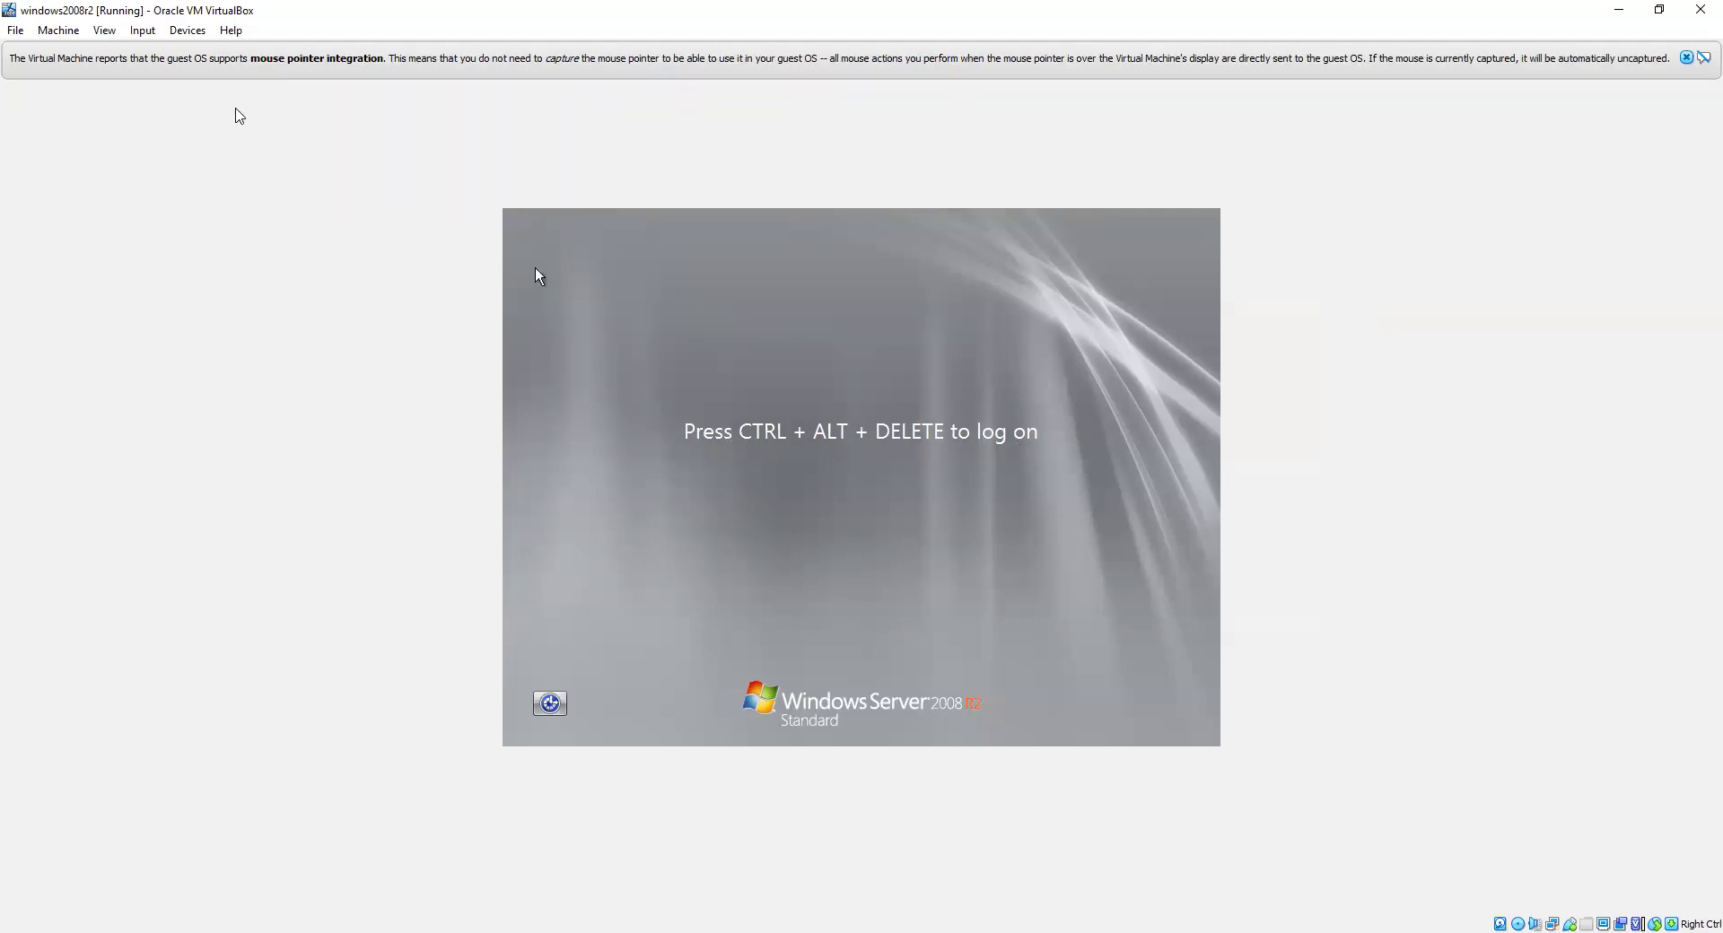
# Step: At the post-restart logon screen, bring up the VM's Input > Keyboard menu
pyautogui.click(143, 30)
# Step: Send Ctrl-Alt-Del to the guest and log on to the Administrator account with its password
pyautogui.moveTo(172, 56)
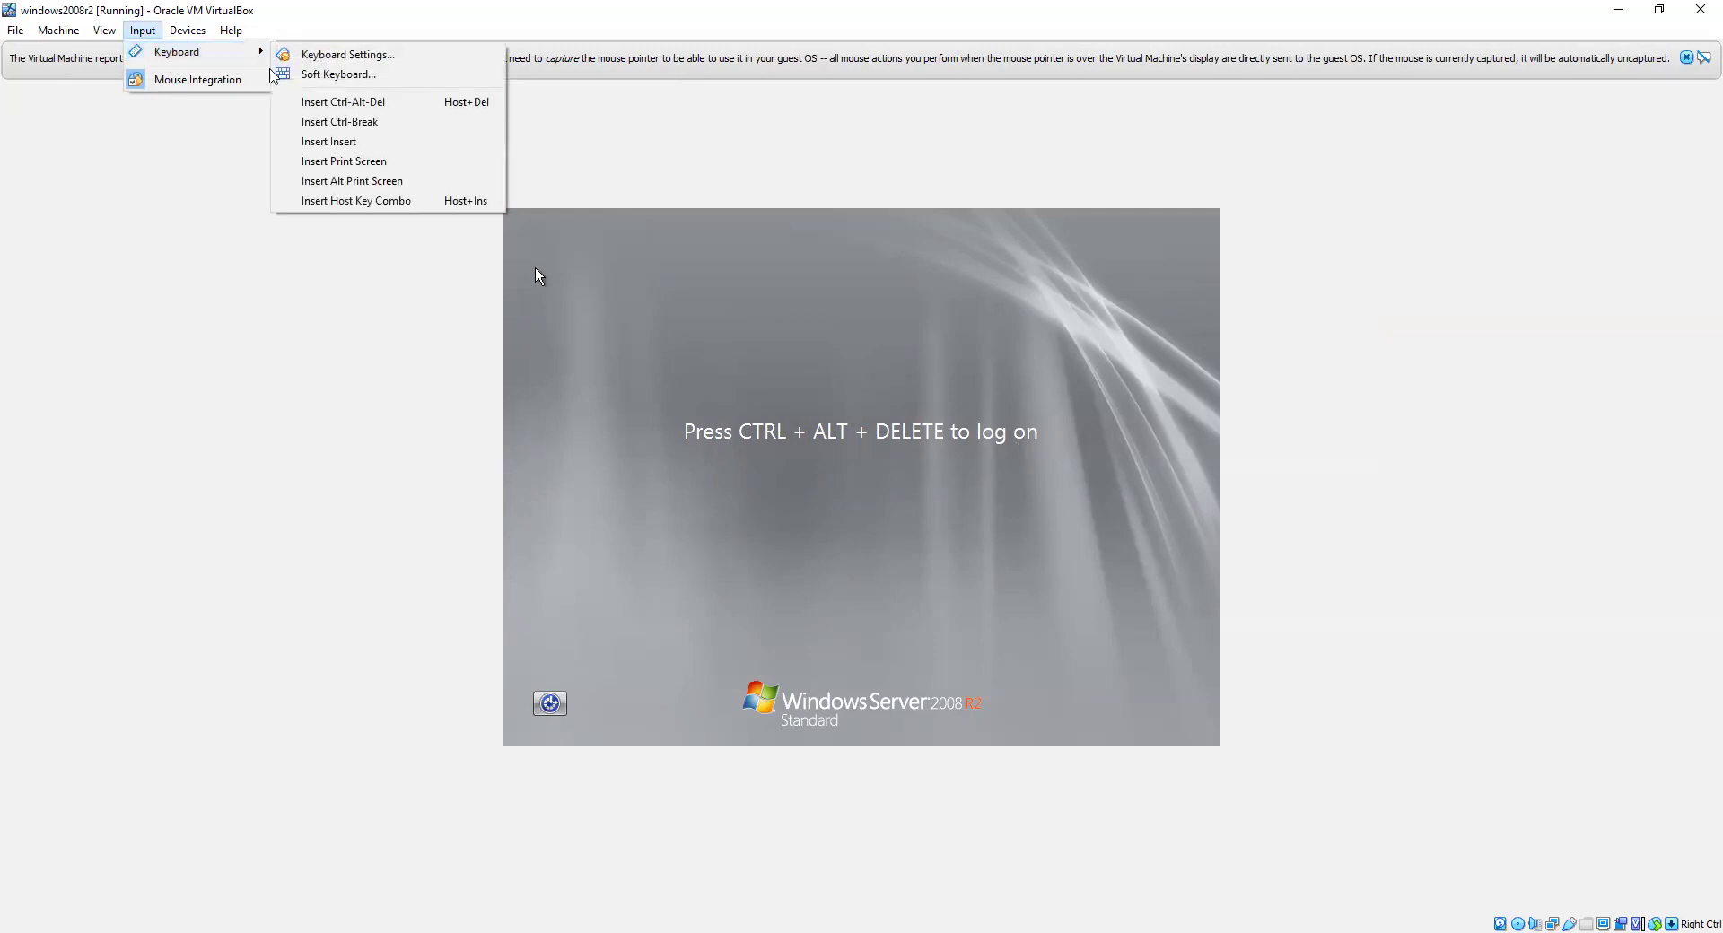
pyautogui.click(341, 101)
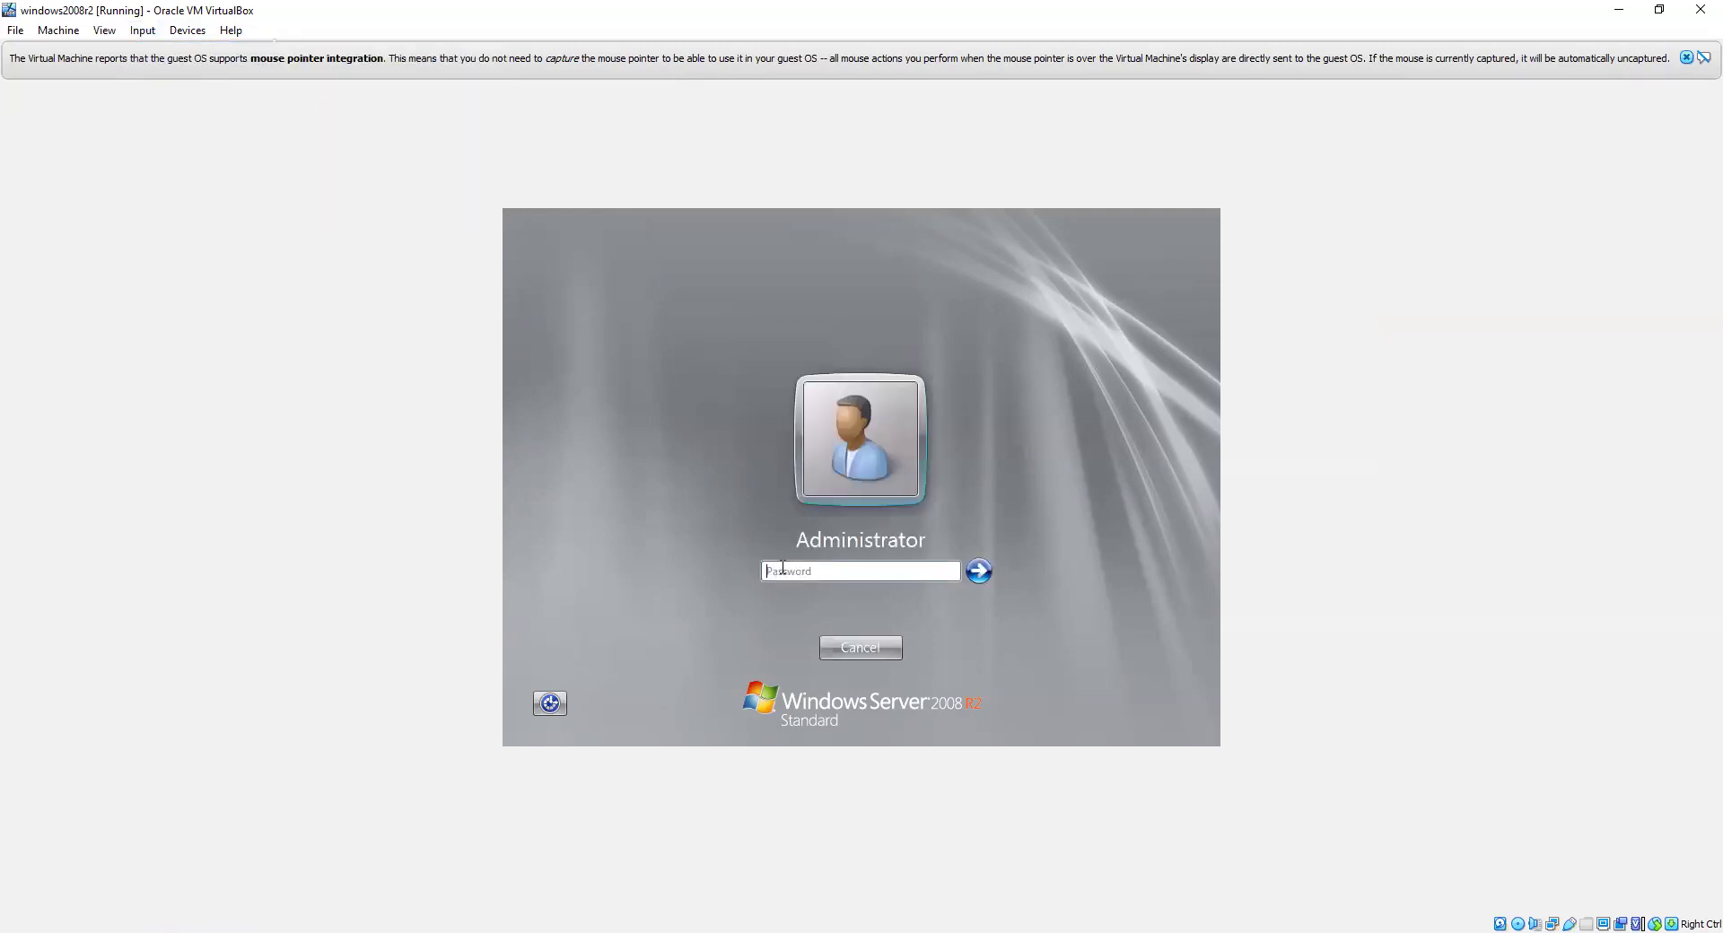
pyautogui.write('•••••••')
pyautogui.press('Return')
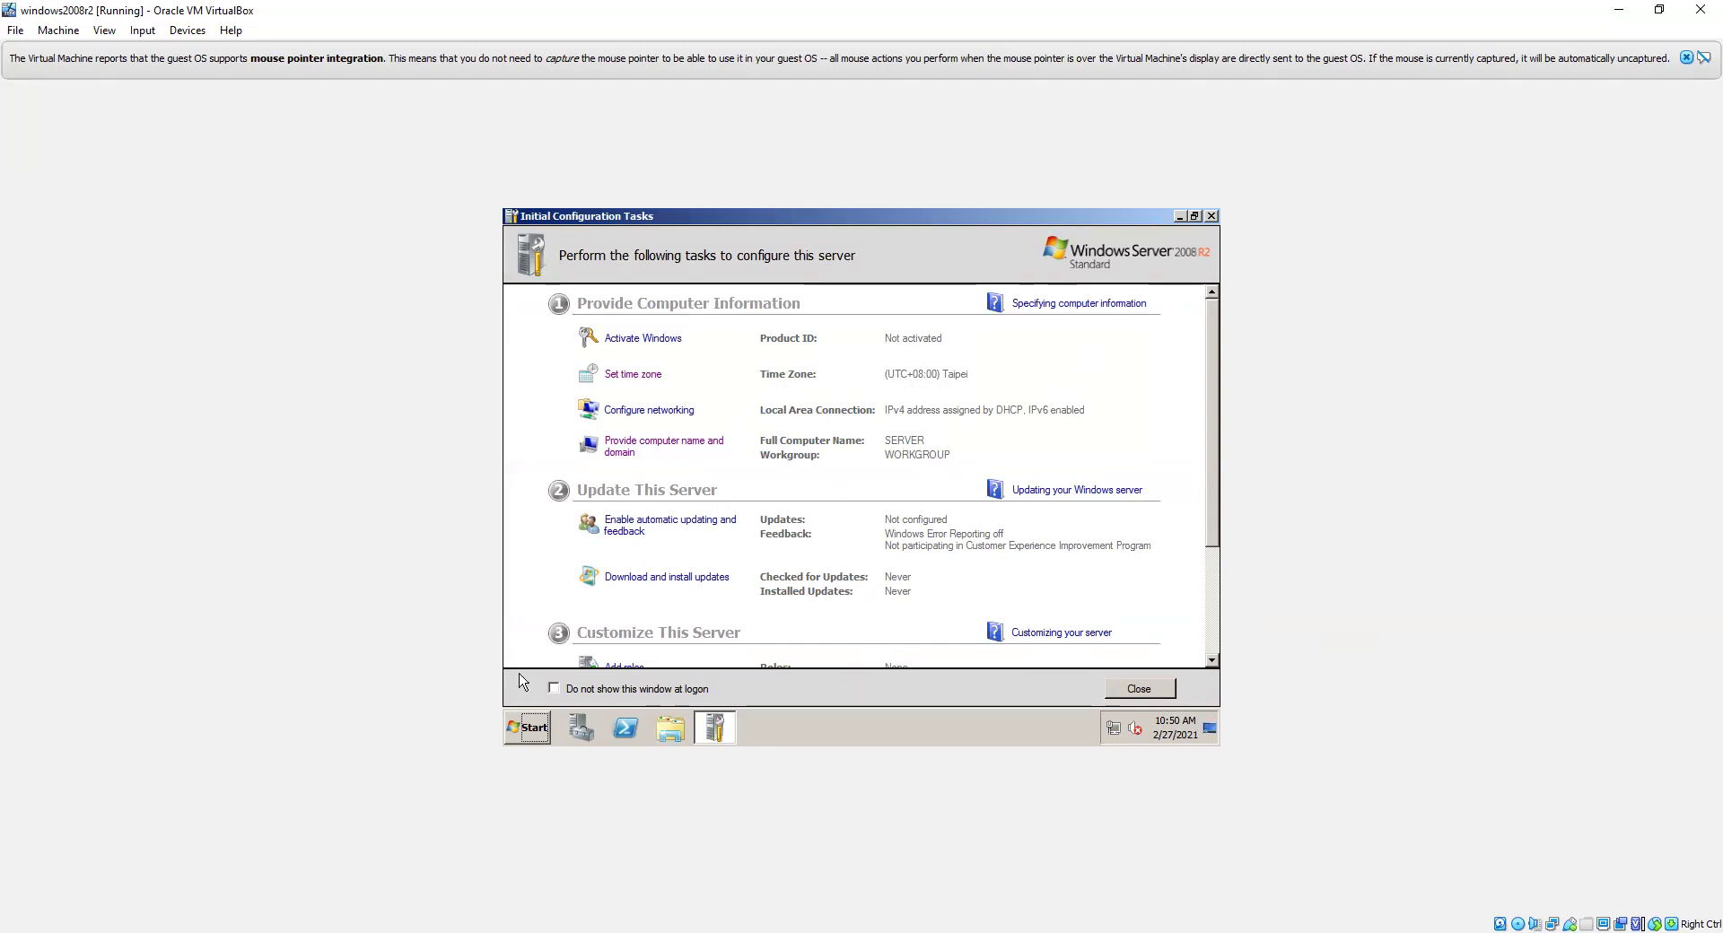
# Step: Shut down the Windows Server guest from the Start menu with the comment 'aaa'
pyautogui.click(543, 736)
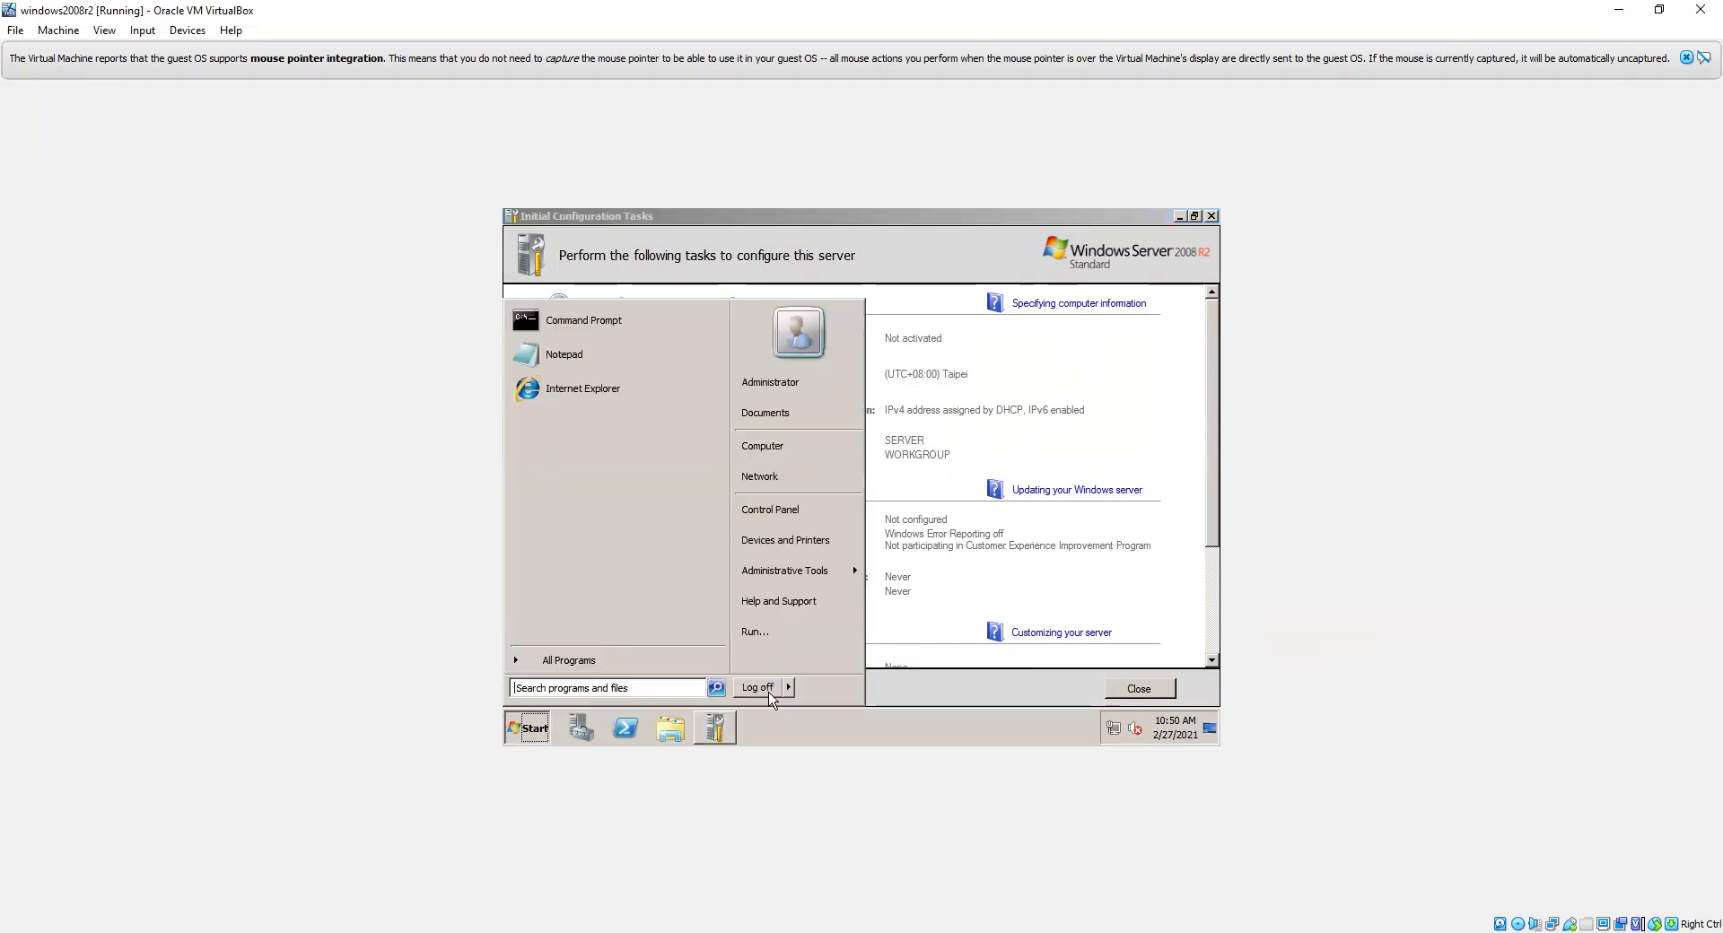
pyautogui.moveTo(788, 688)
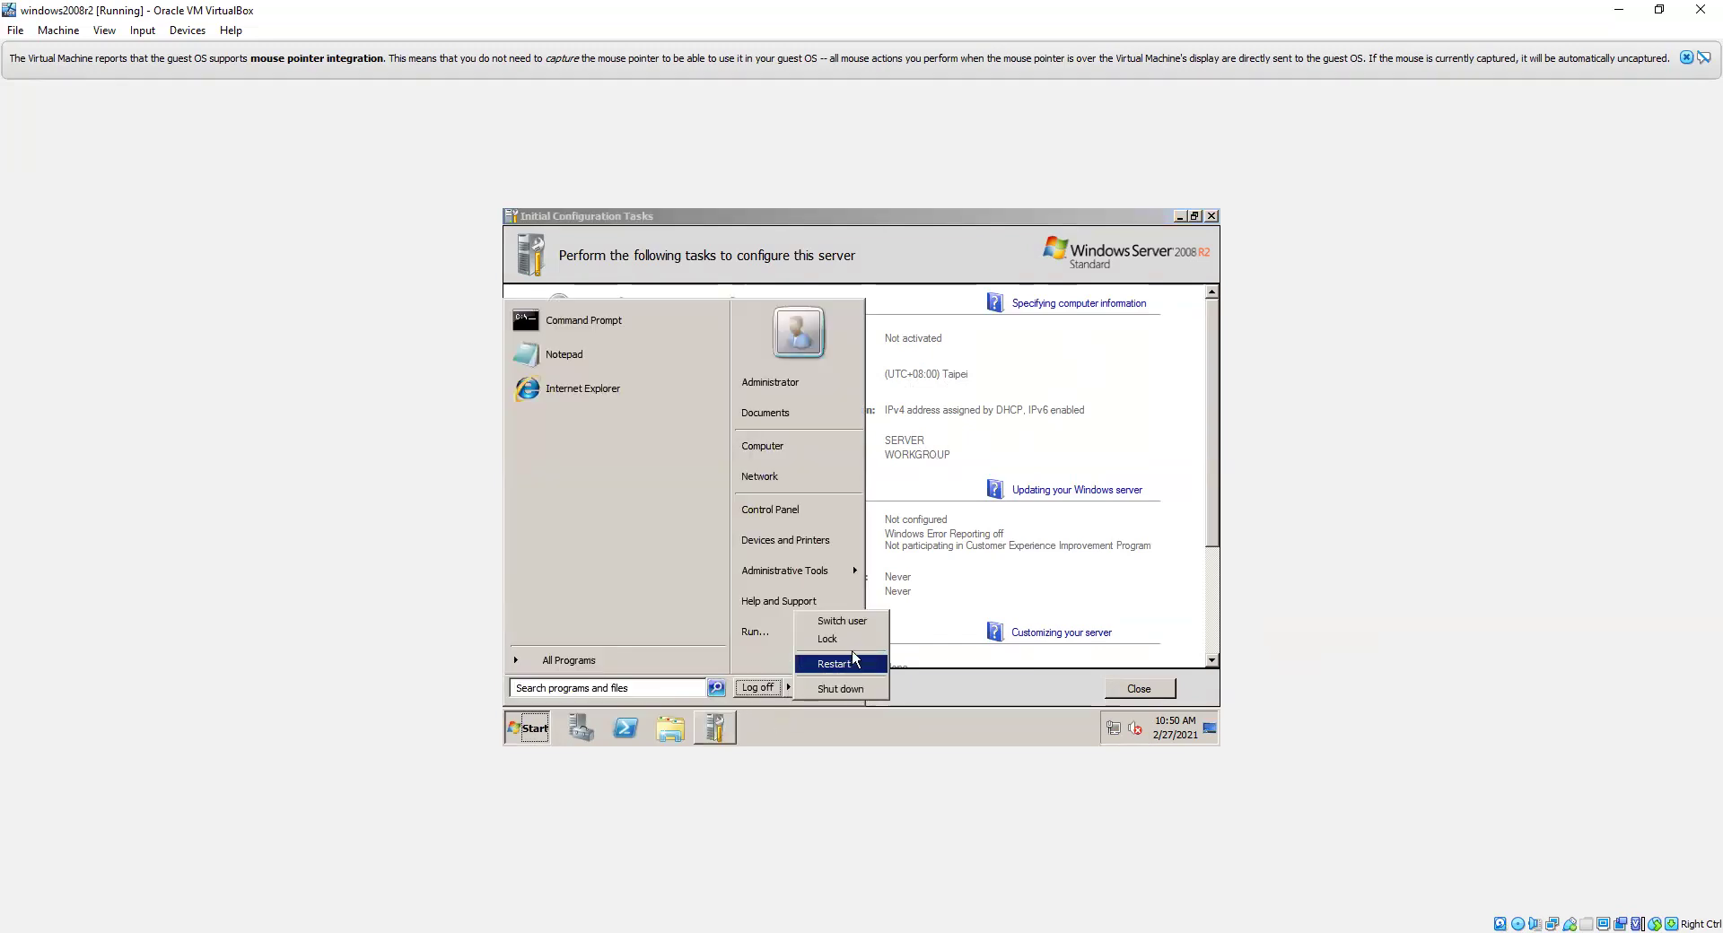
pyautogui.click(841, 688)
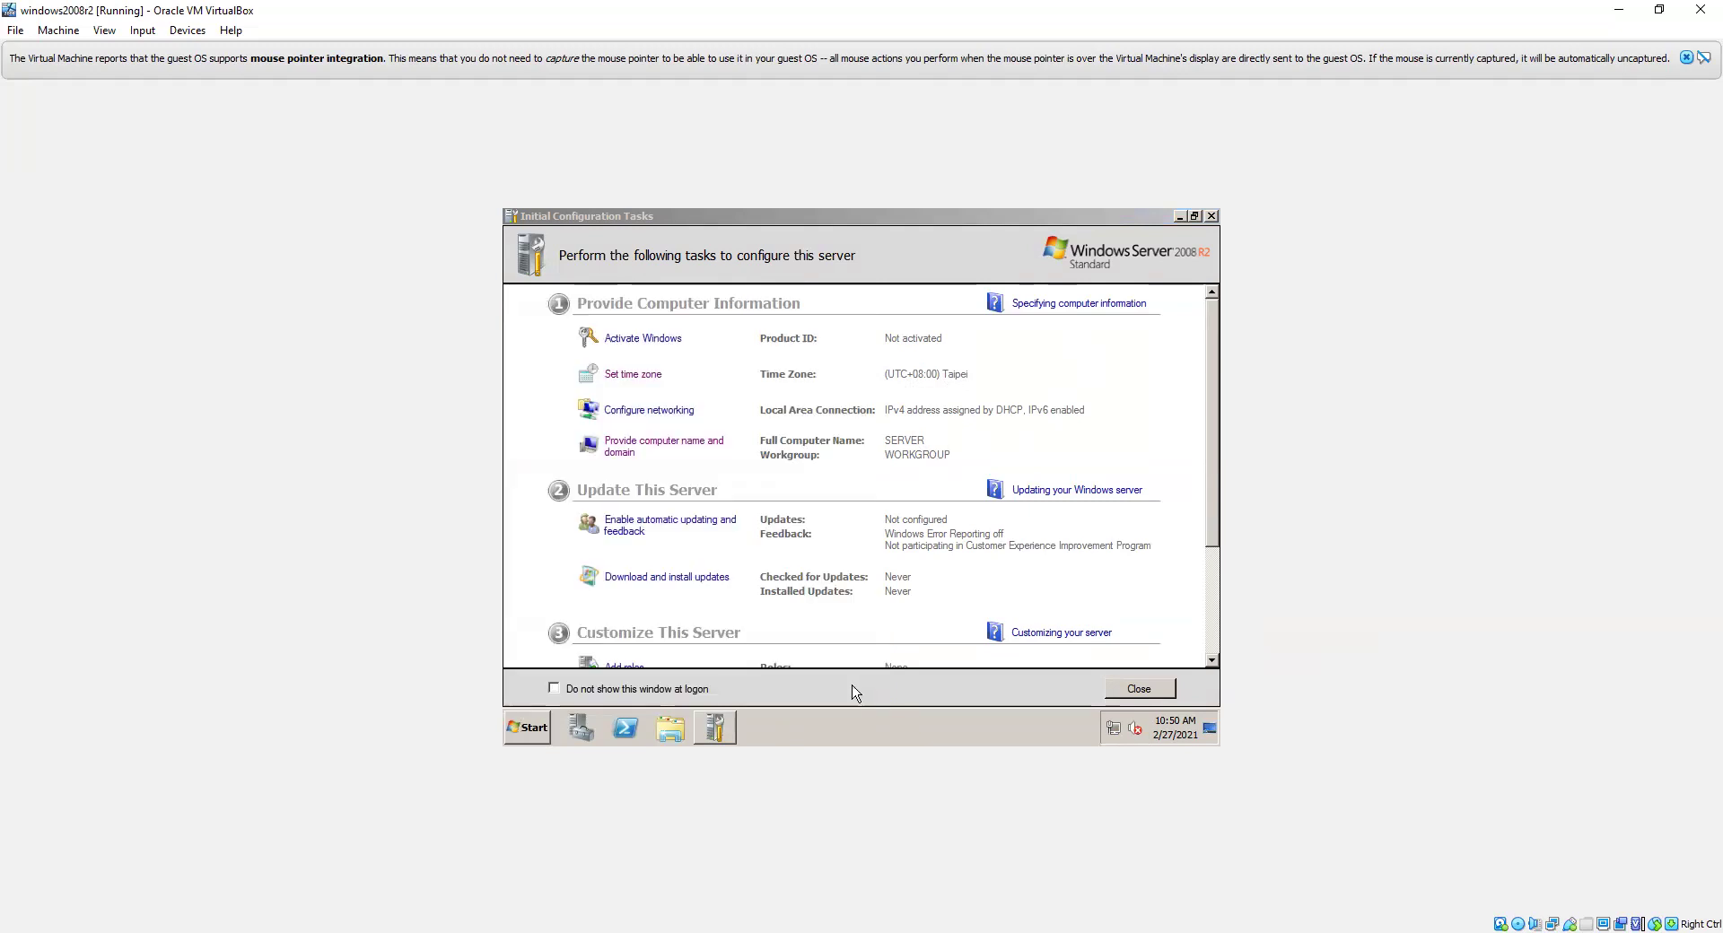
pyautogui.write('aaa')
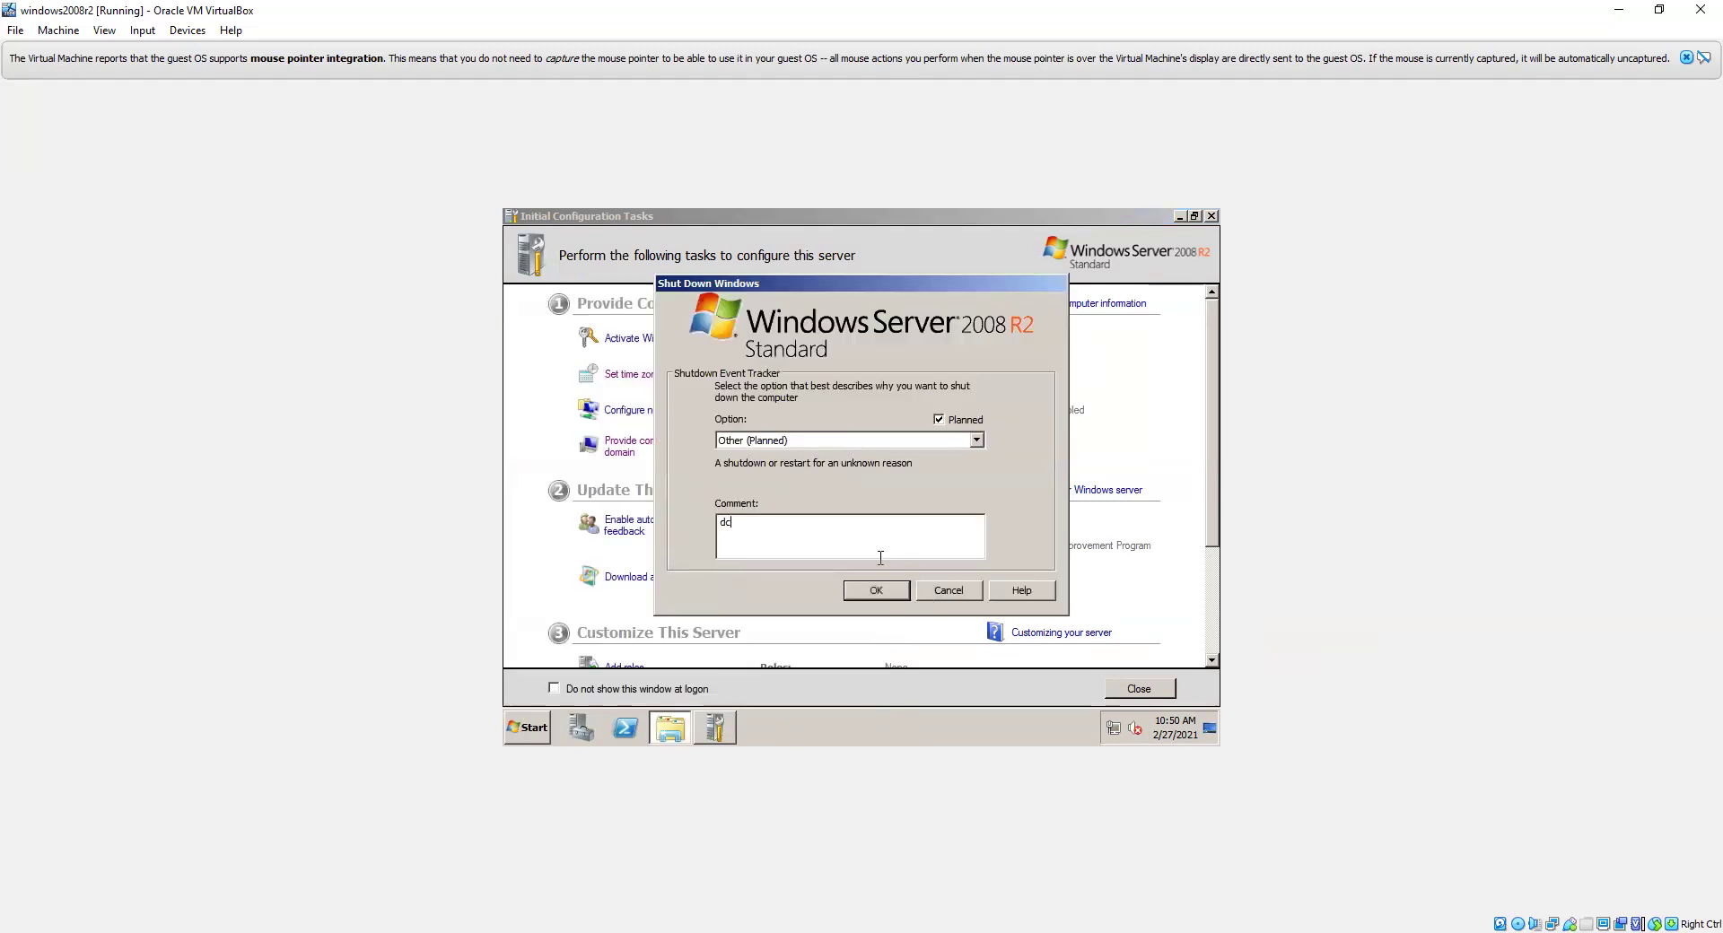
pyautogui.click(875, 590)
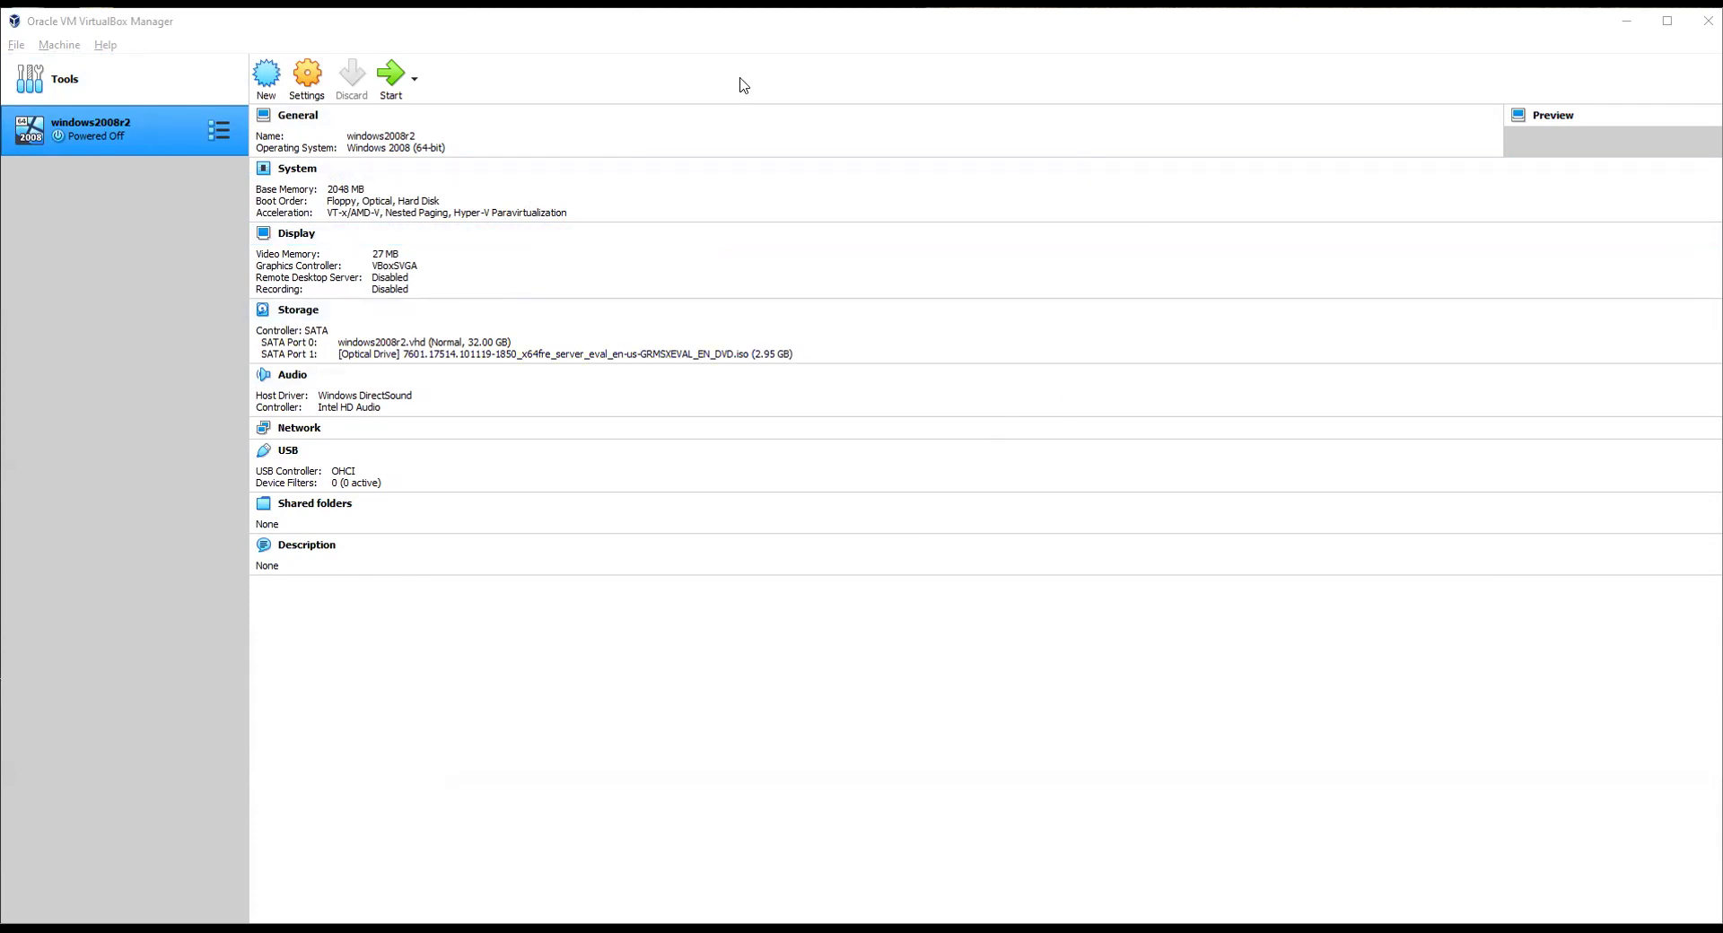
# Step: Begin a new virtual machine named win7 with 2048 MB memory
pyautogui.click(267, 80)
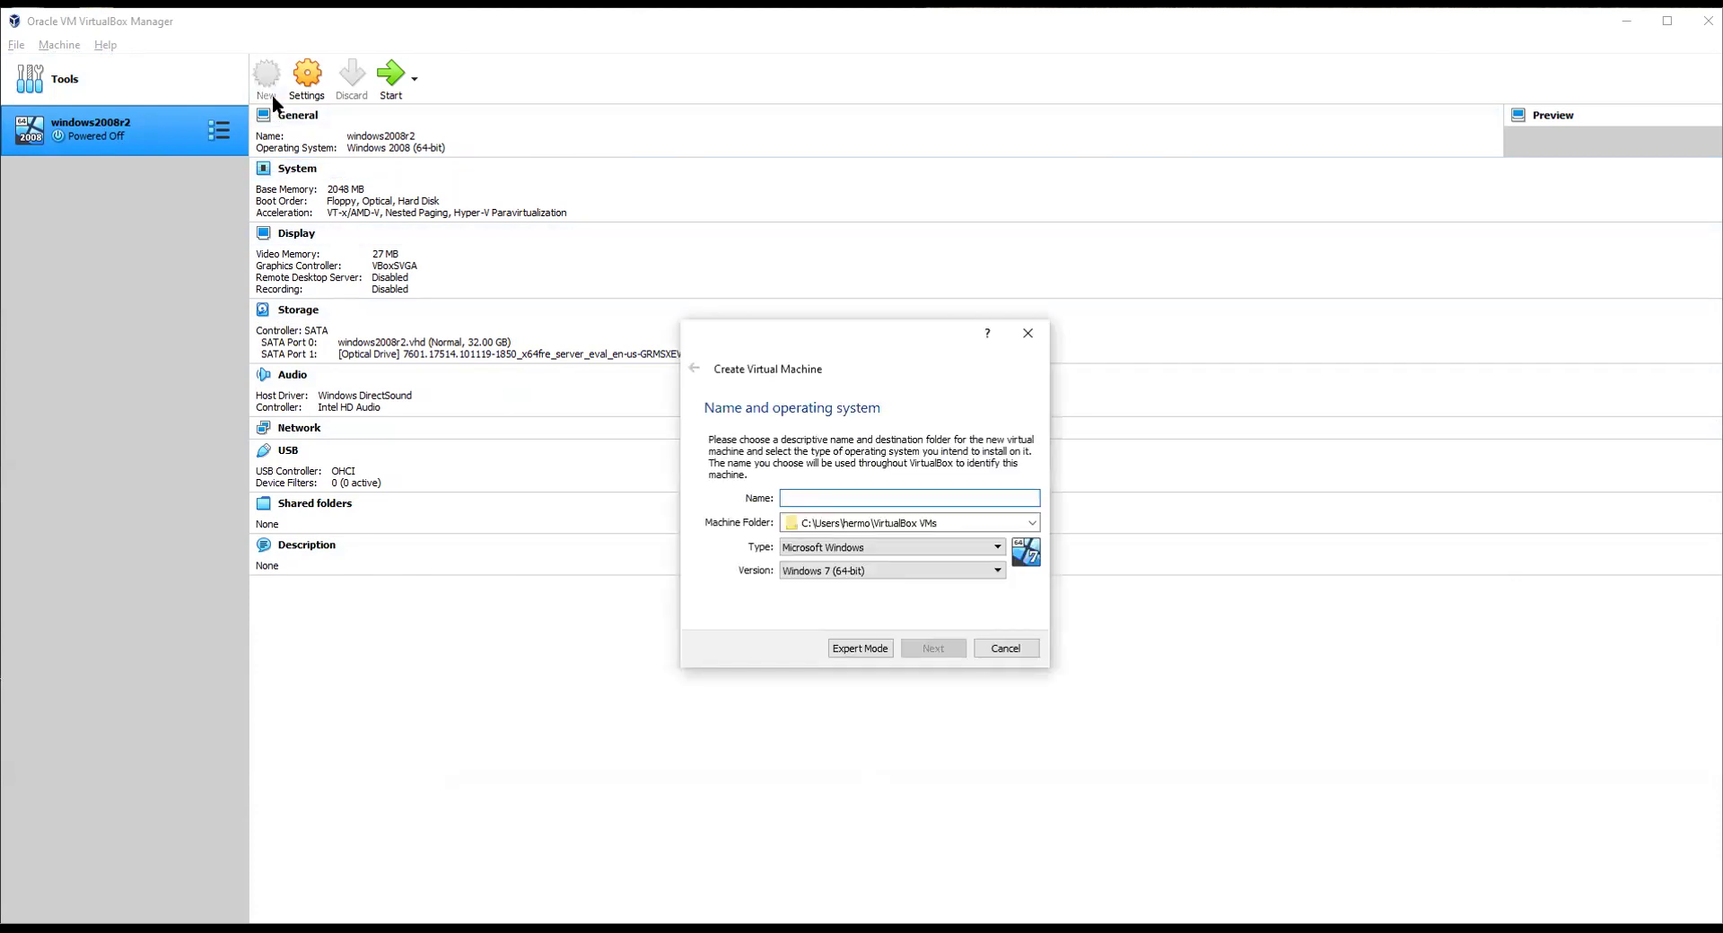
pyautogui.write('win7')
pyautogui.click(914, 651)
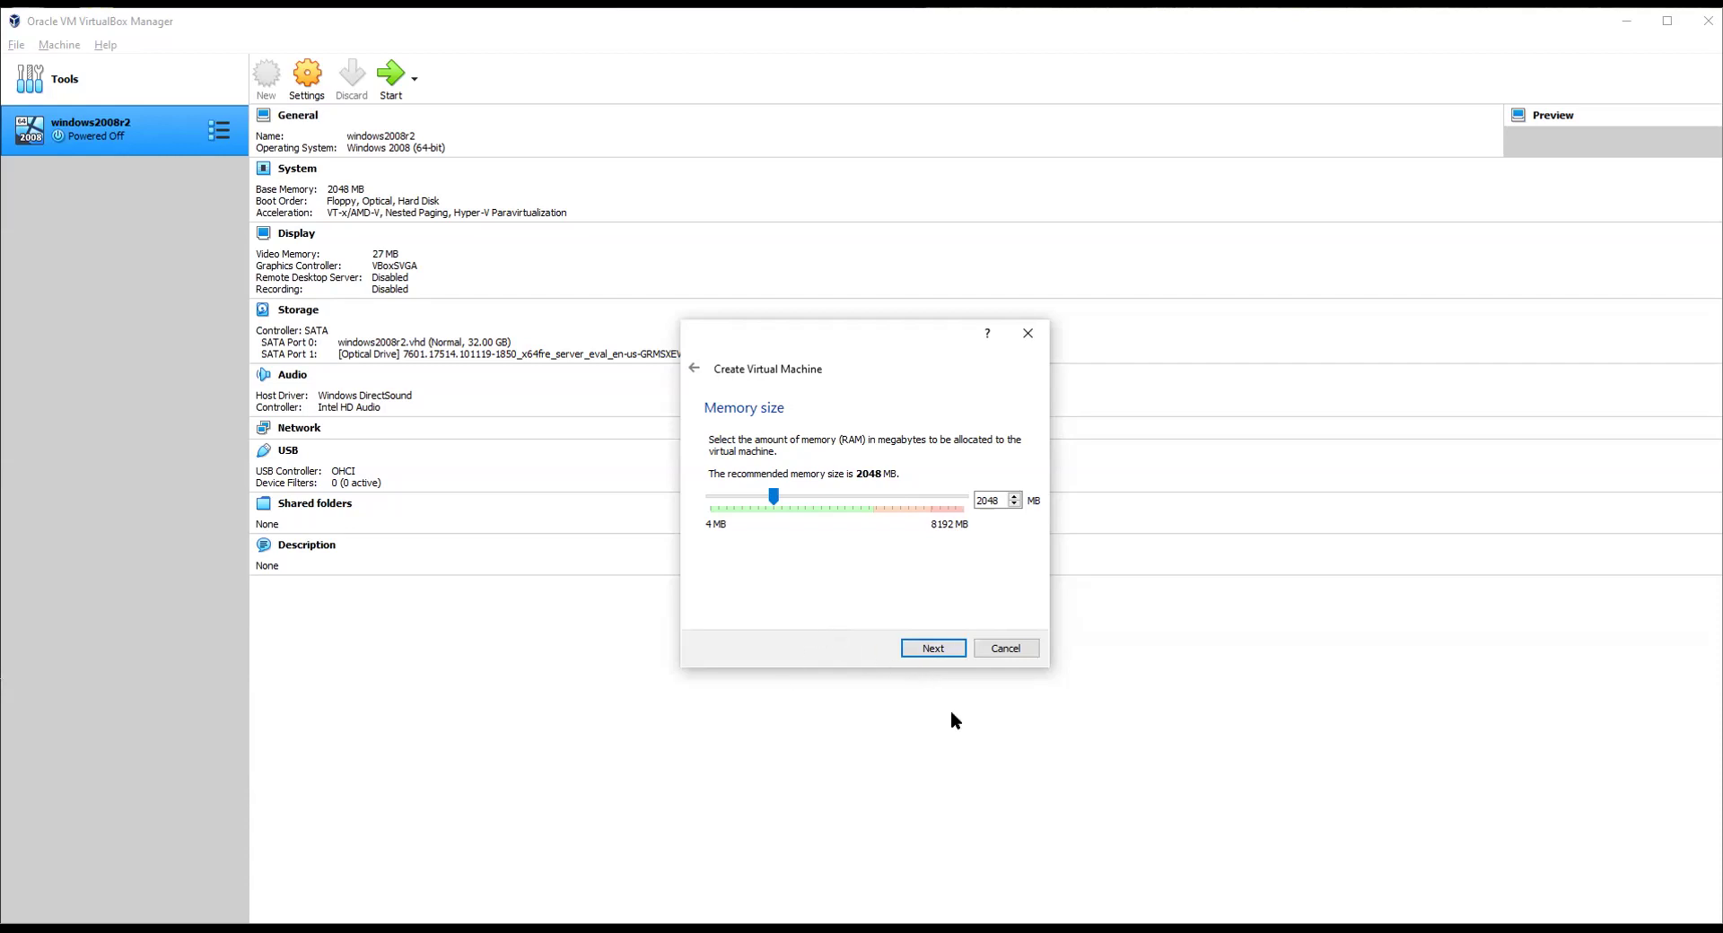
pyautogui.click(931, 647)
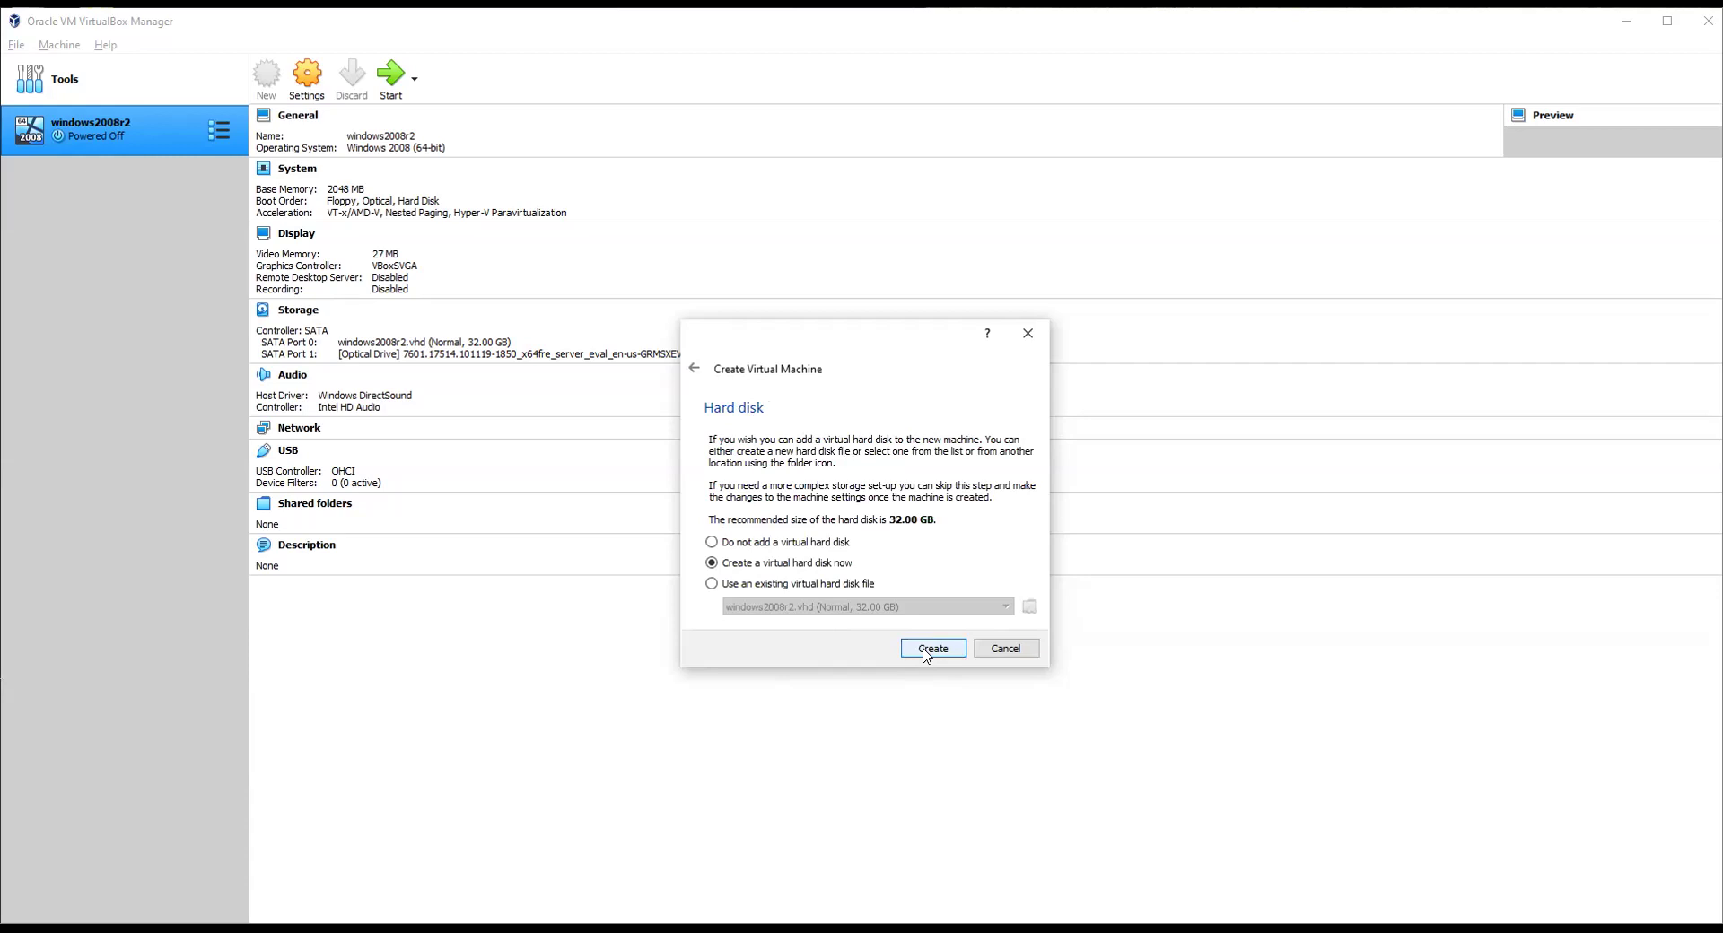
# Step: Give win7 a new 32.00 GB VHD hard disk, win7.vhd, then start the machine
pyautogui.click(926, 650)
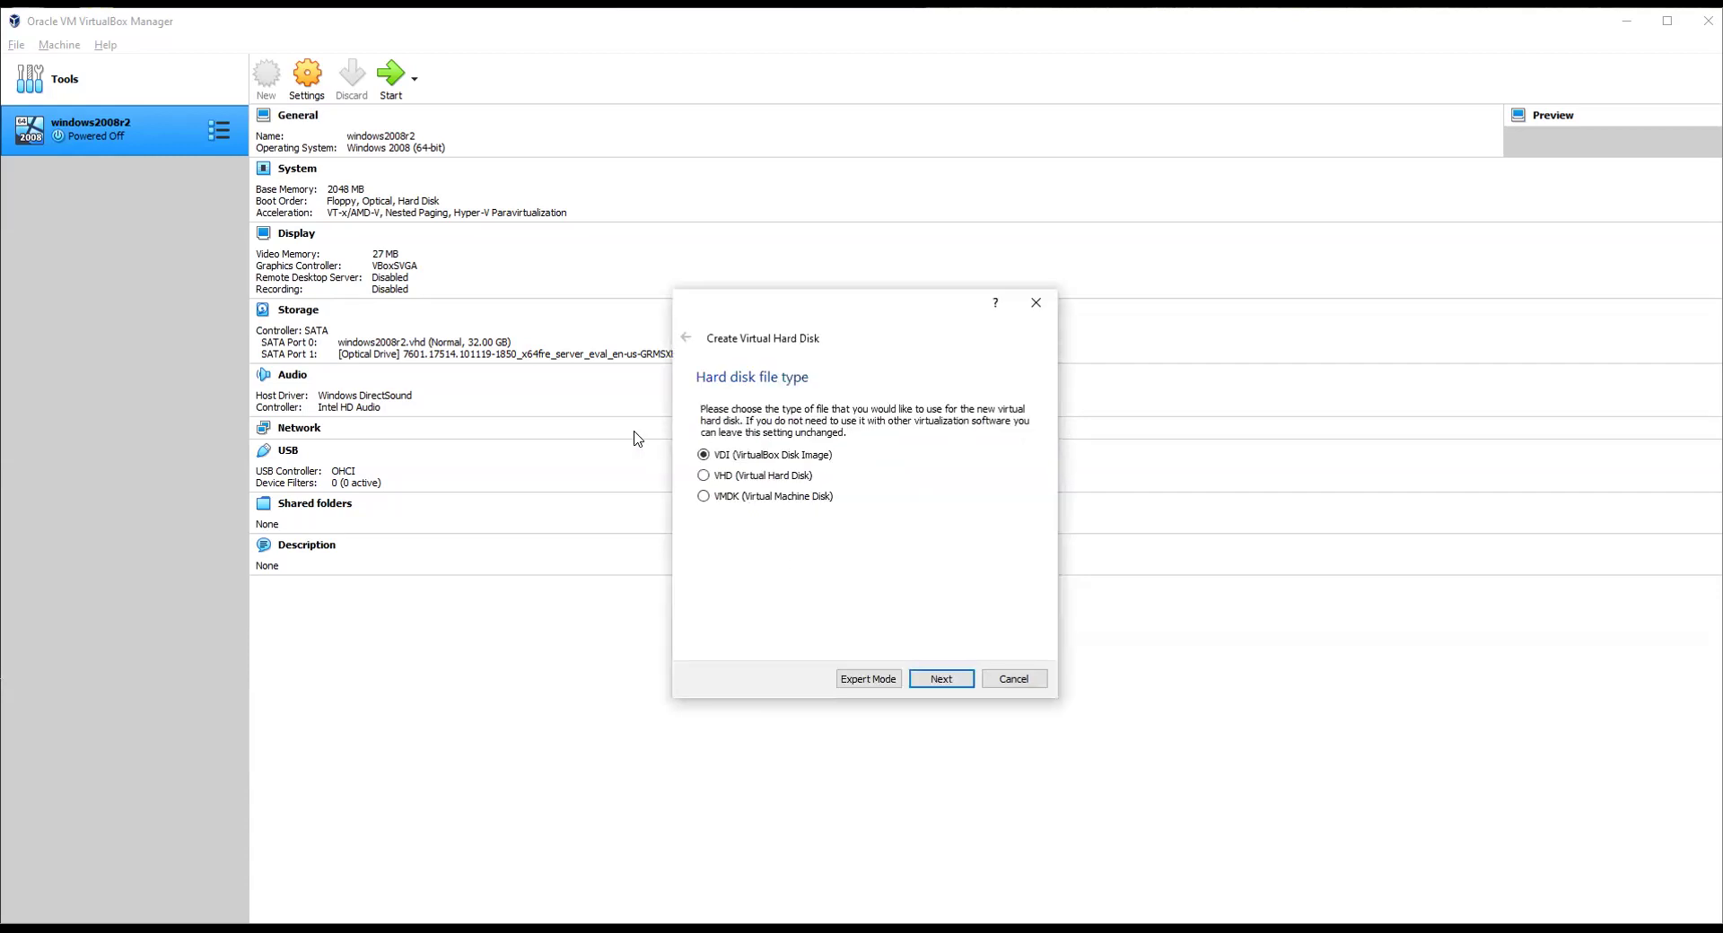
pyautogui.click(703, 477)
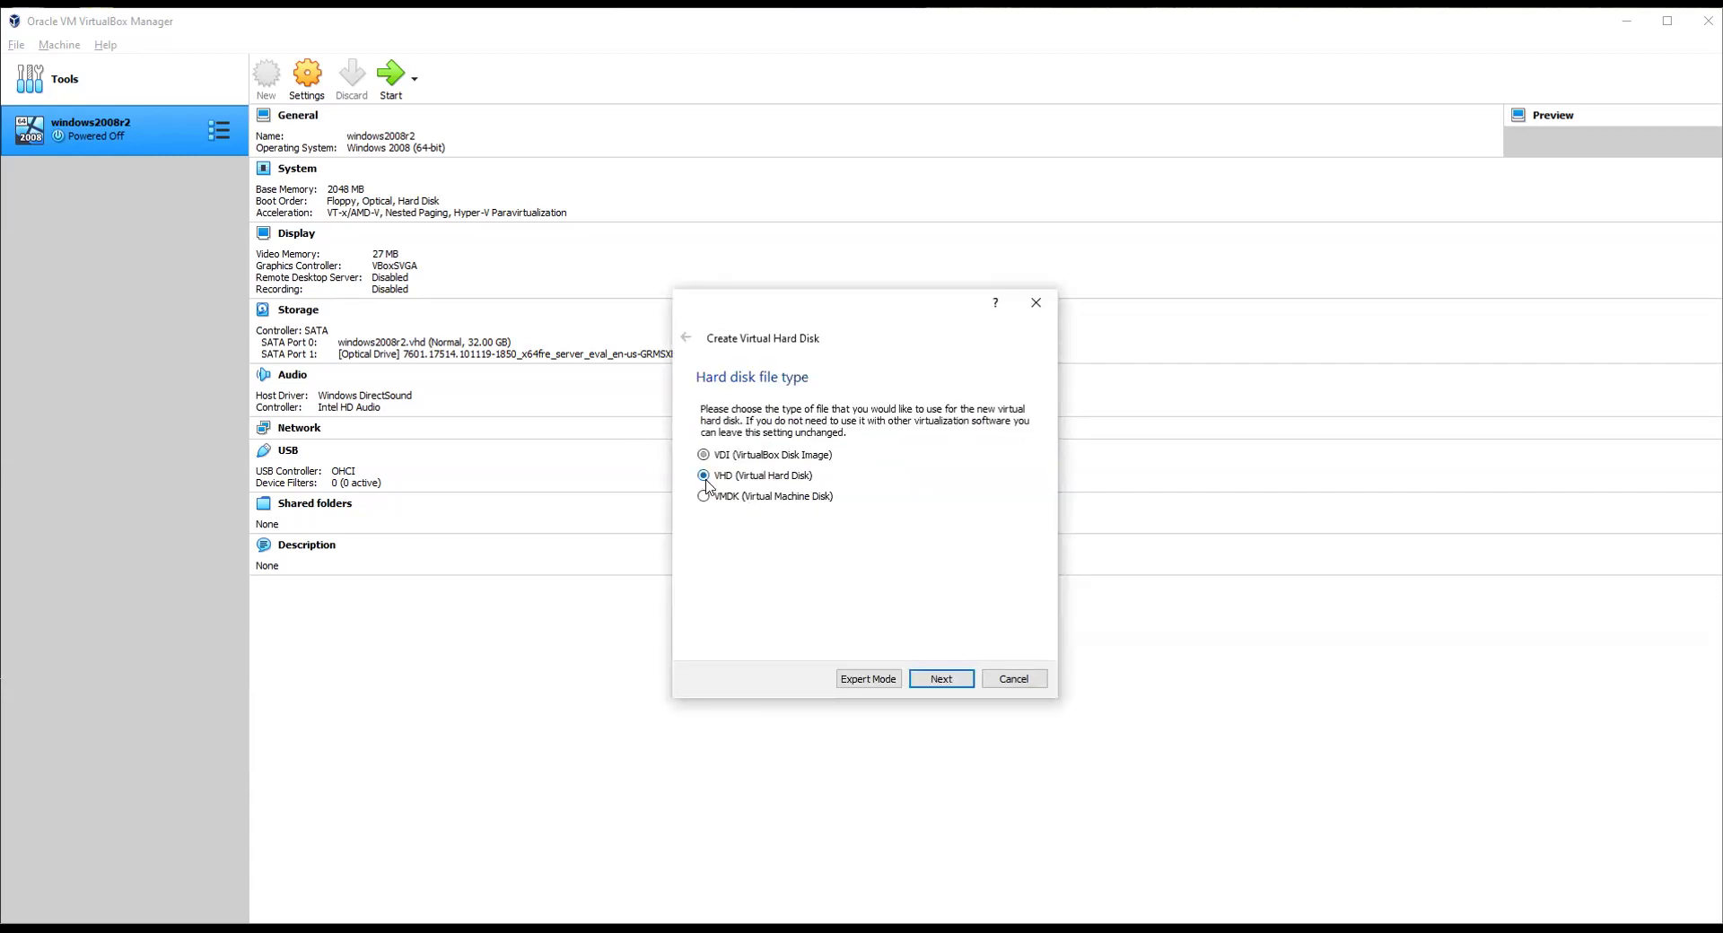
pyautogui.click(930, 681)
pyautogui.click(930, 680)
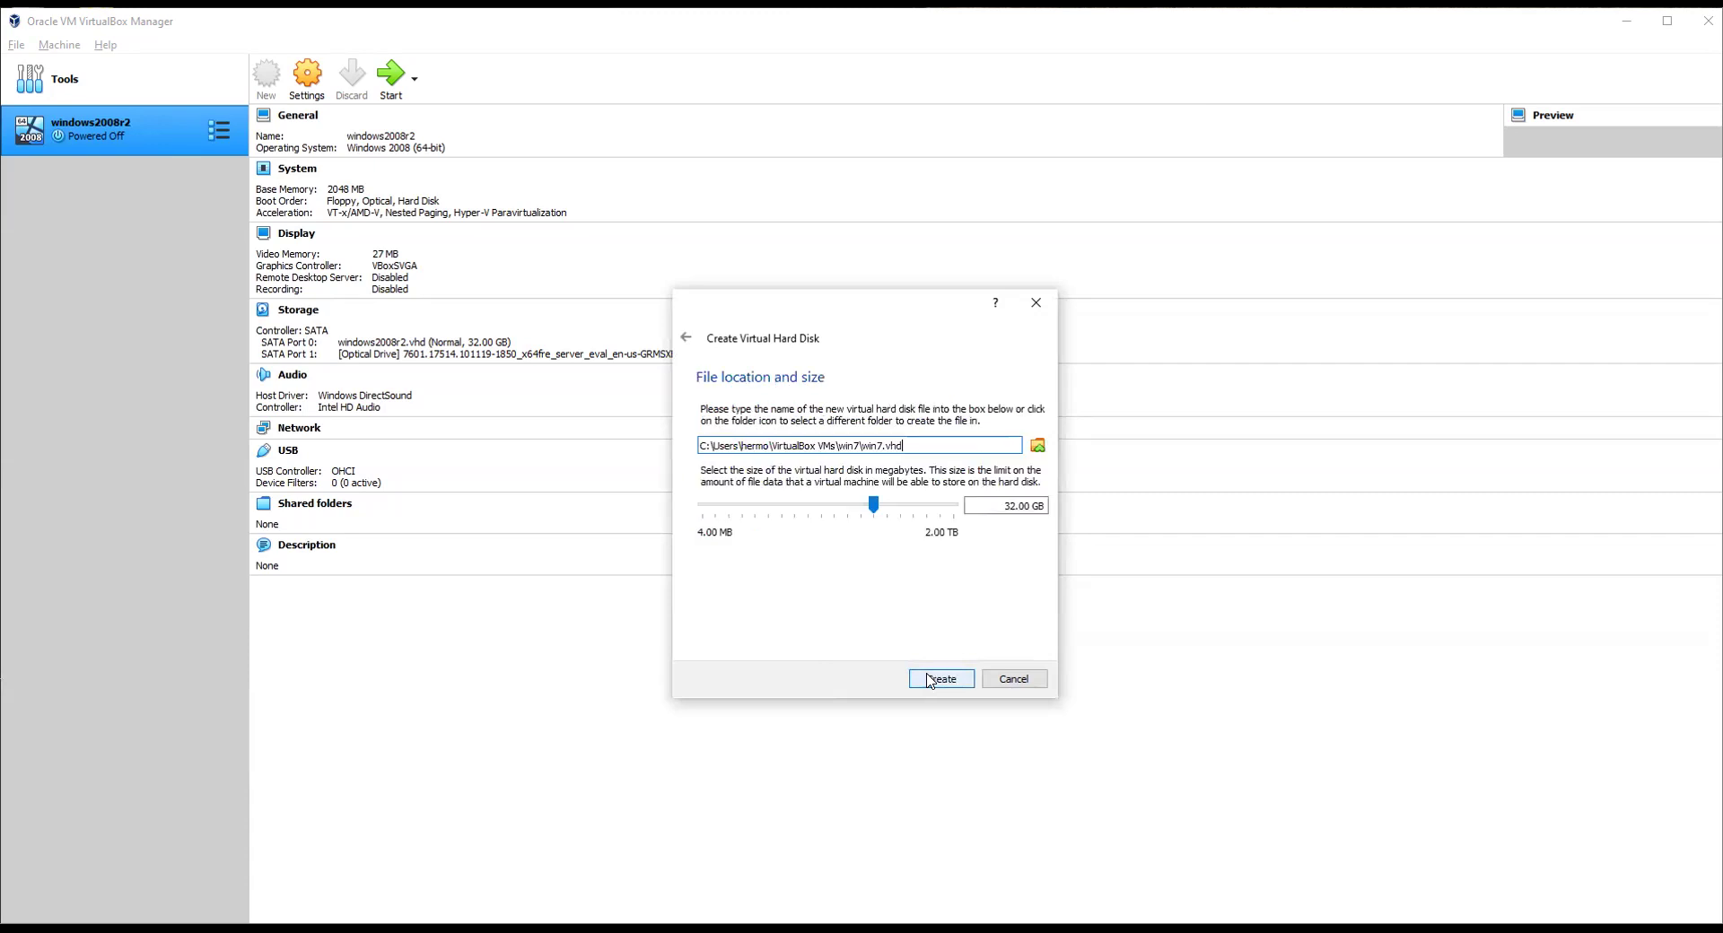
pyautogui.click(945, 681)
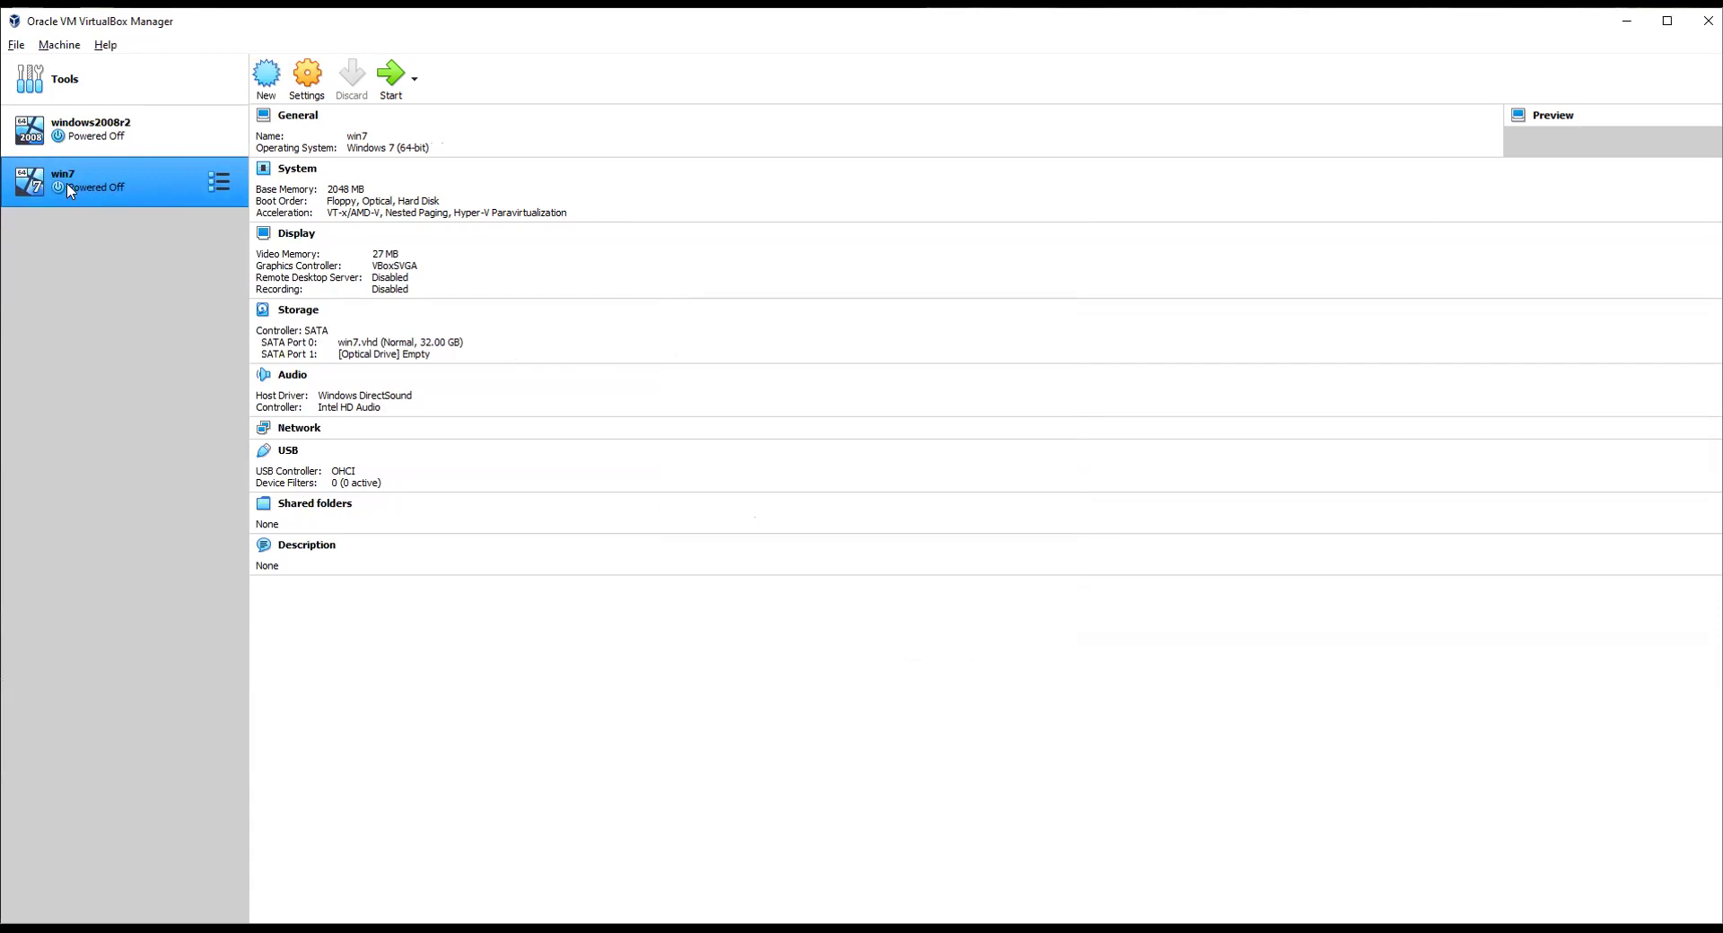
pyautogui.click(391, 75)
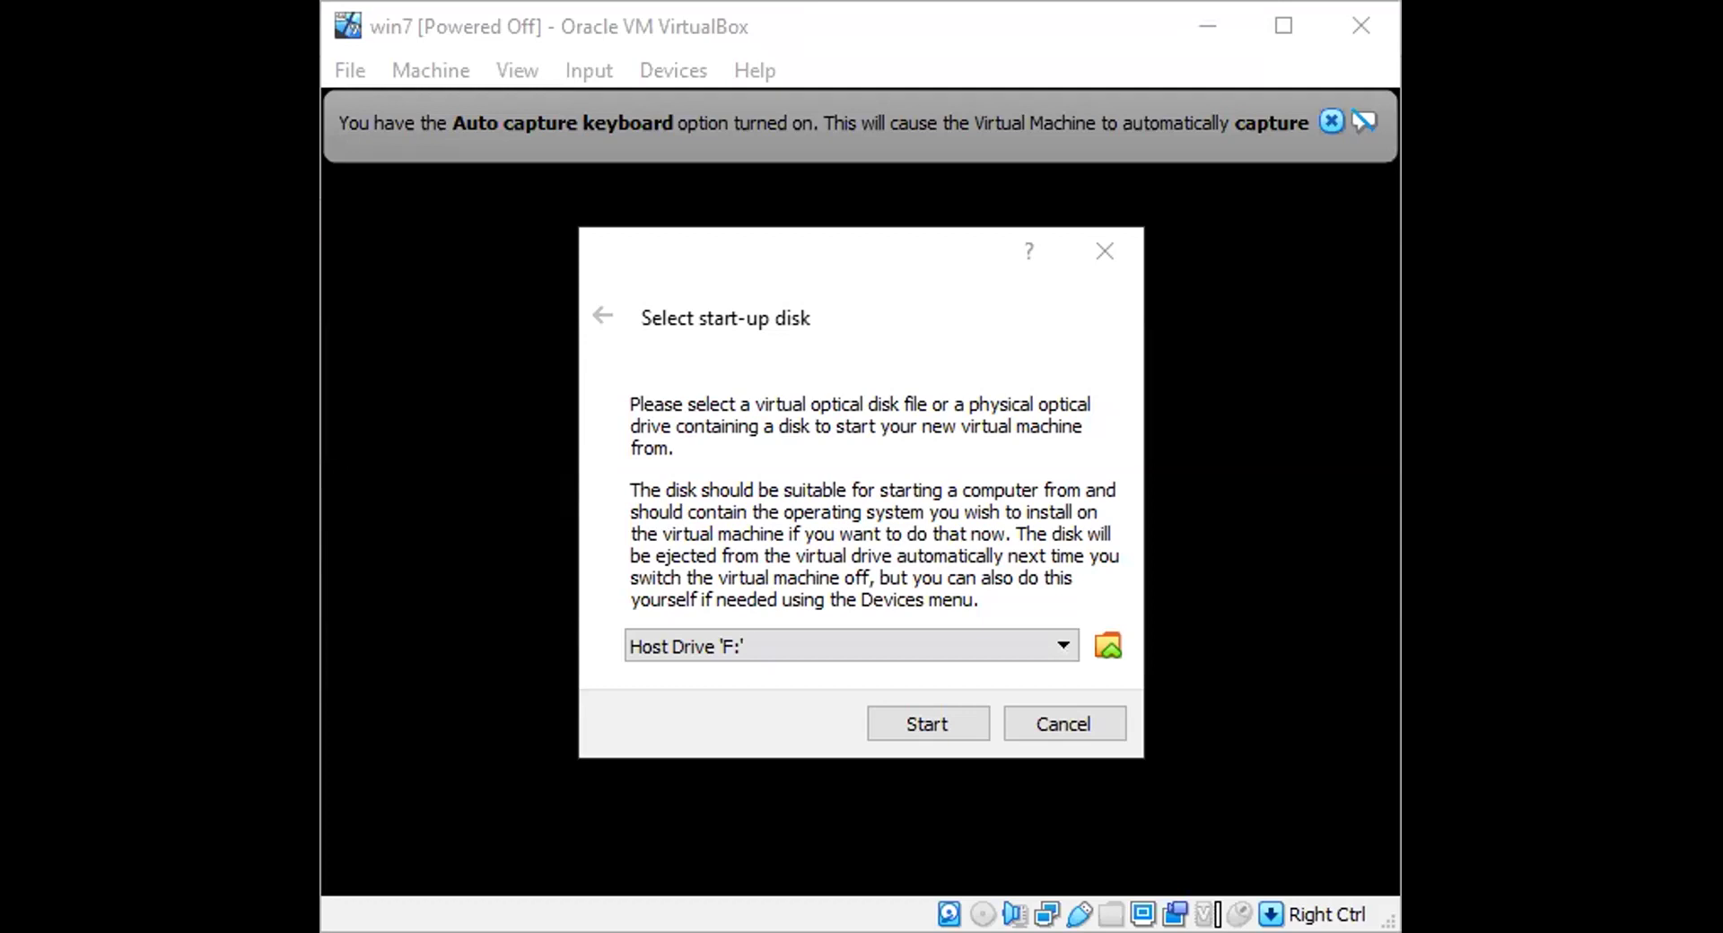
# Step: Boot win7 from the en_windows_7_AIO_sp1_x64_x86_dvd.ISO image and maximize the VM window
pyautogui.click(817, 637)
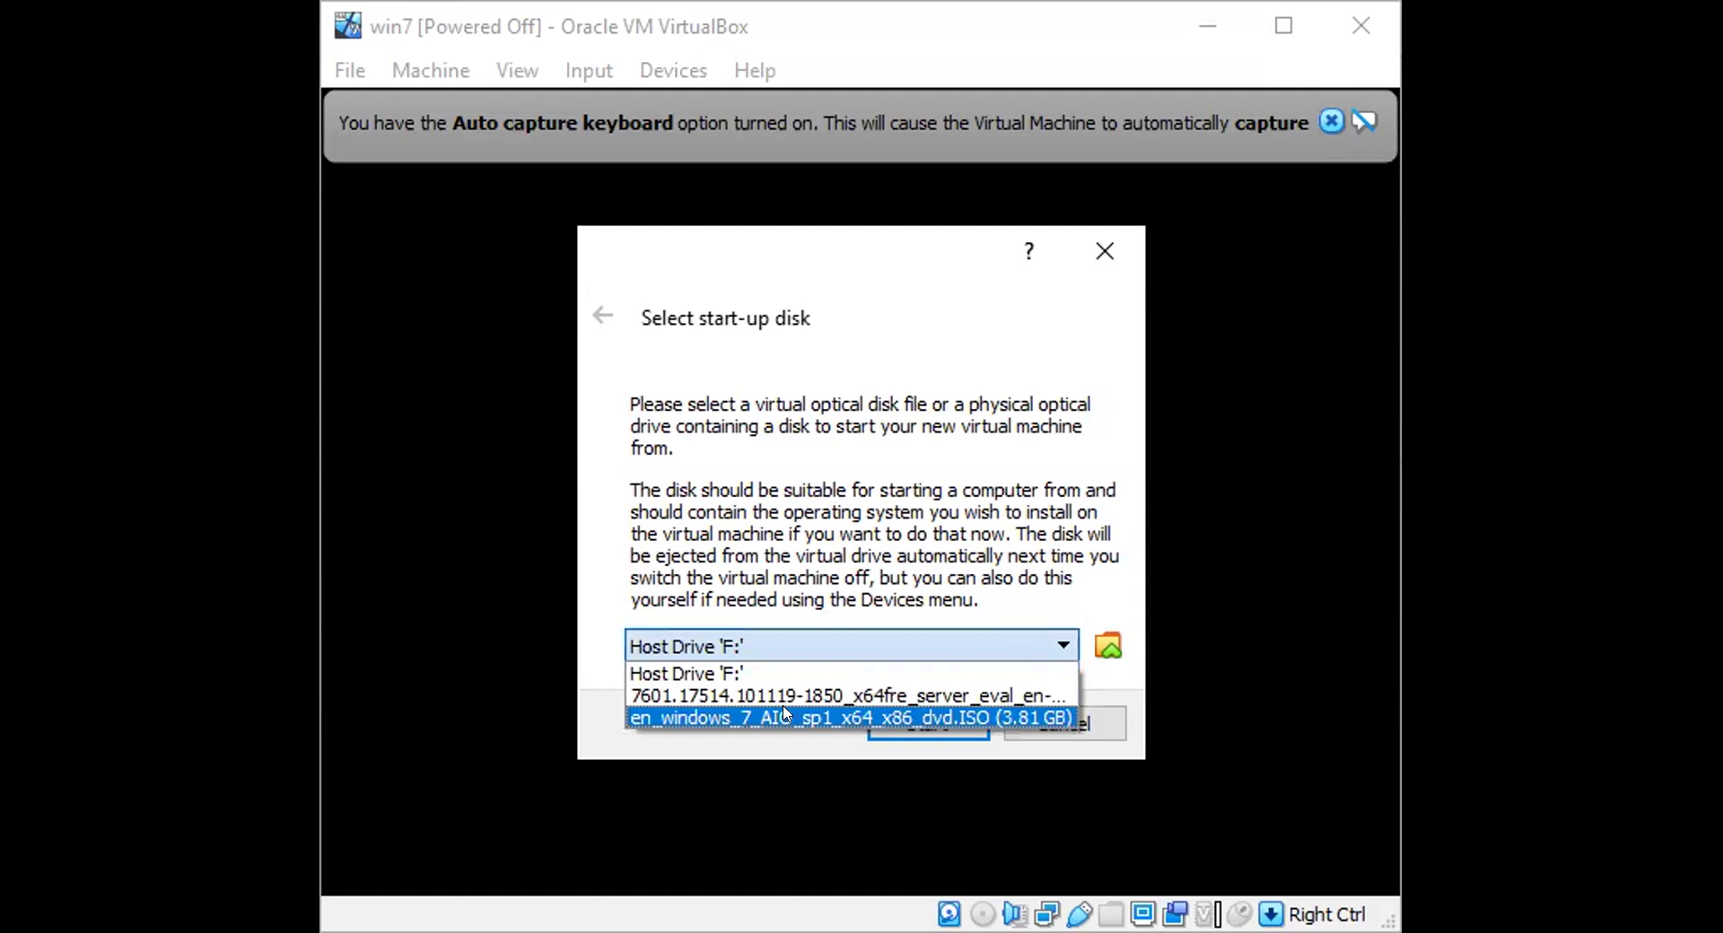
pyautogui.click(783, 716)
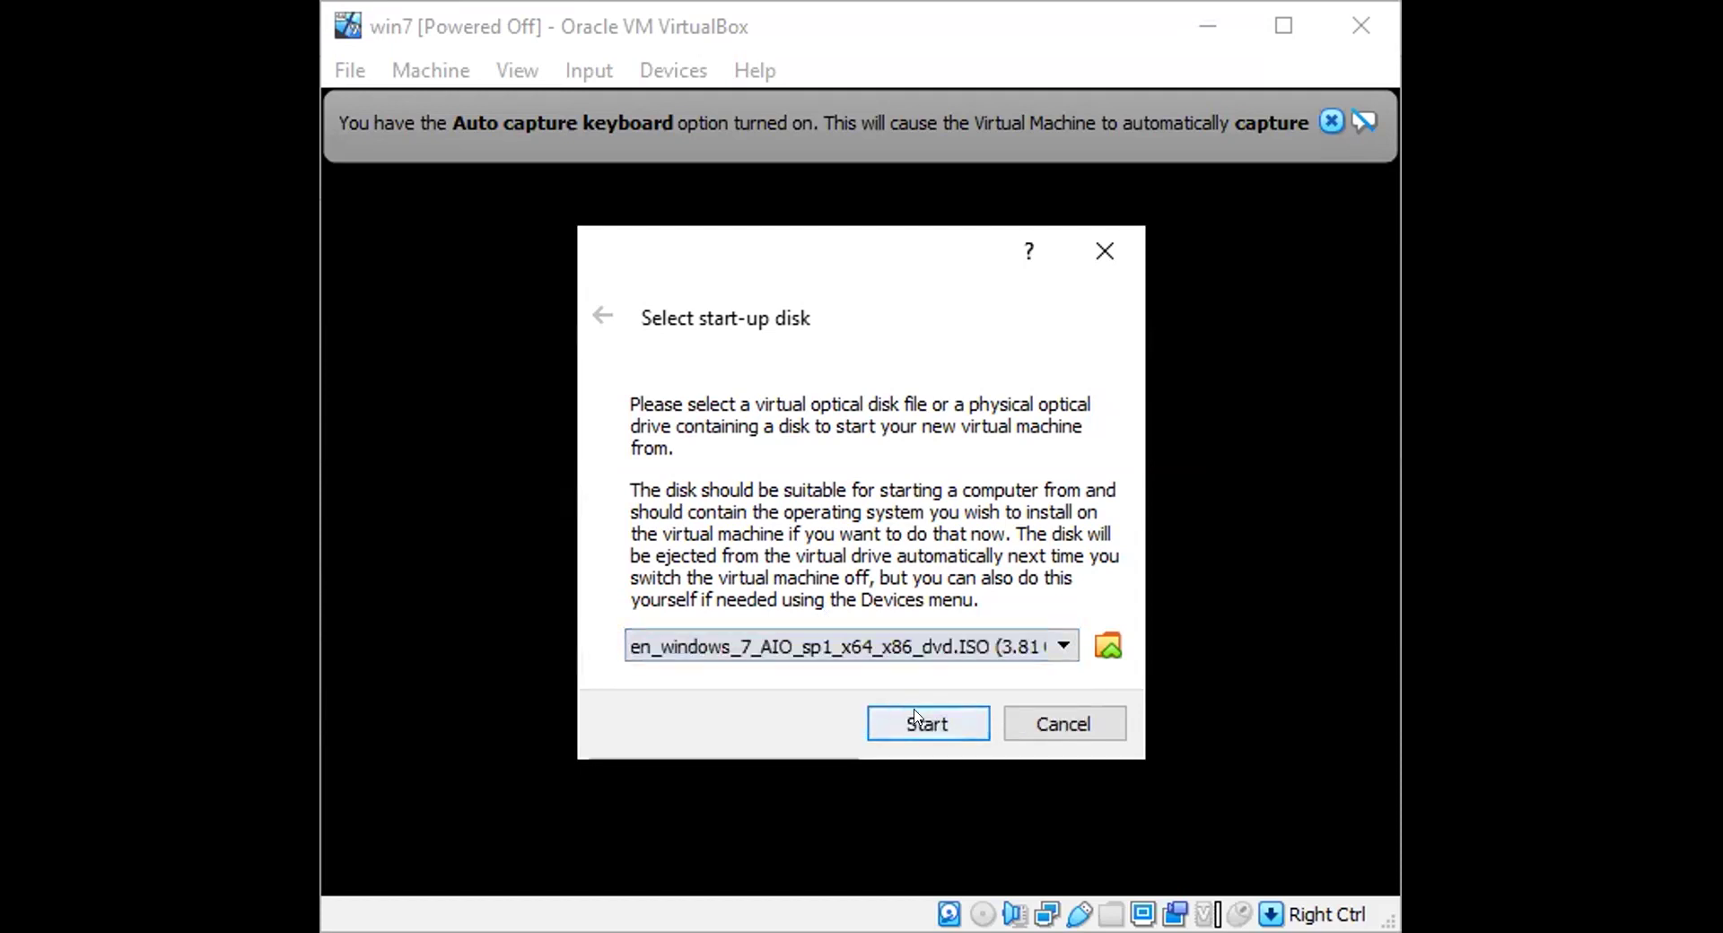
pyautogui.click(924, 722)
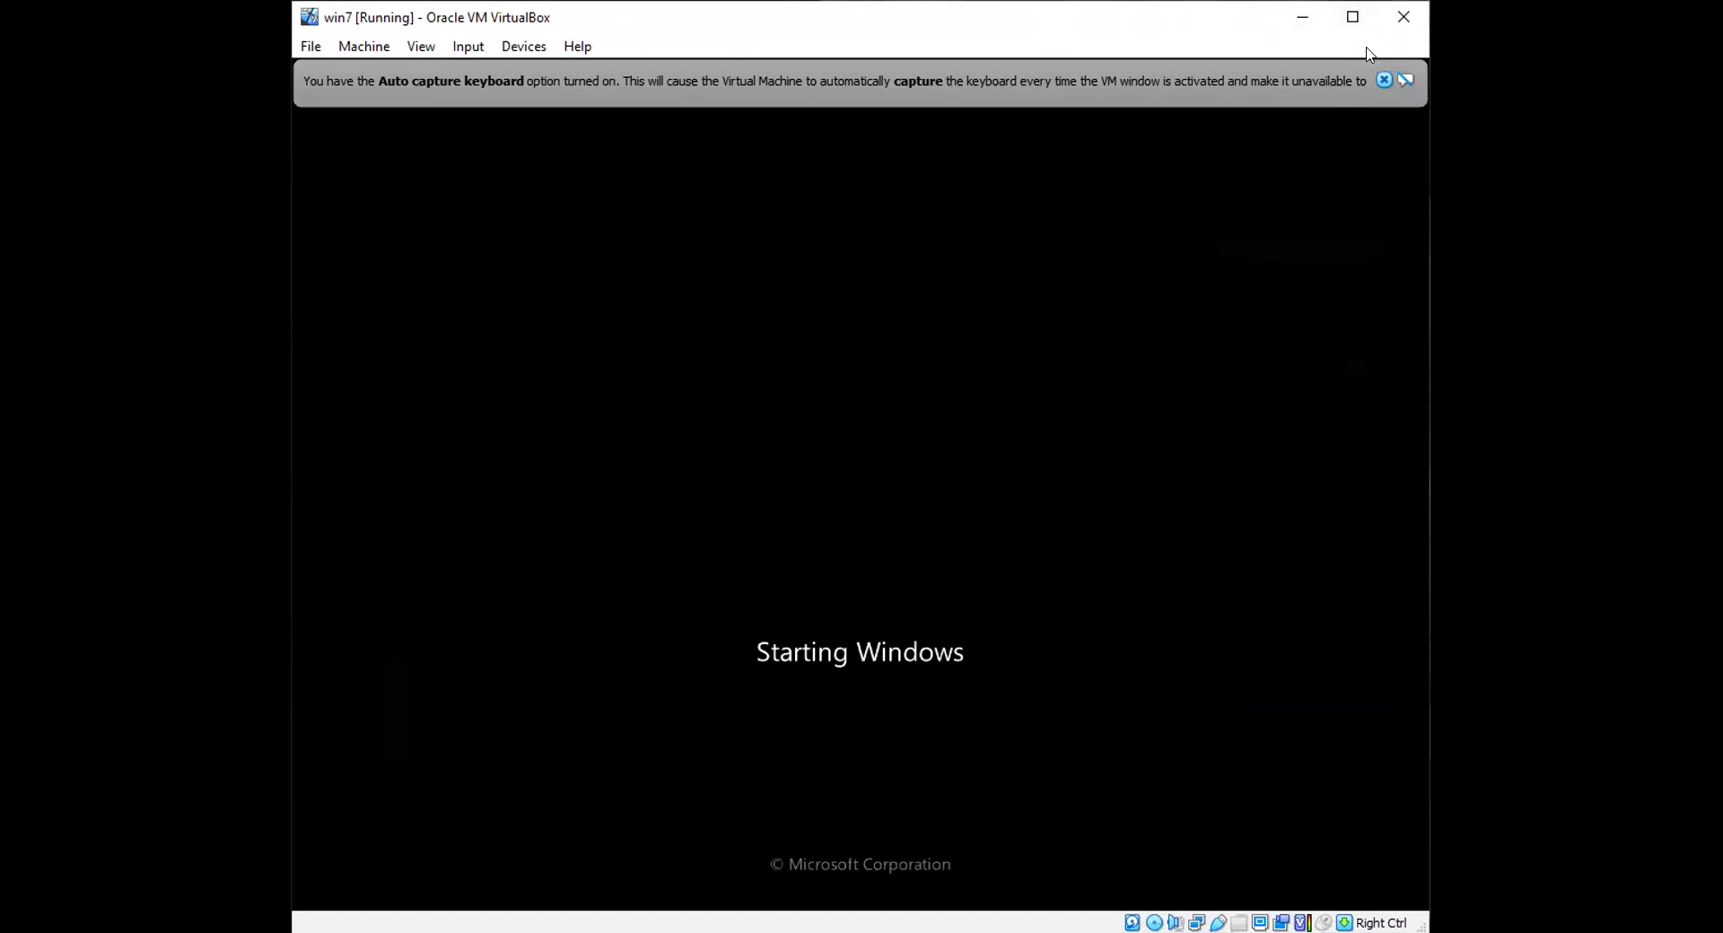
pyautogui.click(1384, 80)
pyautogui.click(1352, 16)
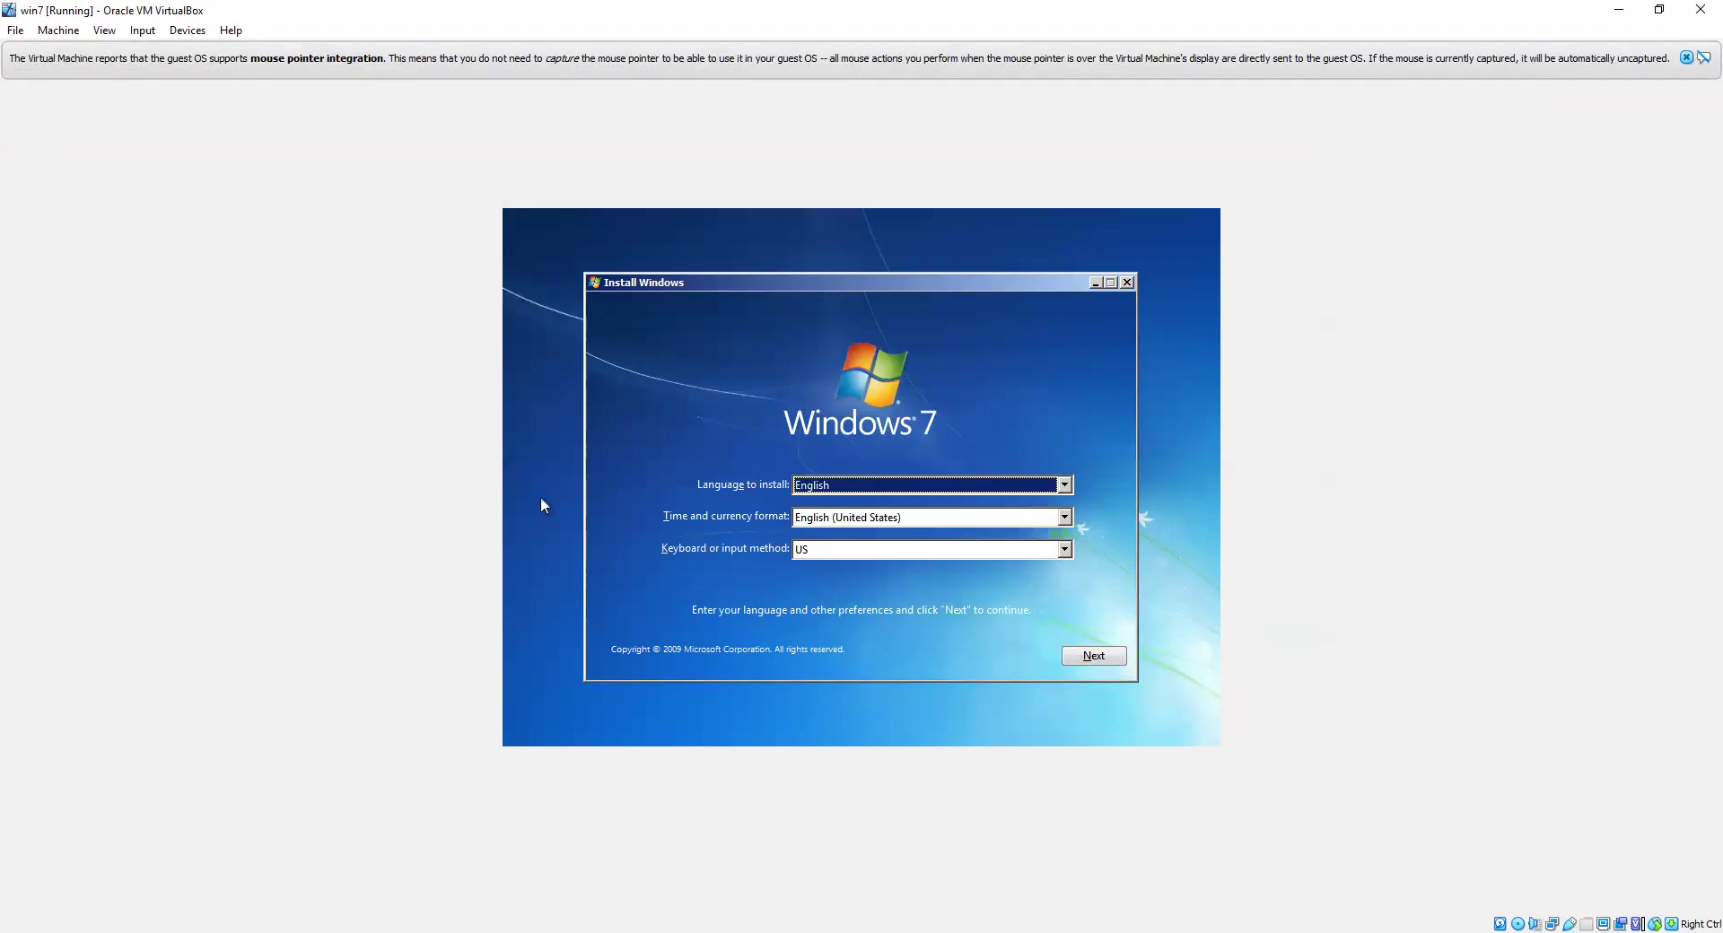
# Step: Keep the default language, start the install, choose Windows 7 Ultimate x64 and accept the license
pyautogui.click(1108, 656)
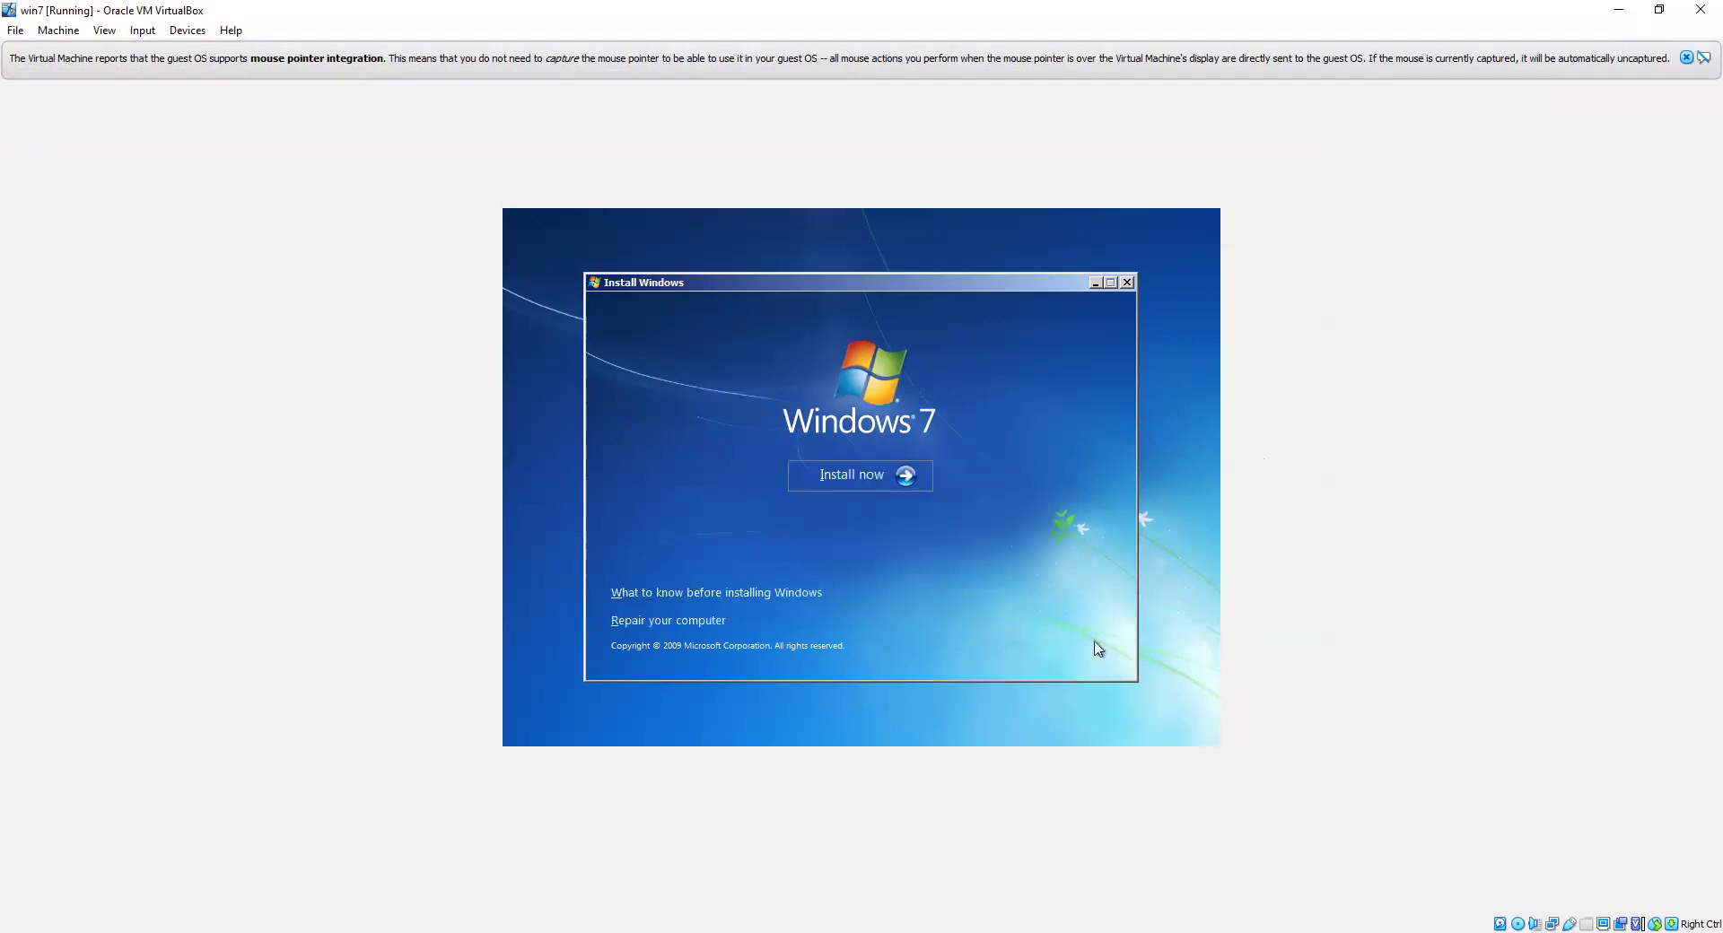
pyautogui.click(834, 481)
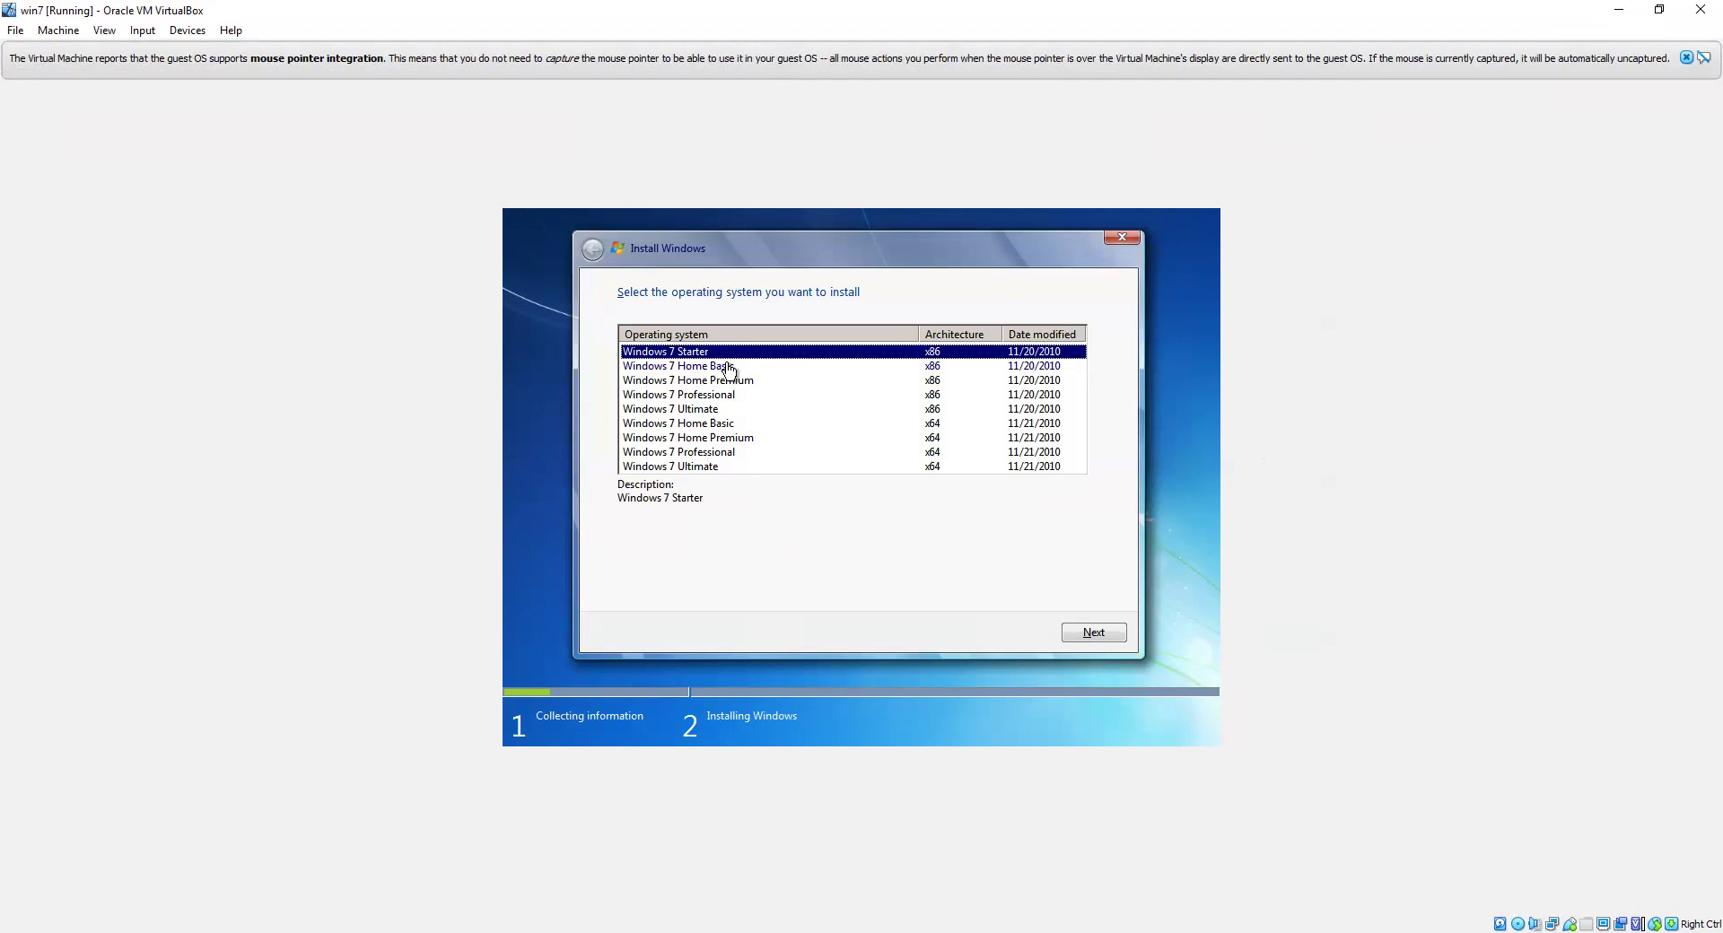
pyautogui.click(700, 466)
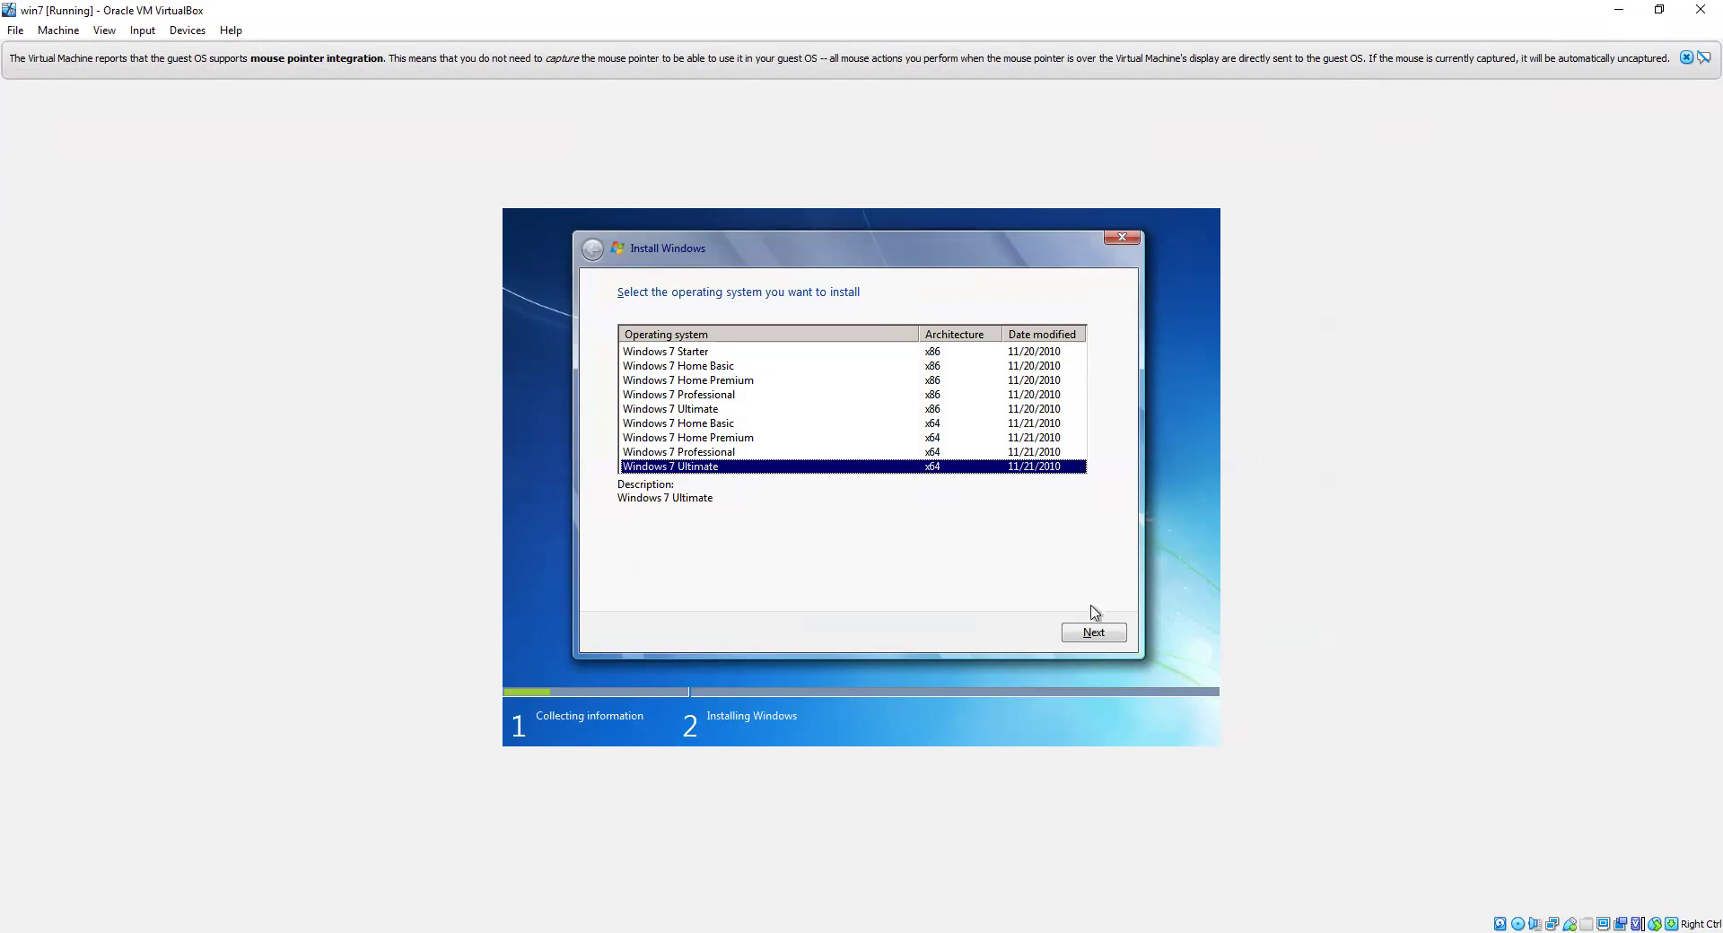
pyautogui.click(1093, 632)
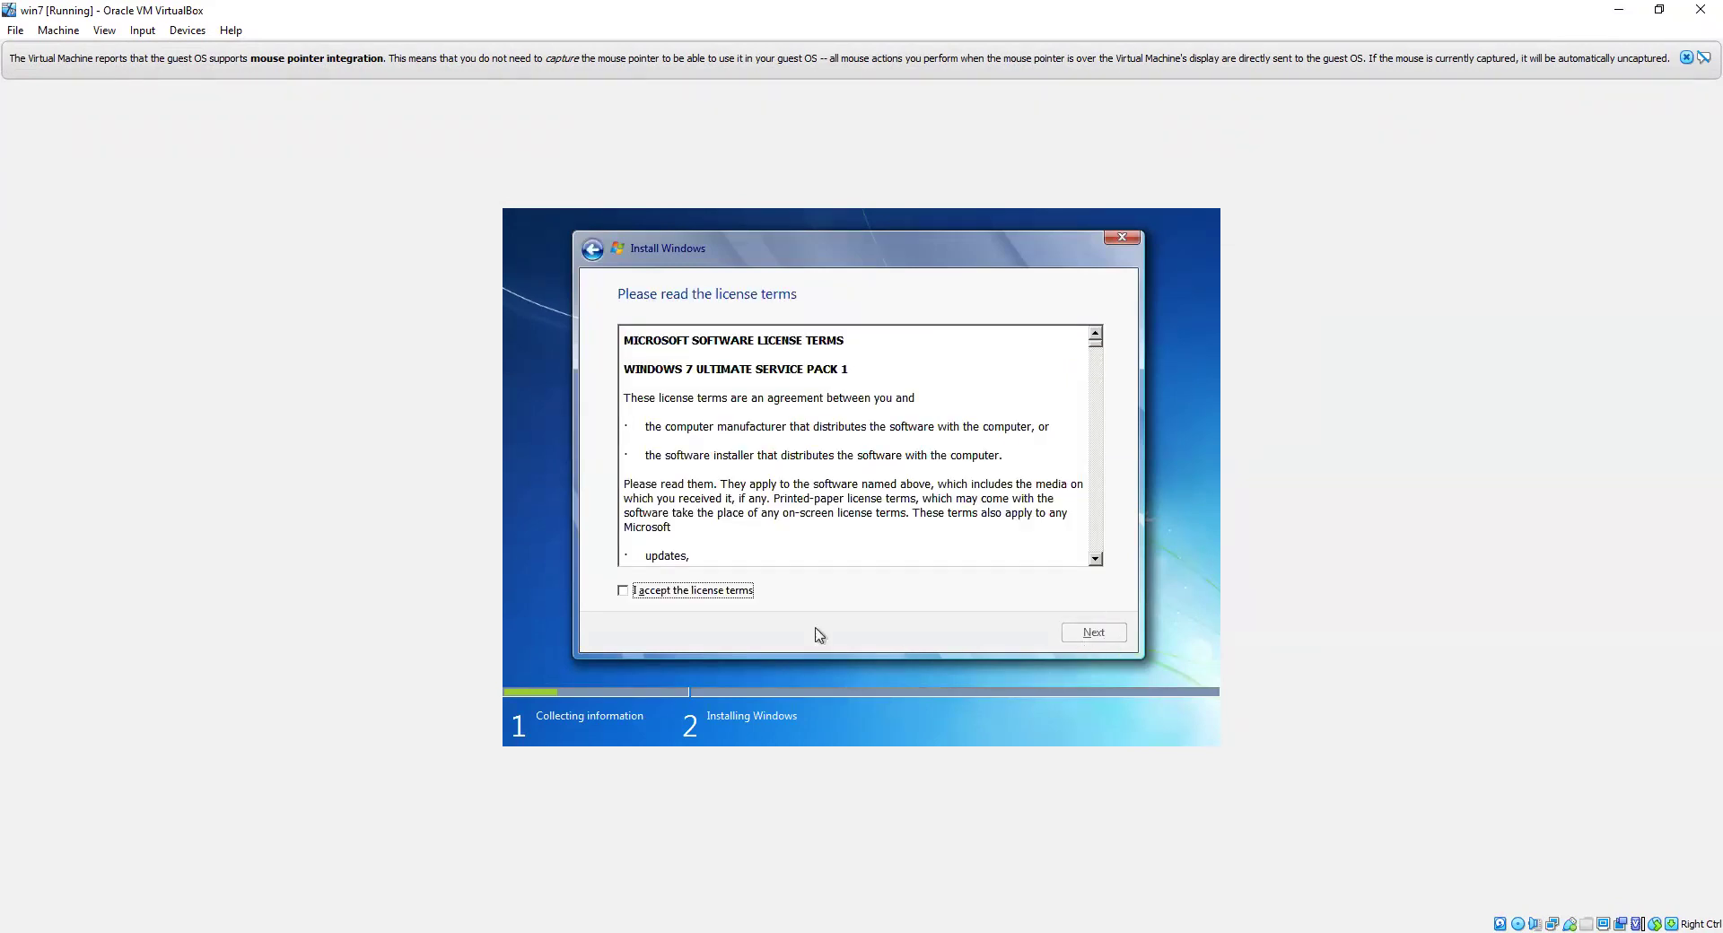
pyautogui.click(622, 594)
pyautogui.click(1072, 633)
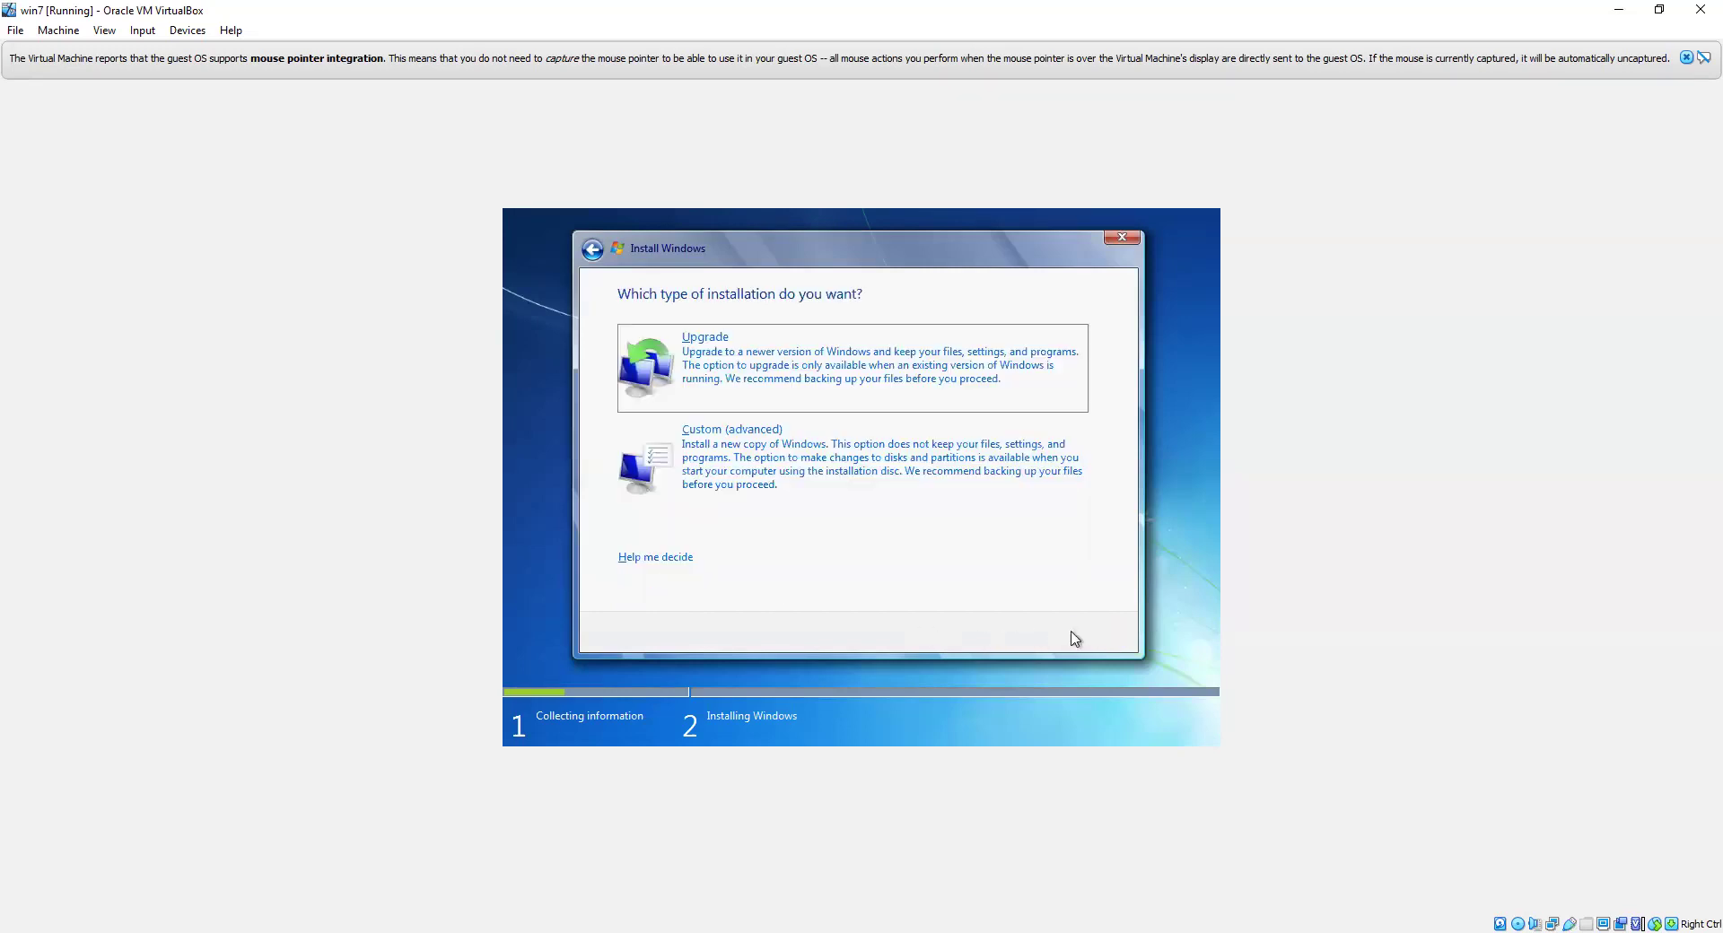
# Step: Choose a Custom install and create a 32768 MB partition, allowing the extra system partition
pyautogui.click(803, 487)
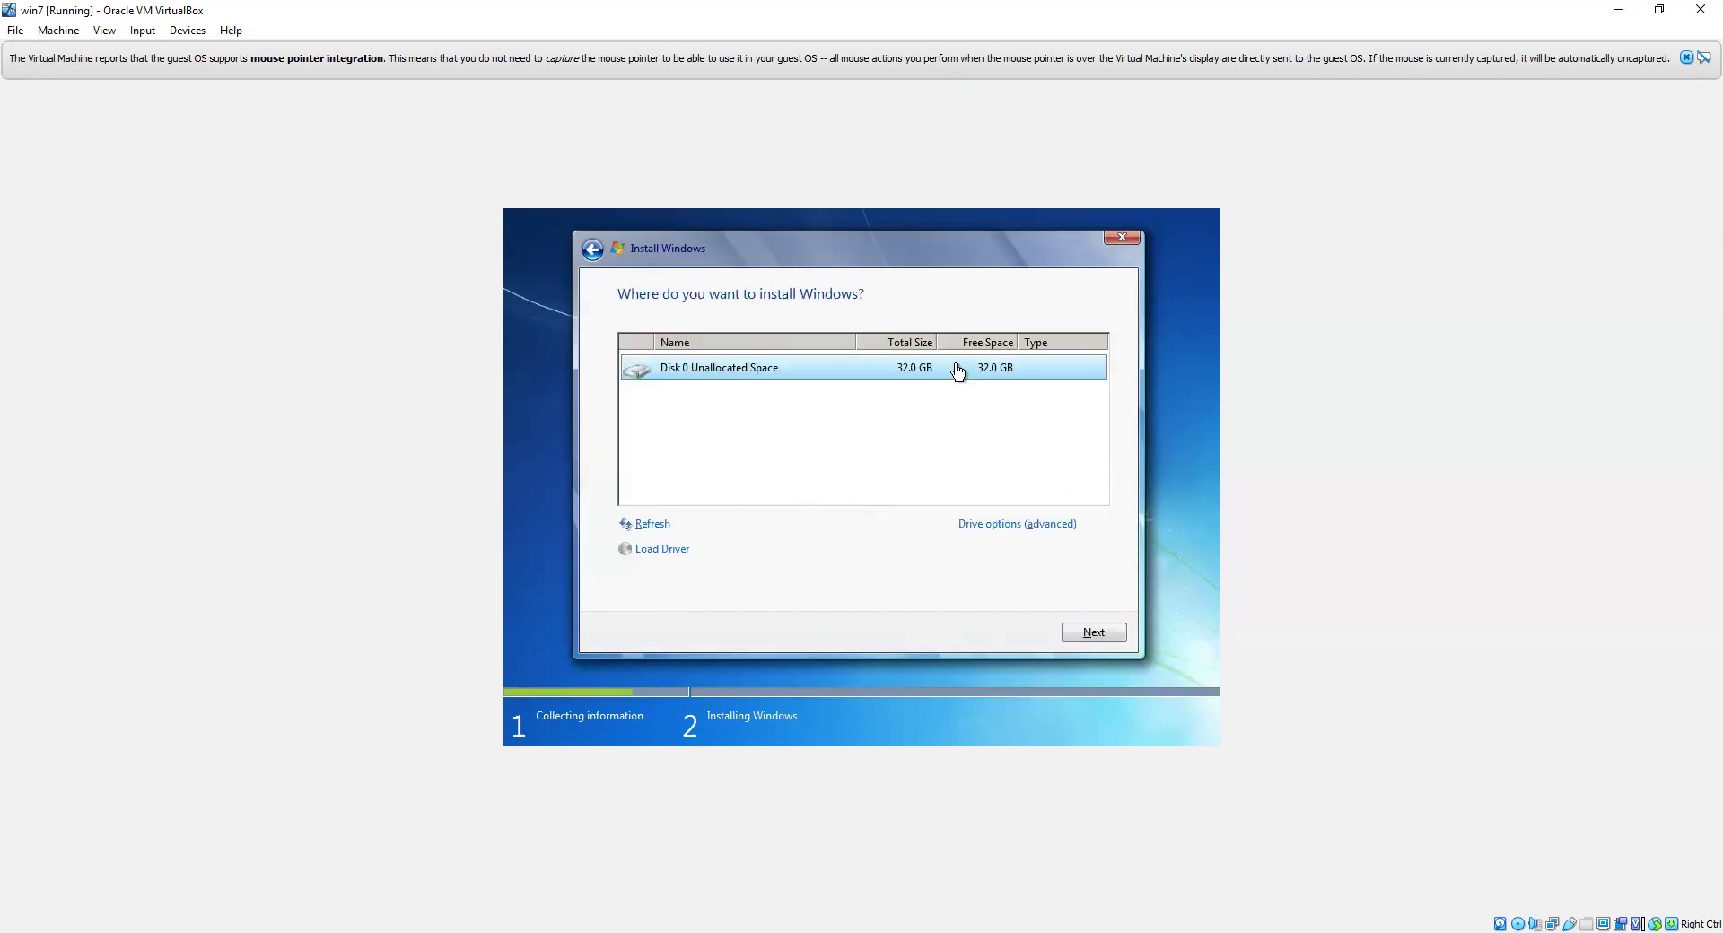
pyautogui.click(1017, 527)
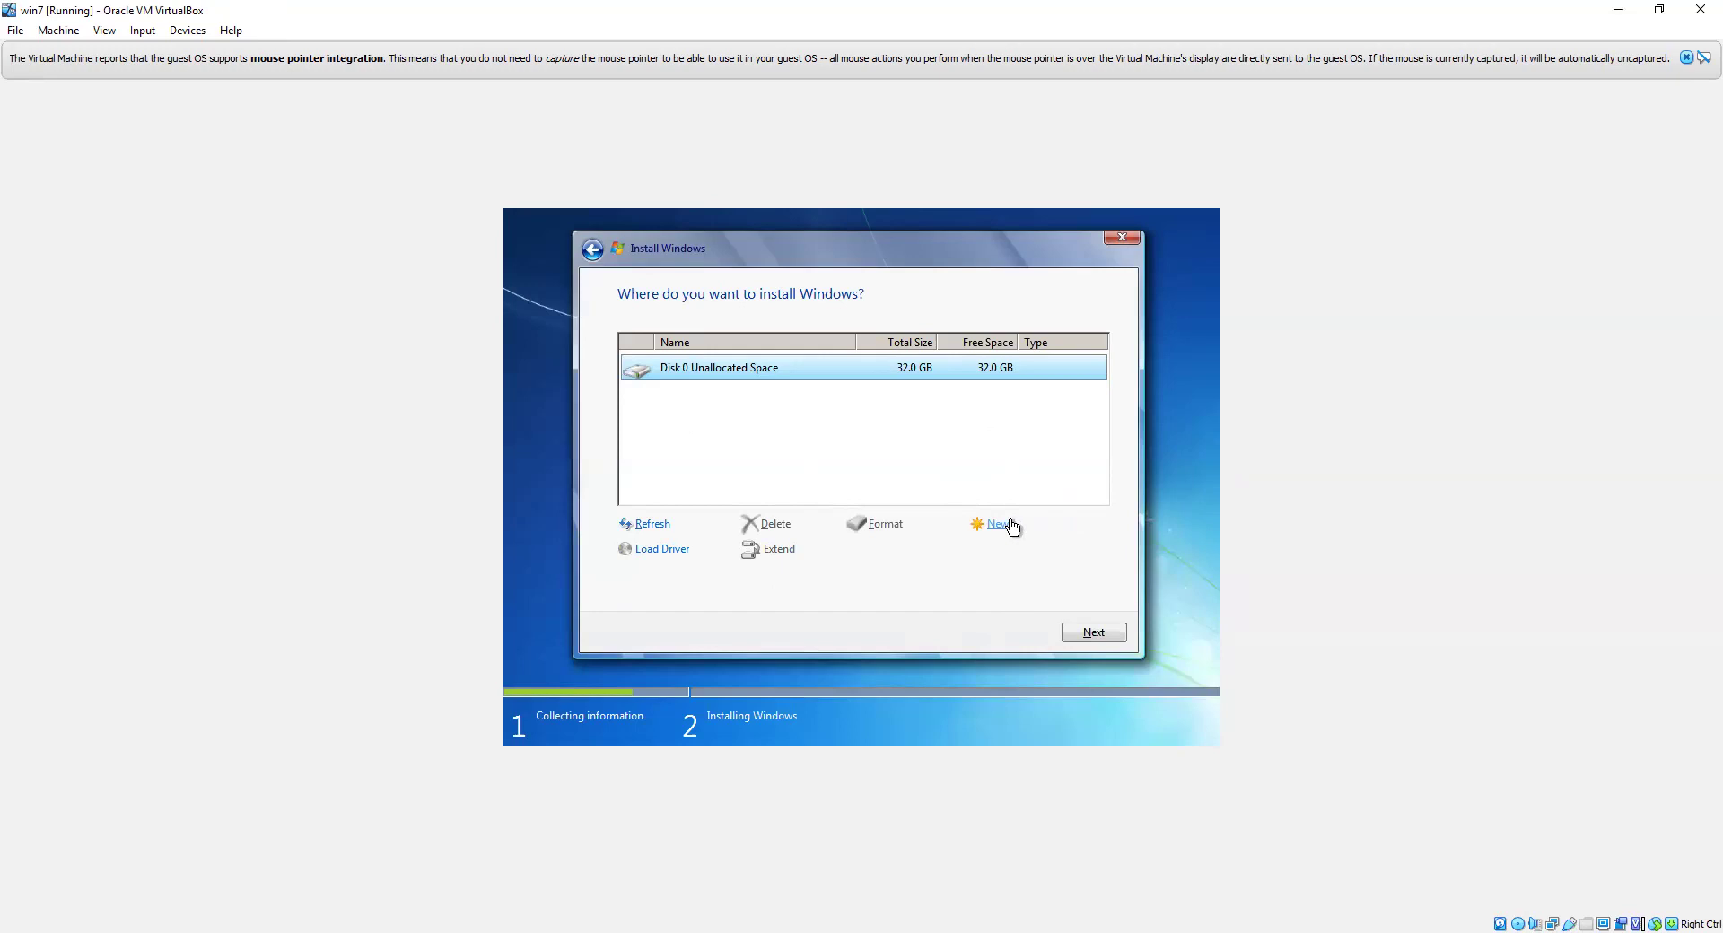
pyautogui.click(1010, 525)
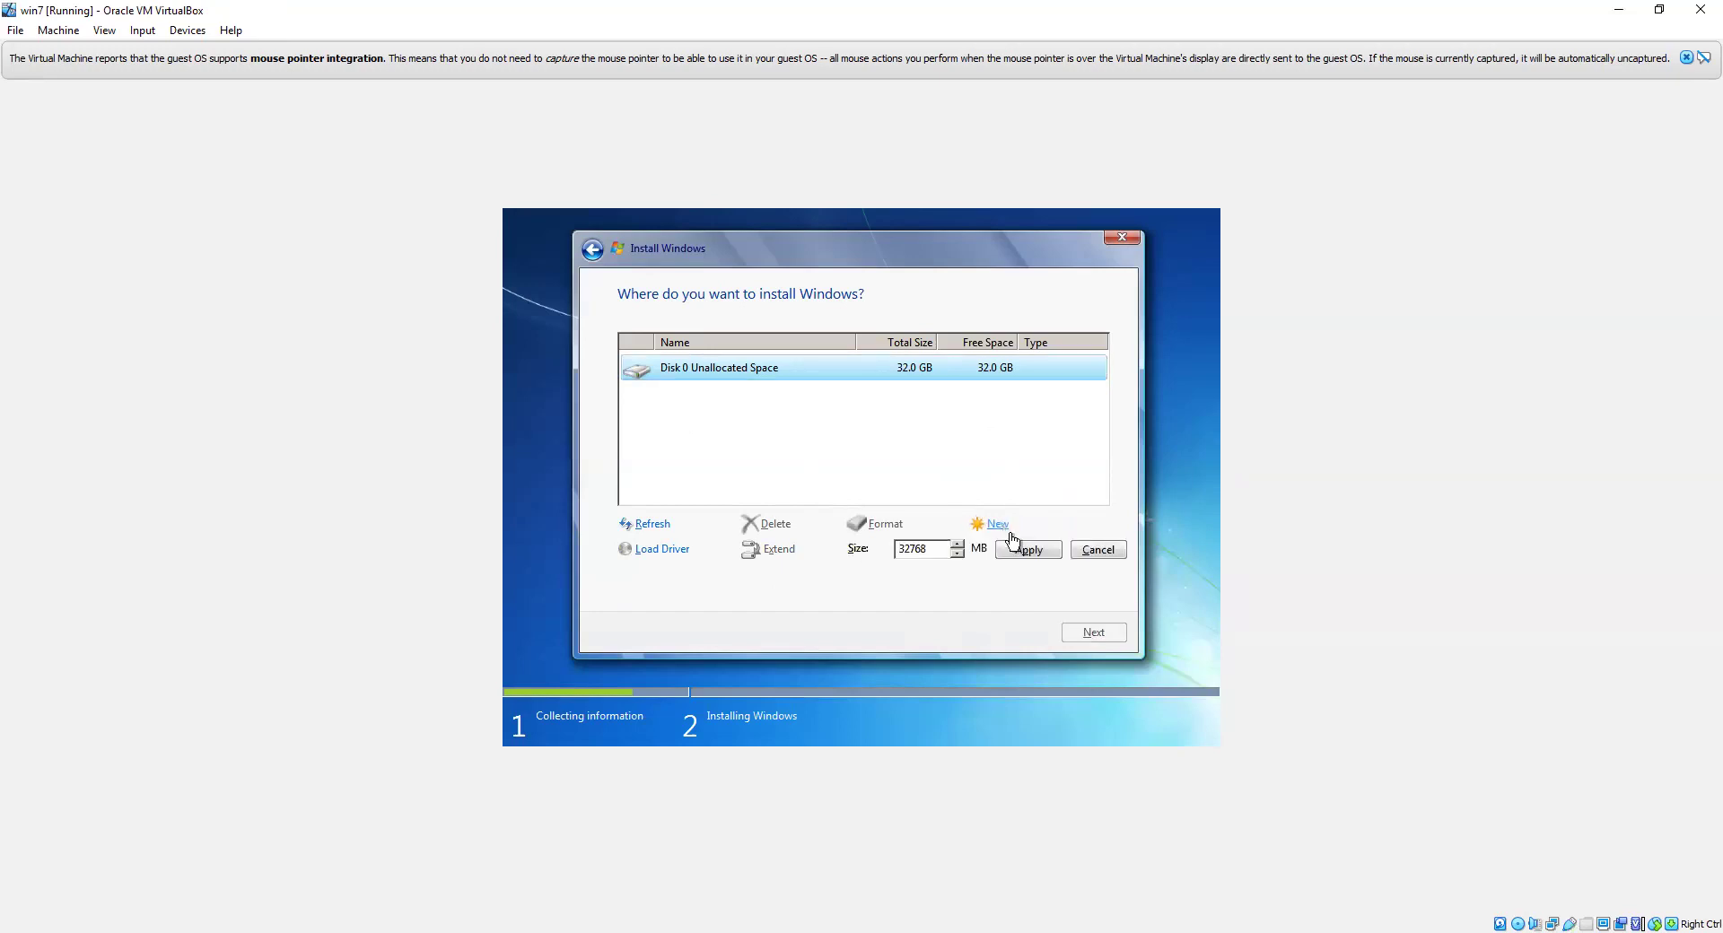
pyautogui.click(1022, 547)
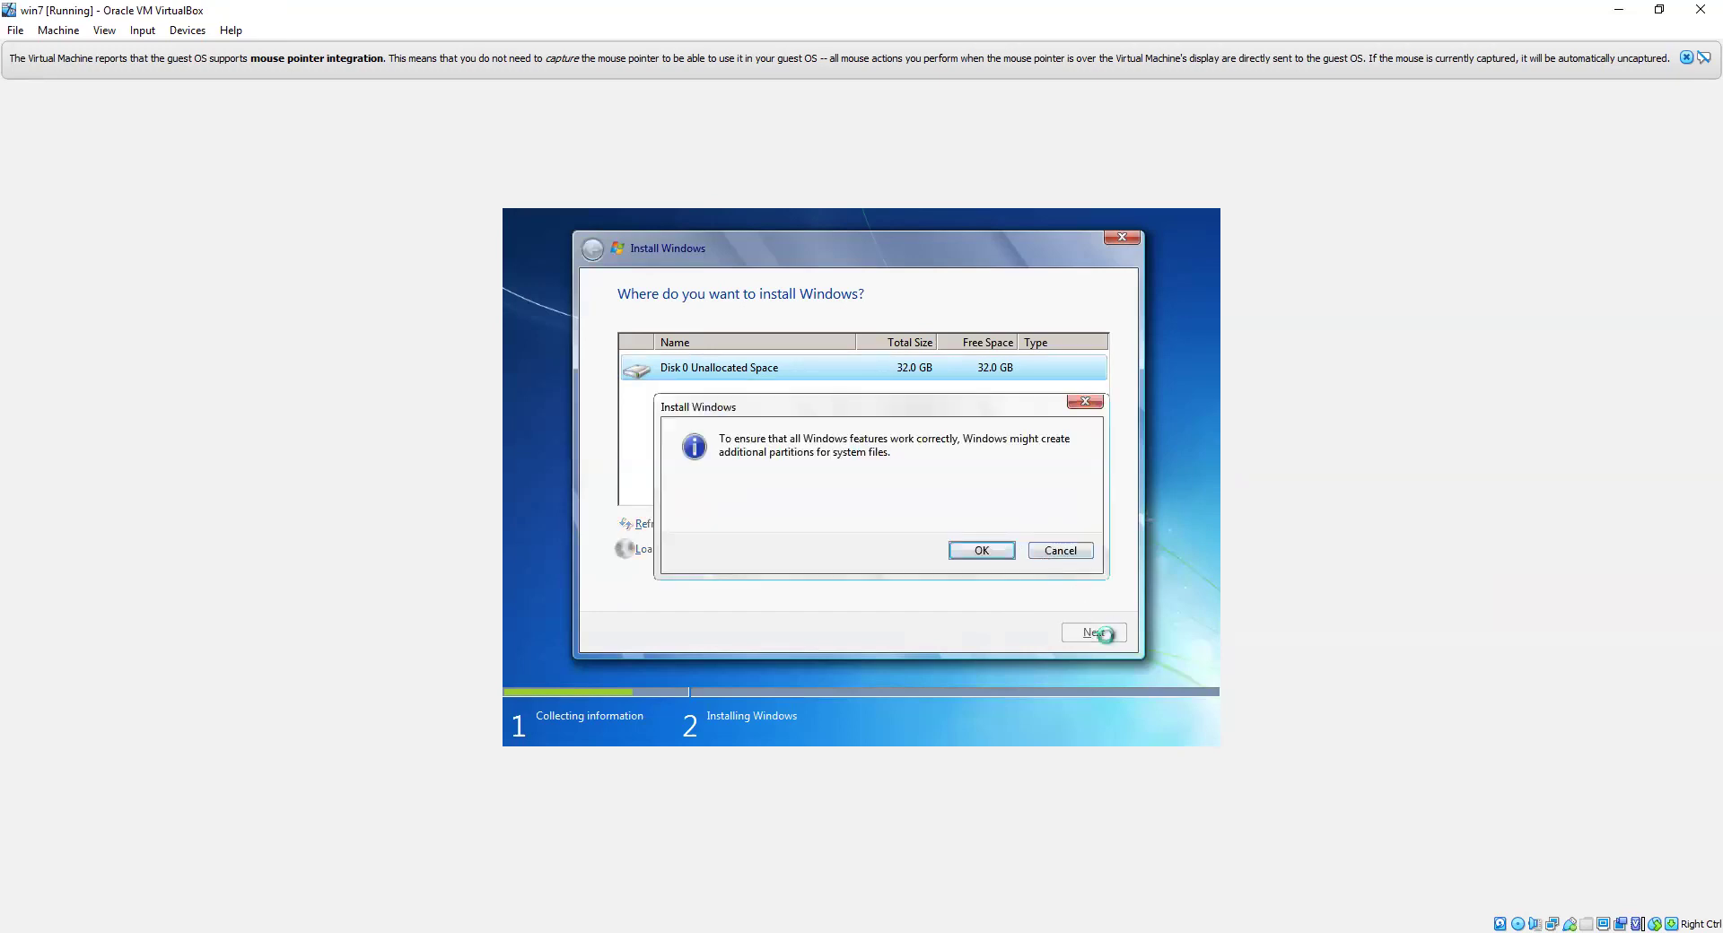
pyautogui.click(987, 550)
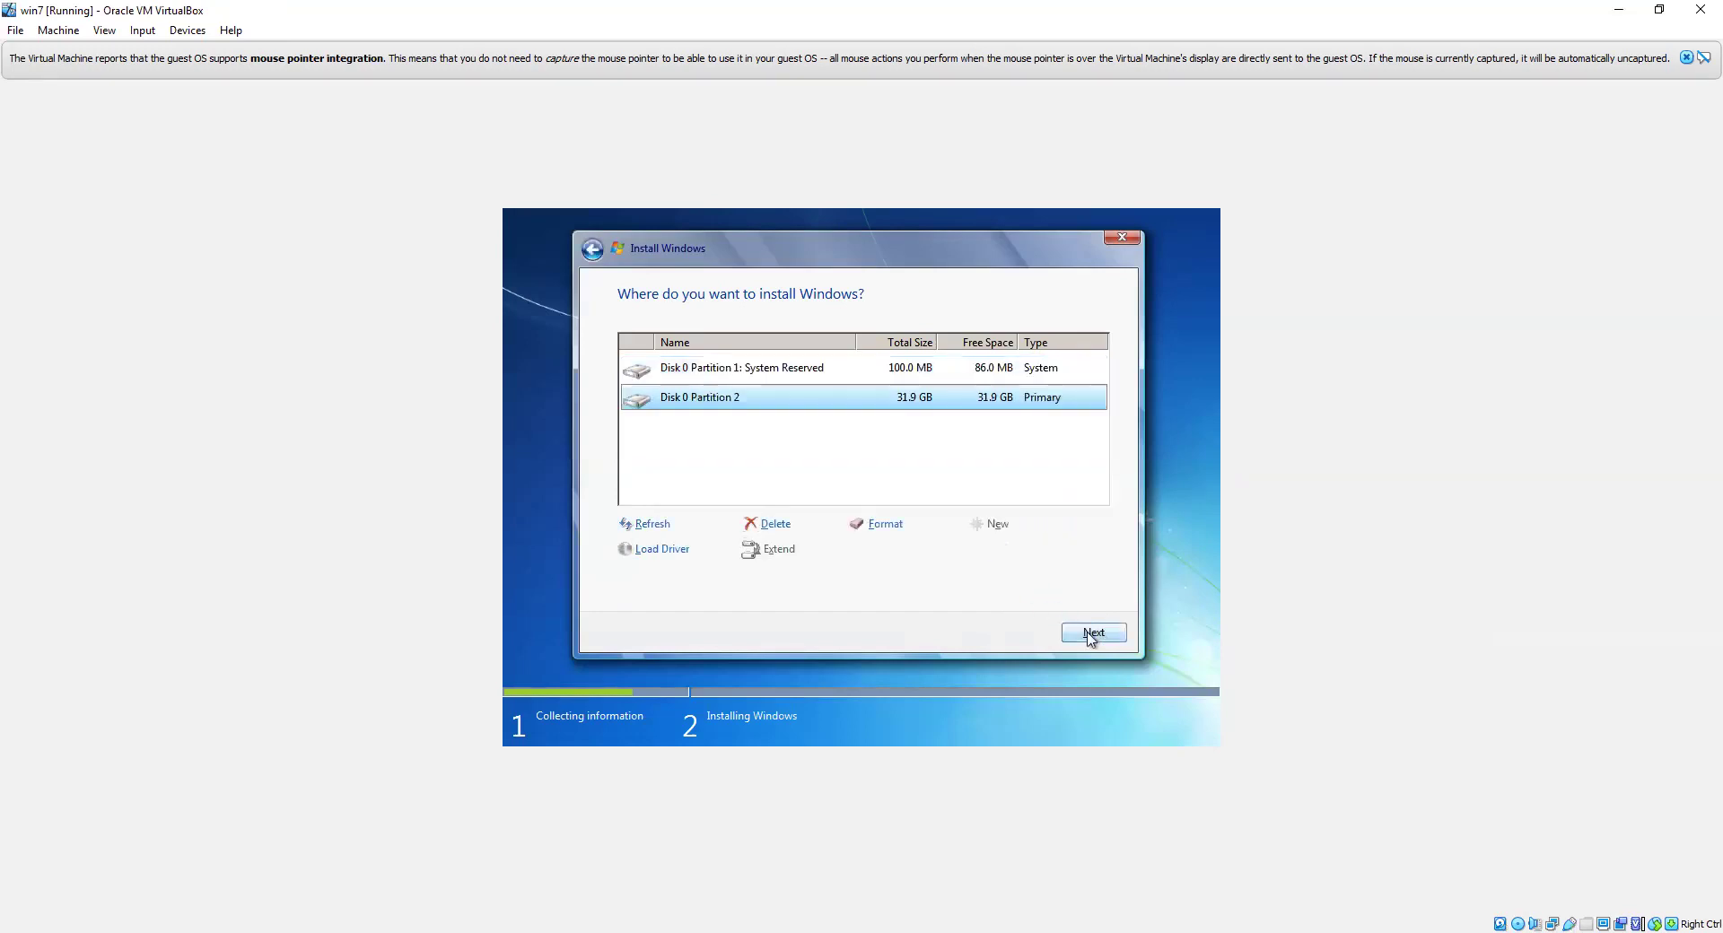
# Step: Install Windows onto Disk 0 Partition 2 and dismiss the mouse integration notice
pyautogui.click(1092, 634)
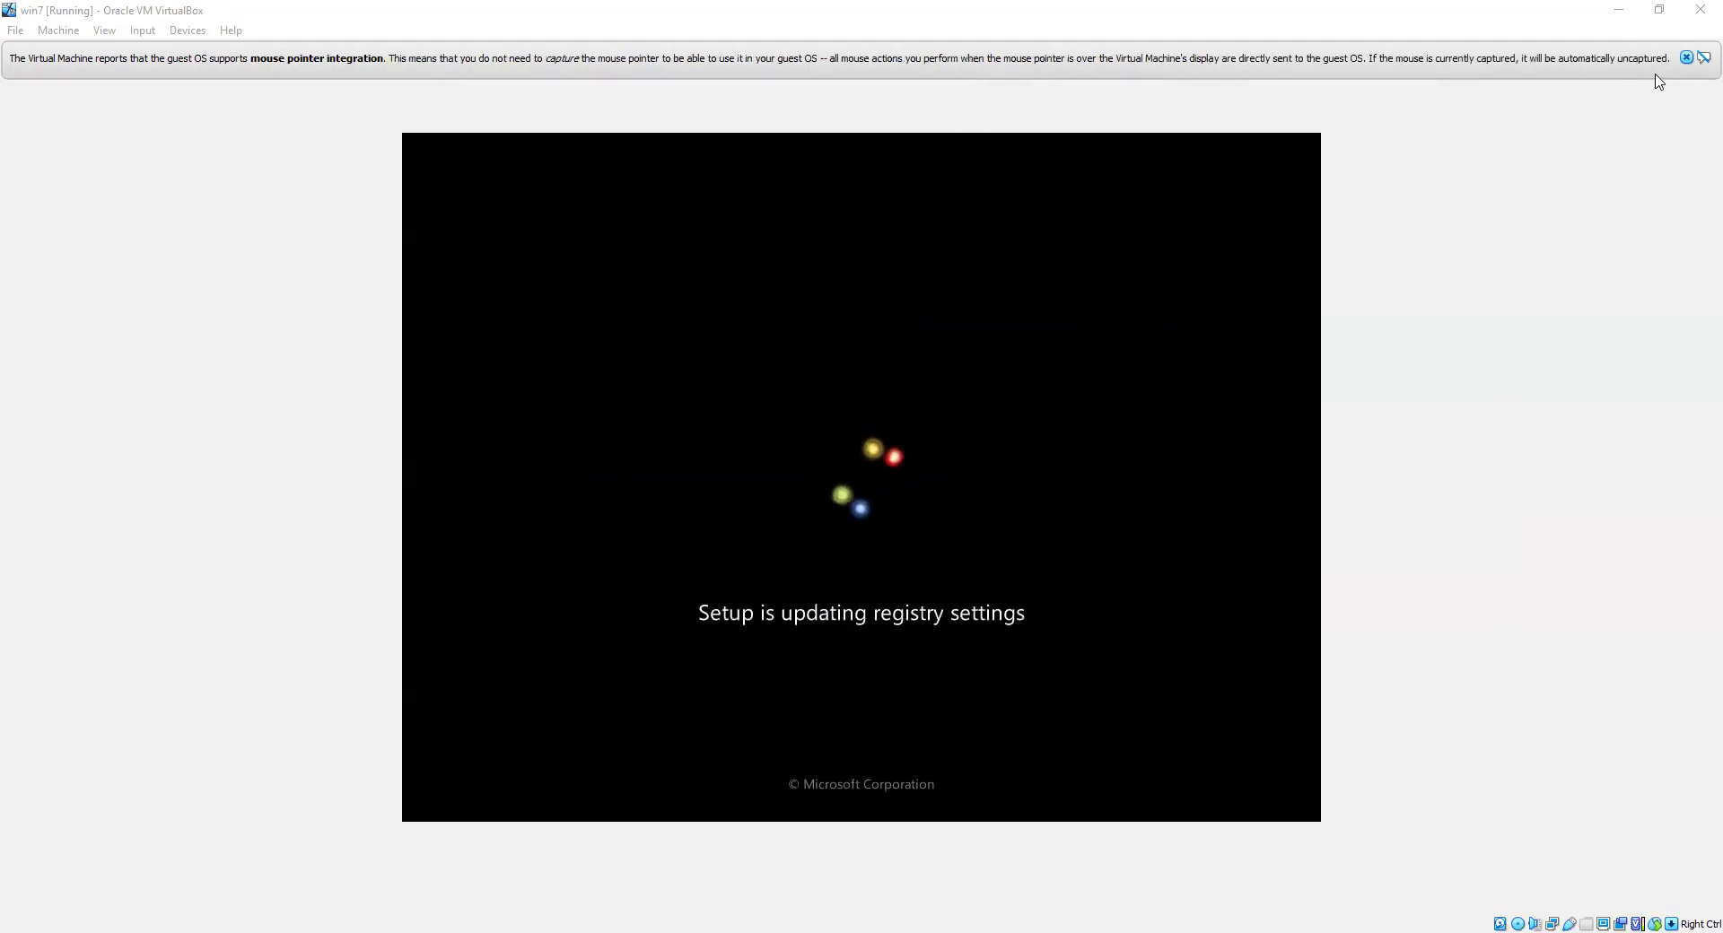
pyautogui.click(1685, 58)
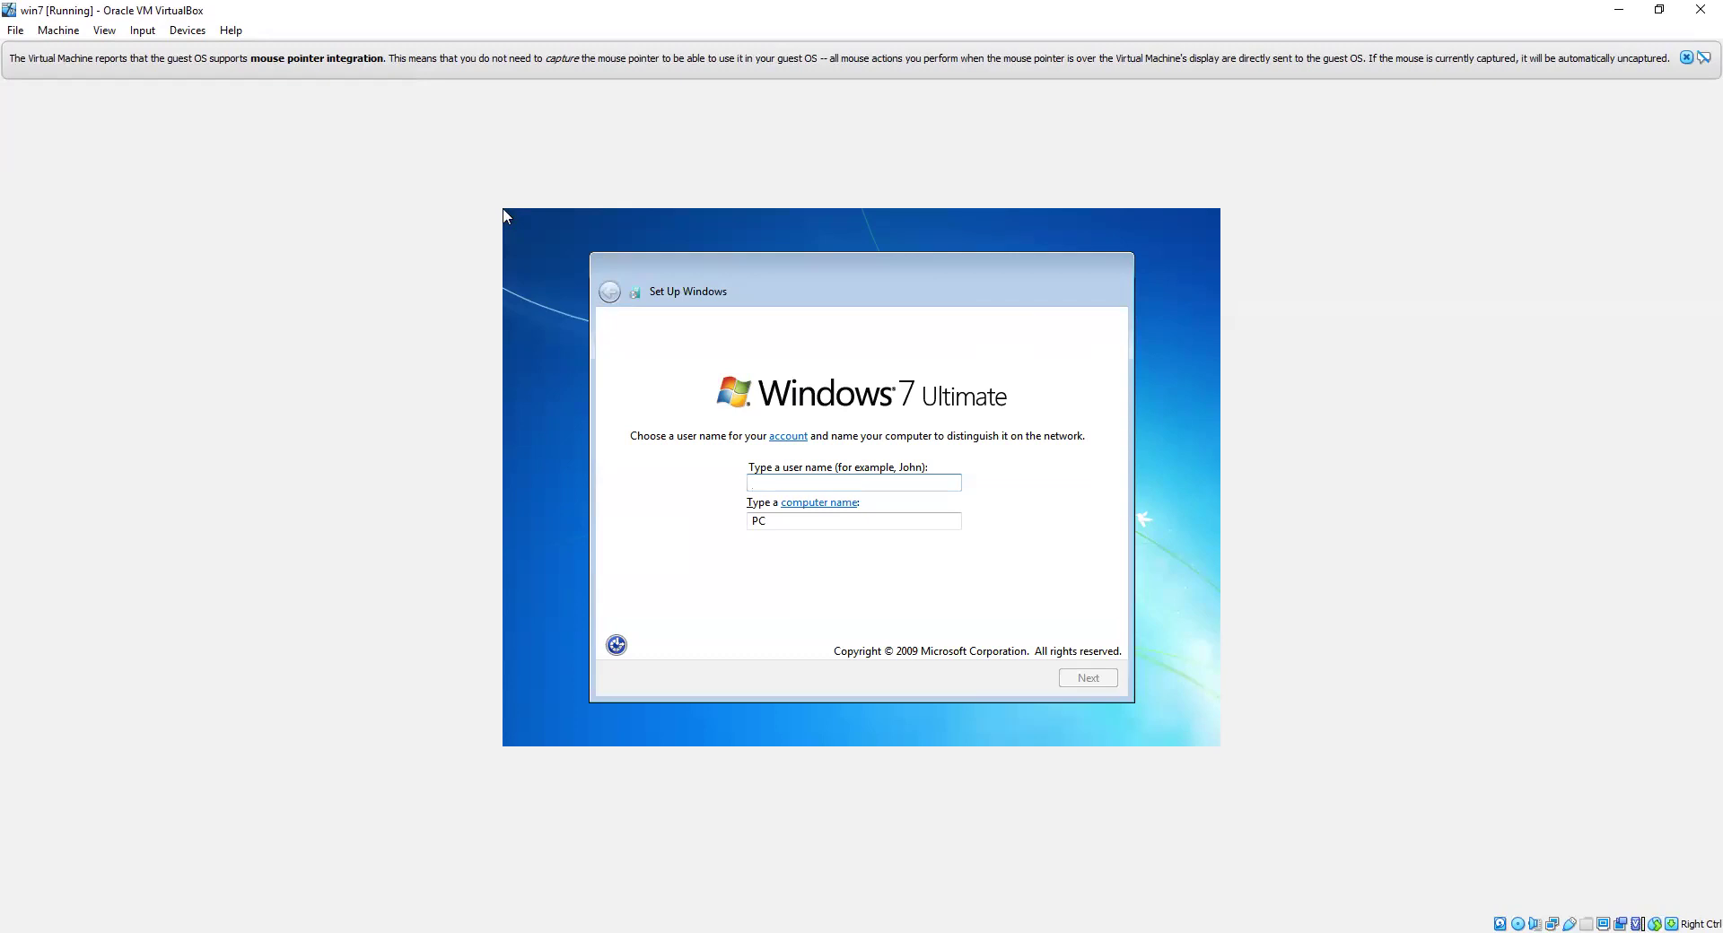
# Step: Enter the user name 'client', skip the password and product key, and postpone update settings
pyautogui.write('client')
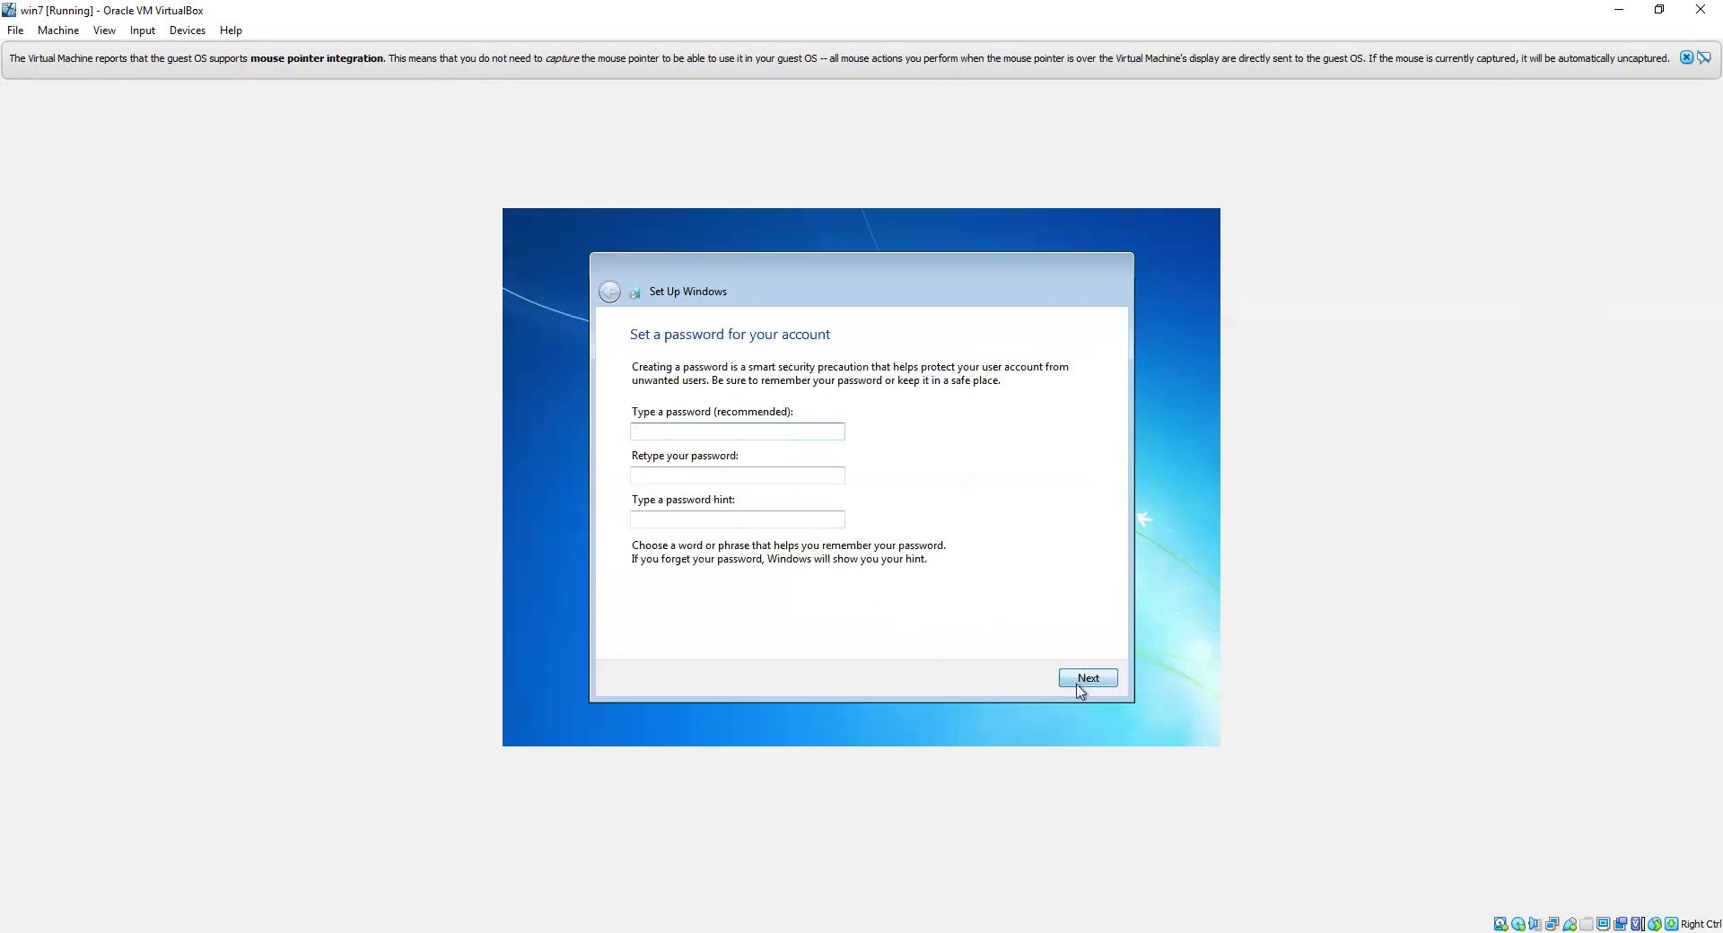
pyautogui.click(1081, 686)
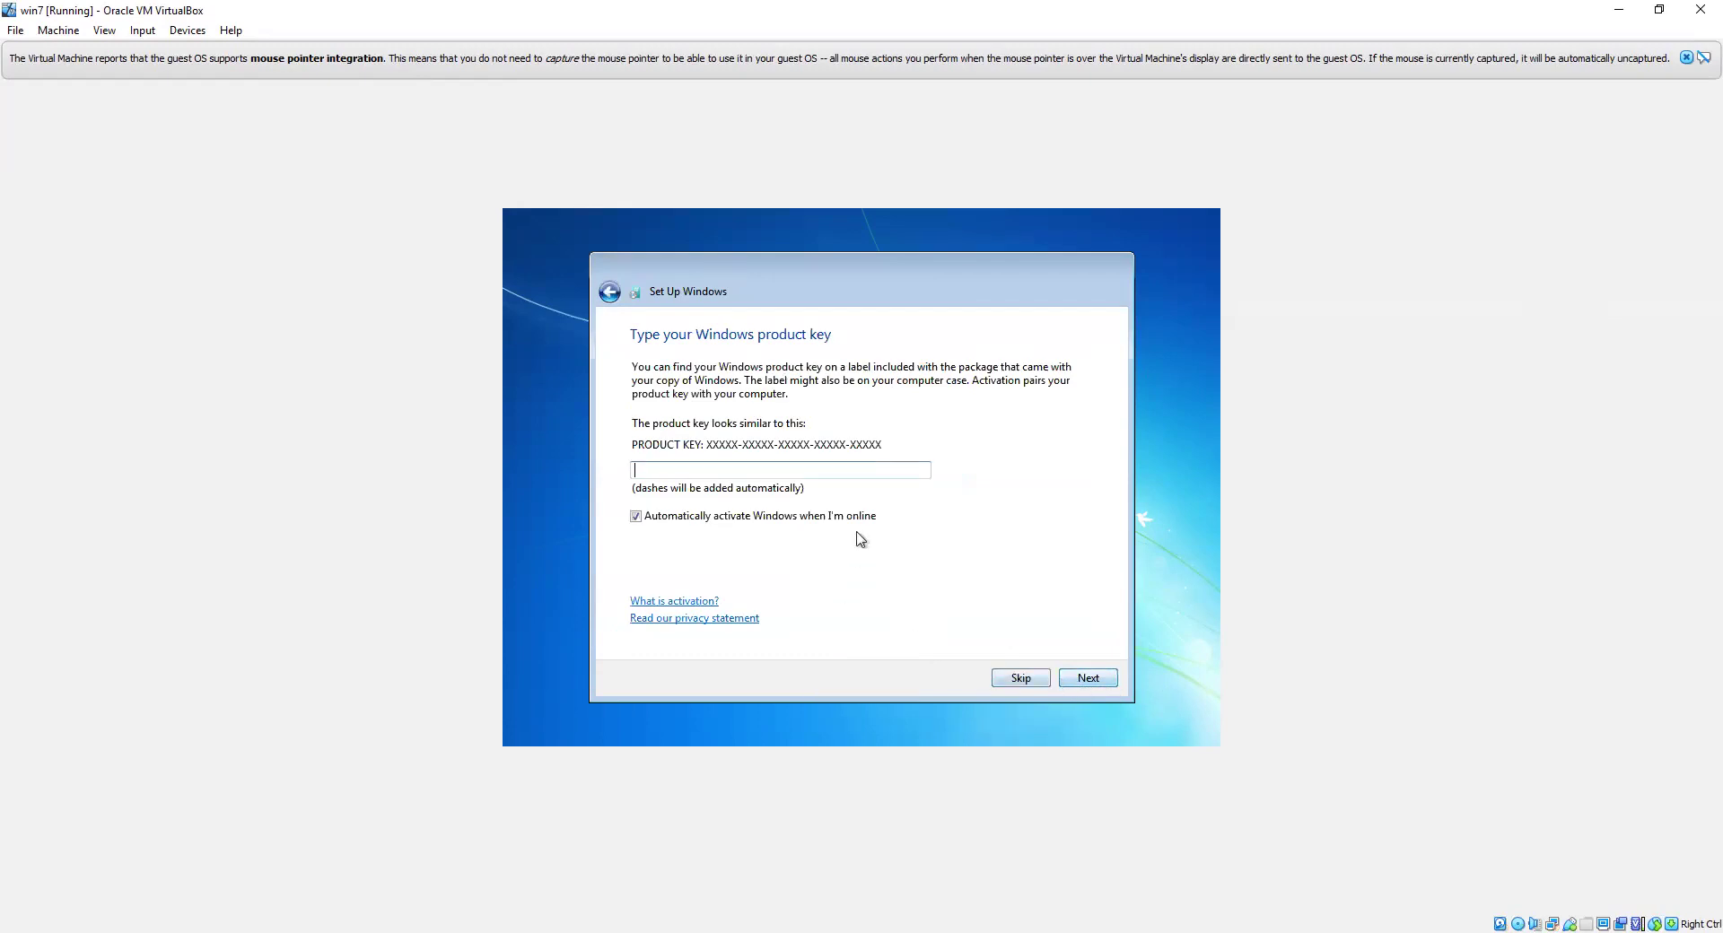
pyautogui.click(1023, 678)
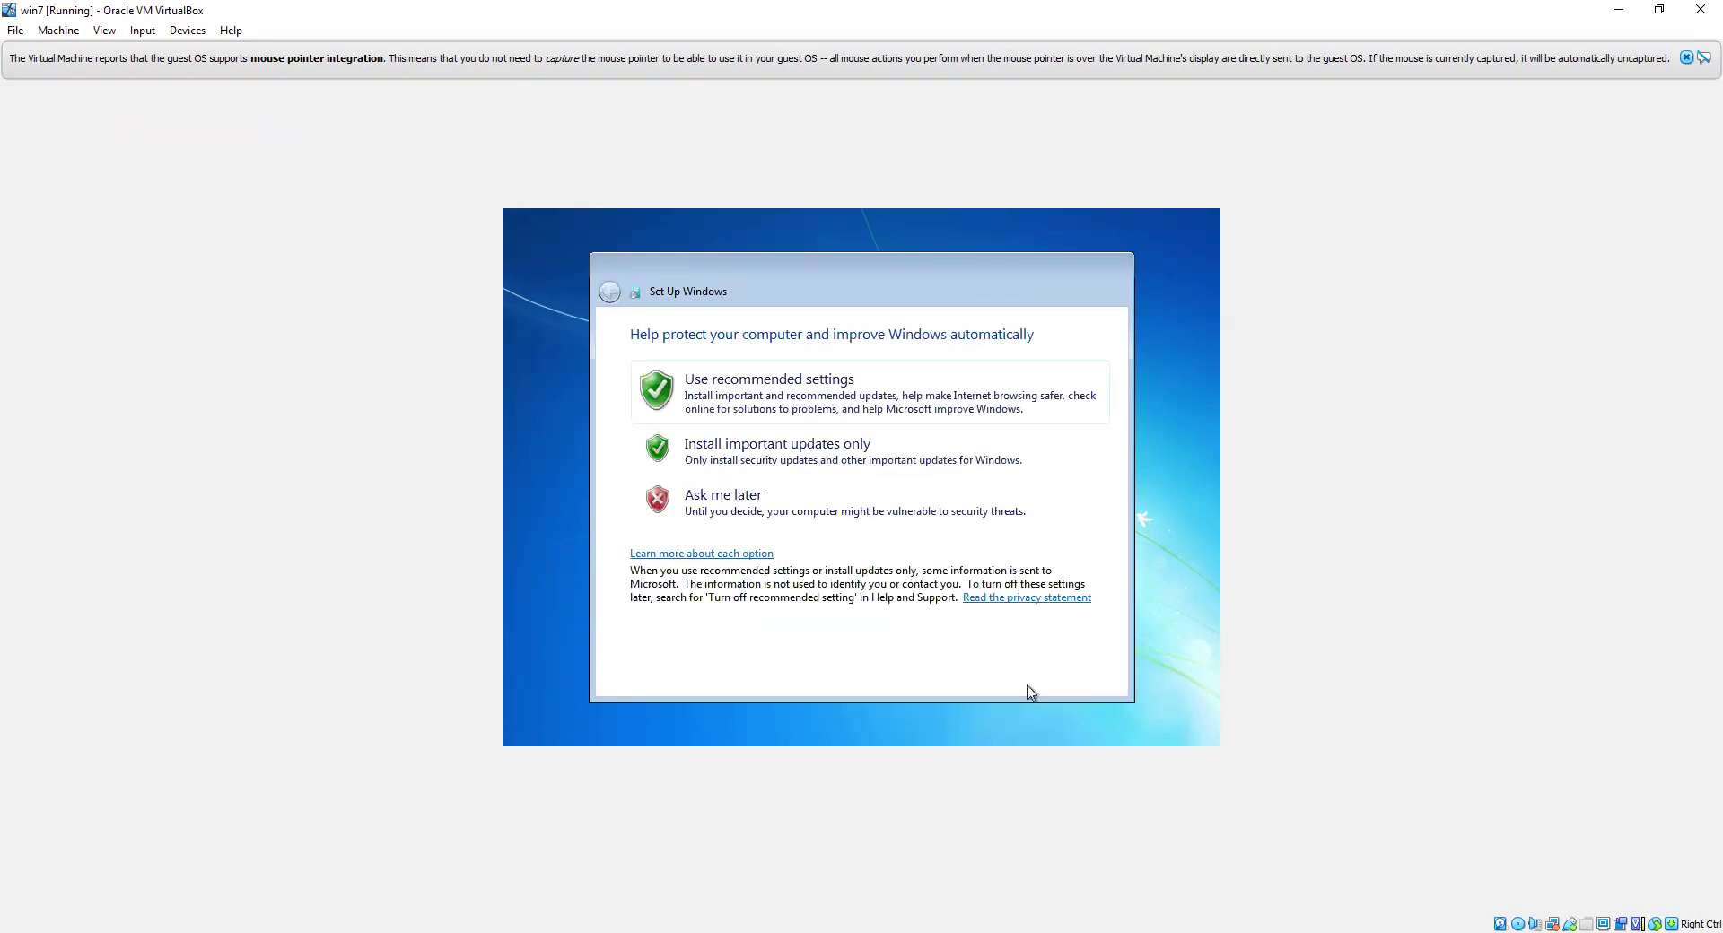
pyautogui.click(878, 528)
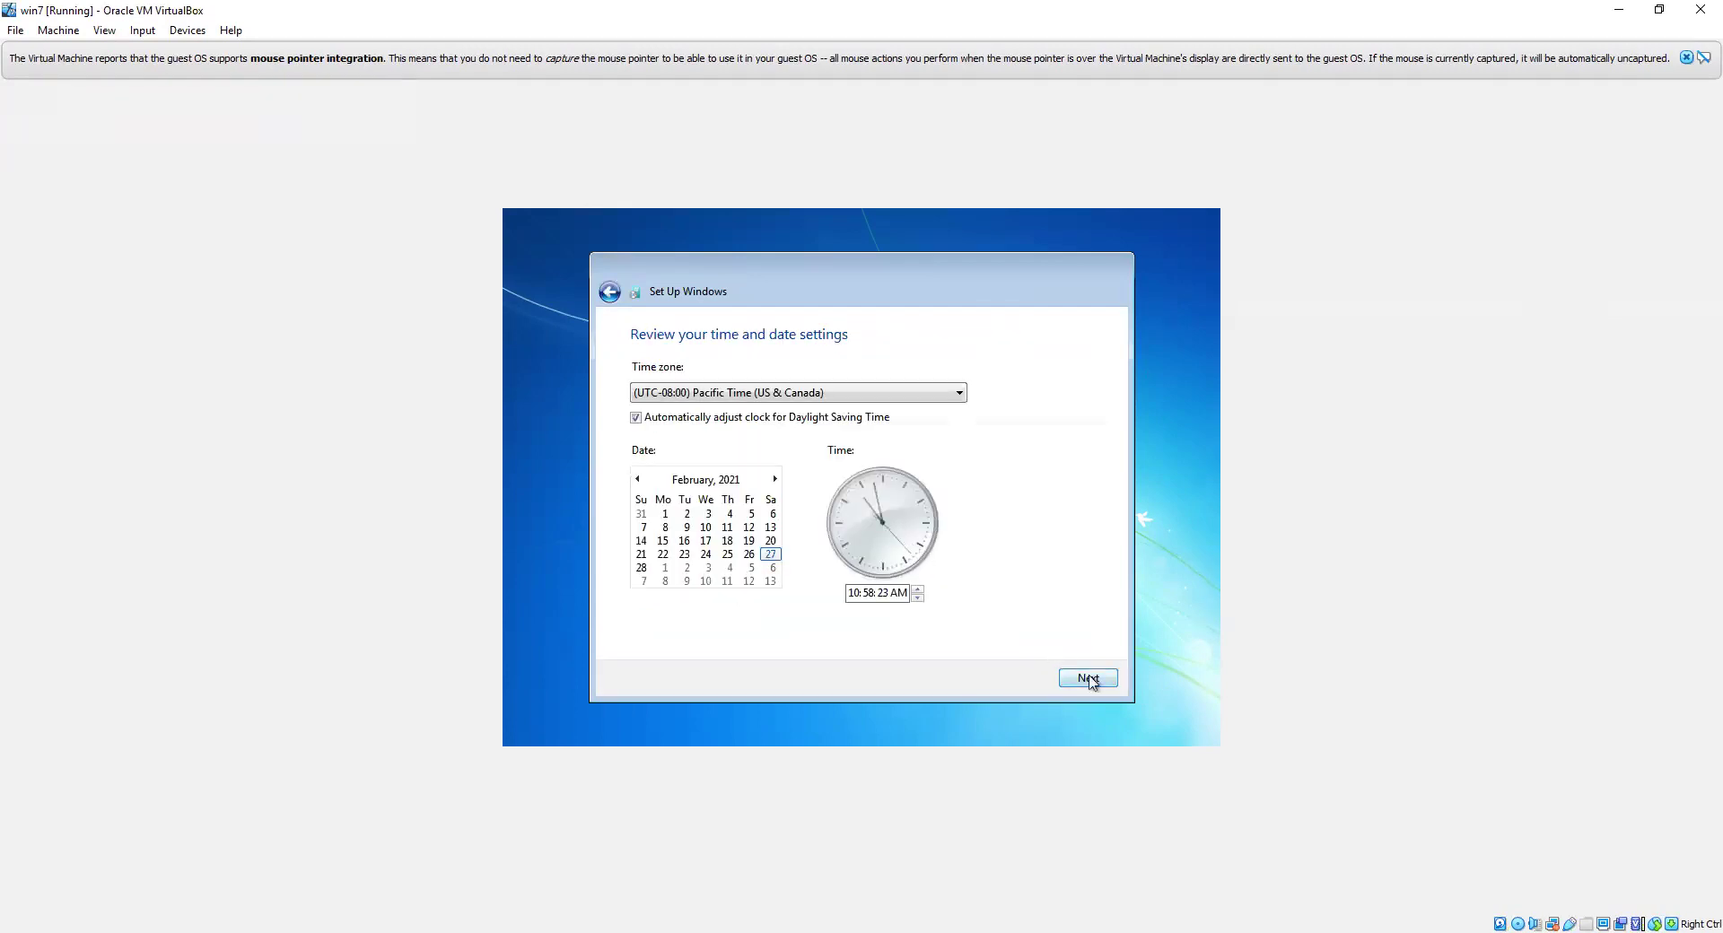
# Step: Set the time zone to (UTC+08:00) Taipei and continue
pyautogui.click(843, 396)
pyautogui.scroll(-6, 790, 485)
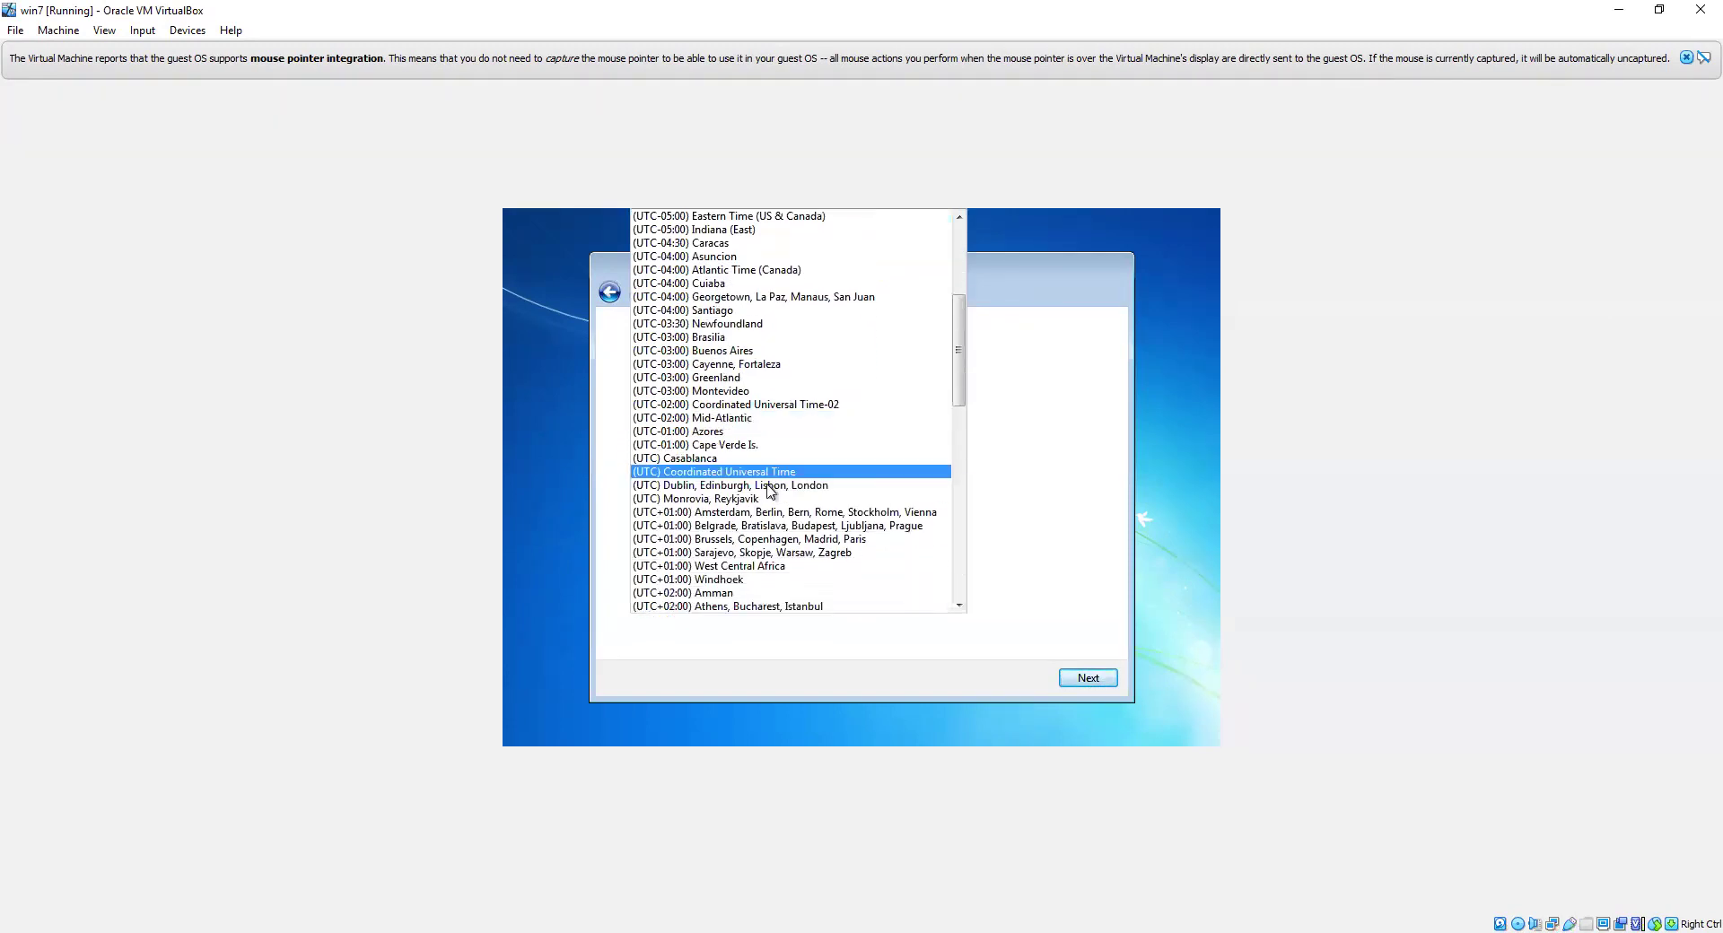
pyautogui.scroll(-4, 757, 544)
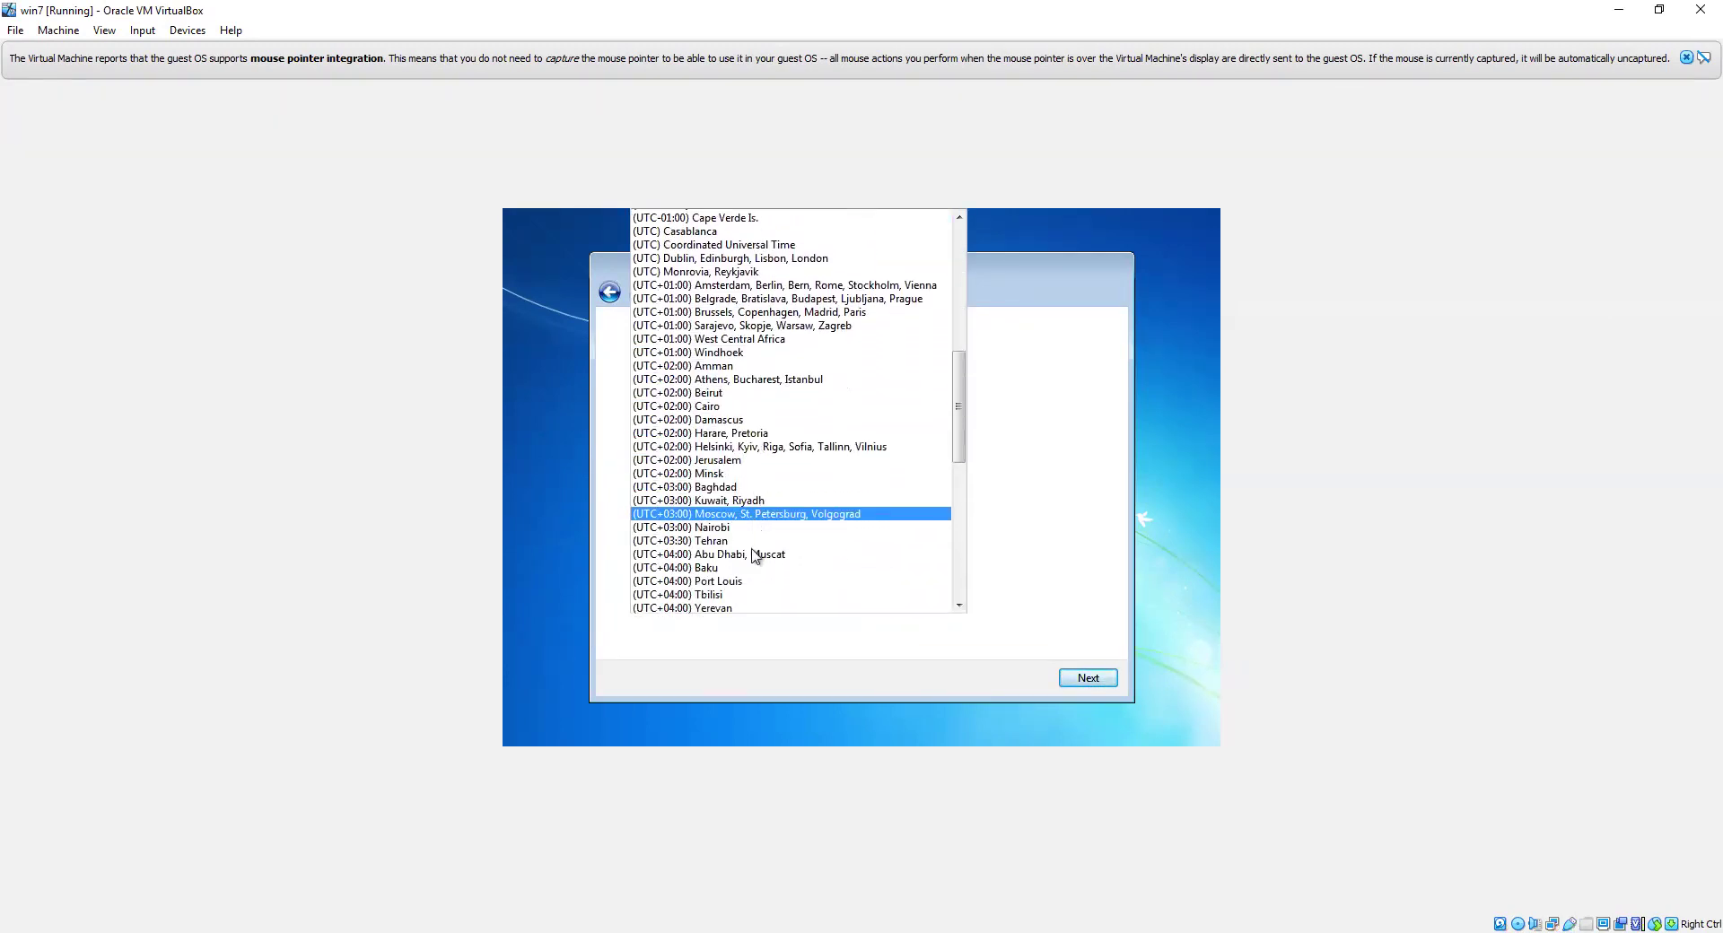
pyautogui.scroll(-5, 750, 567)
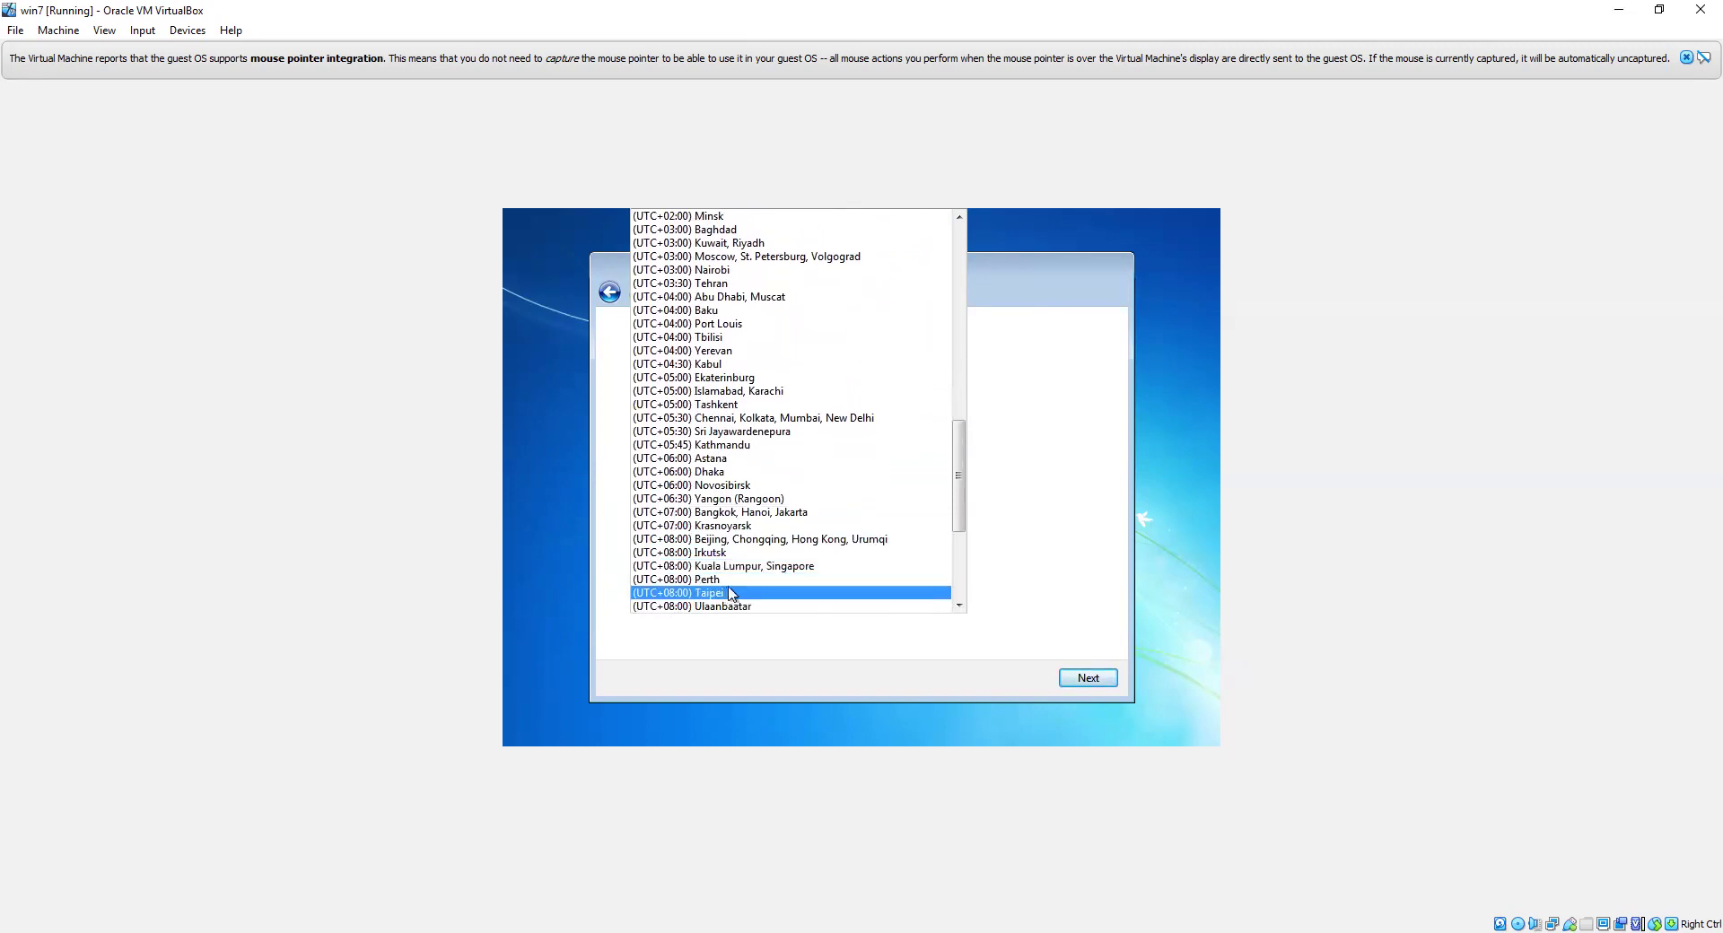
pyautogui.click(715, 594)
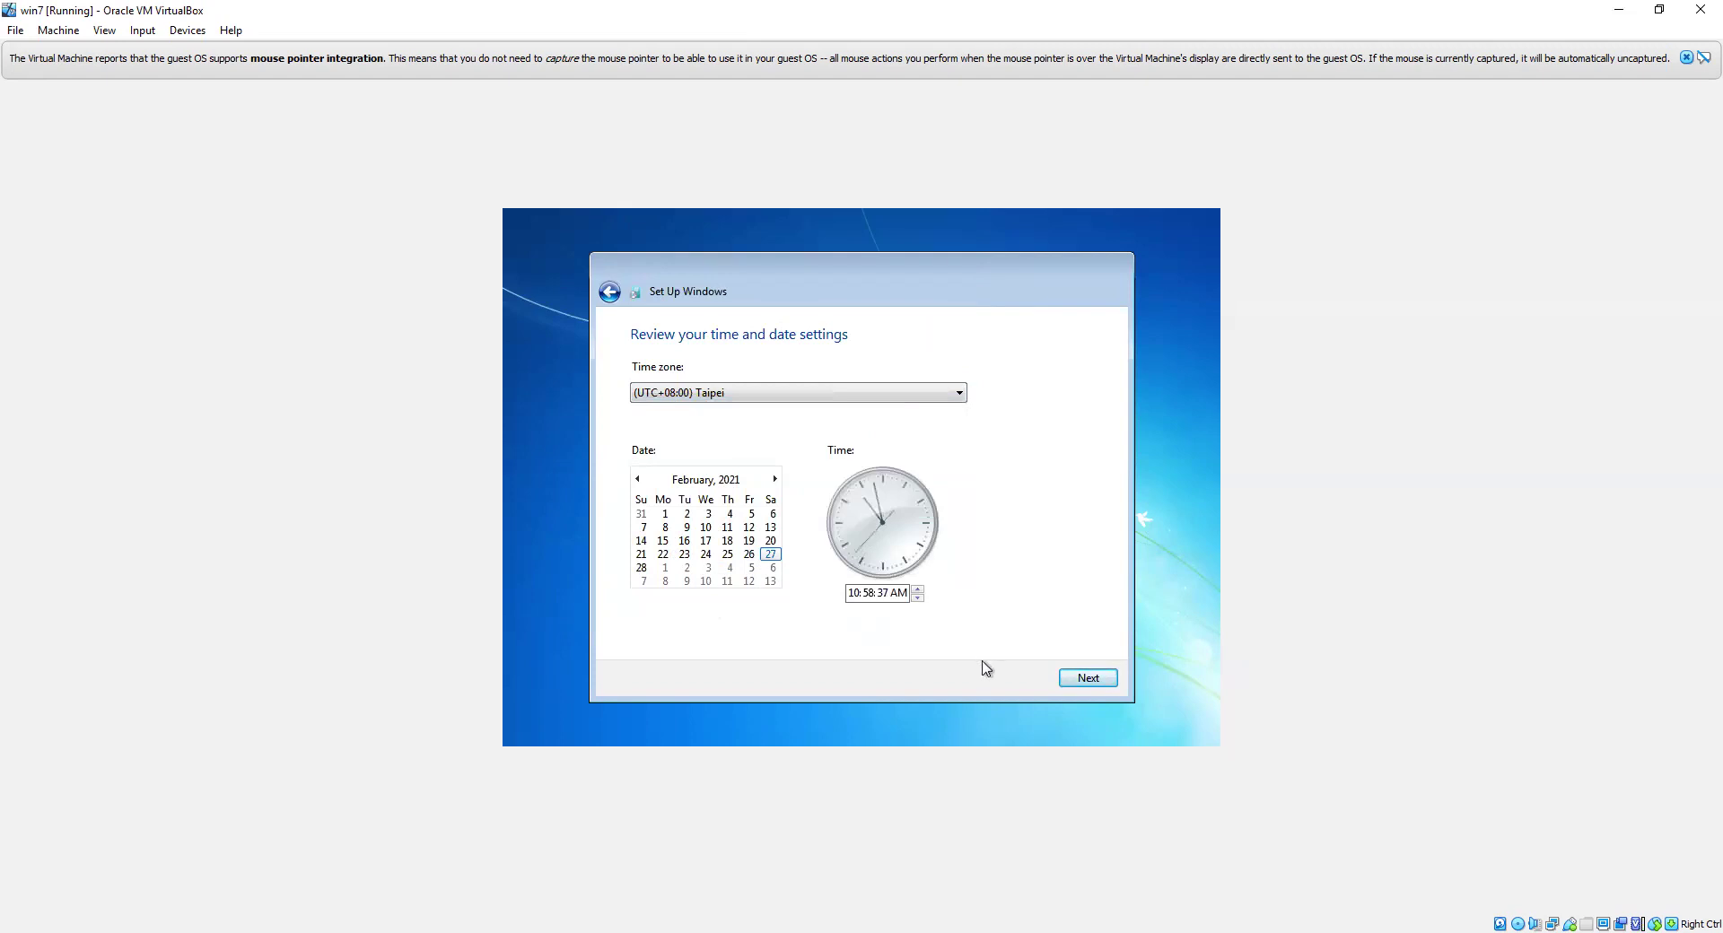
pyautogui.click(1104, 681)
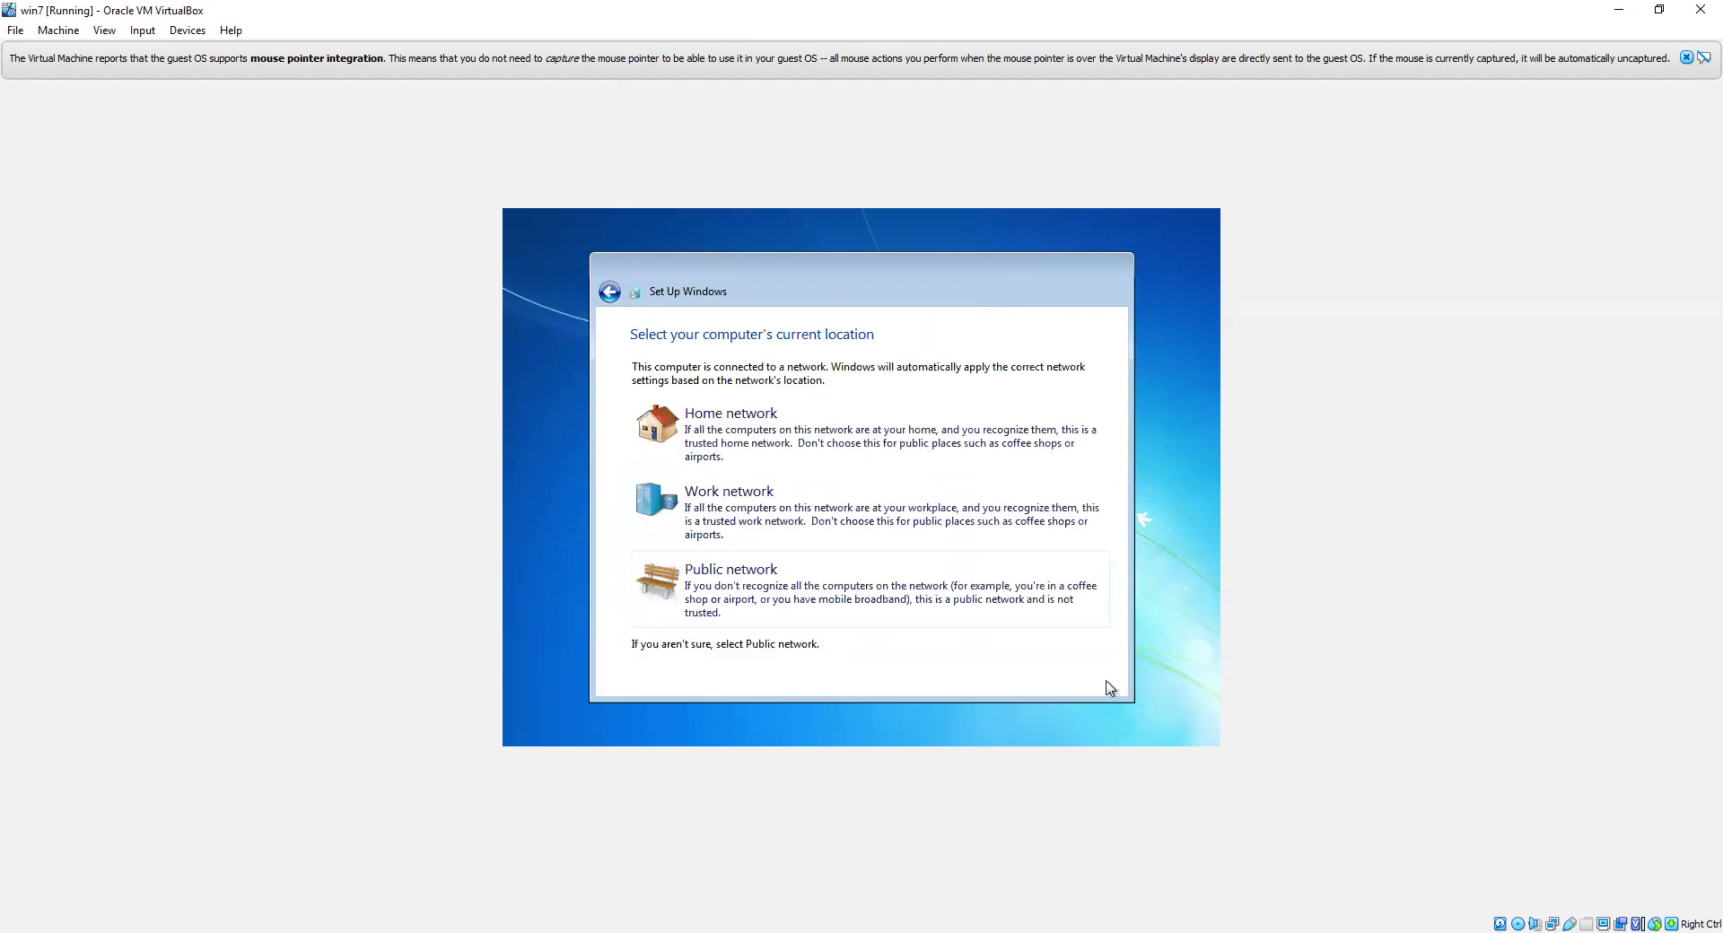
# Step: Choose Public network as the guest's network location
pyautogui.click(833, 596)
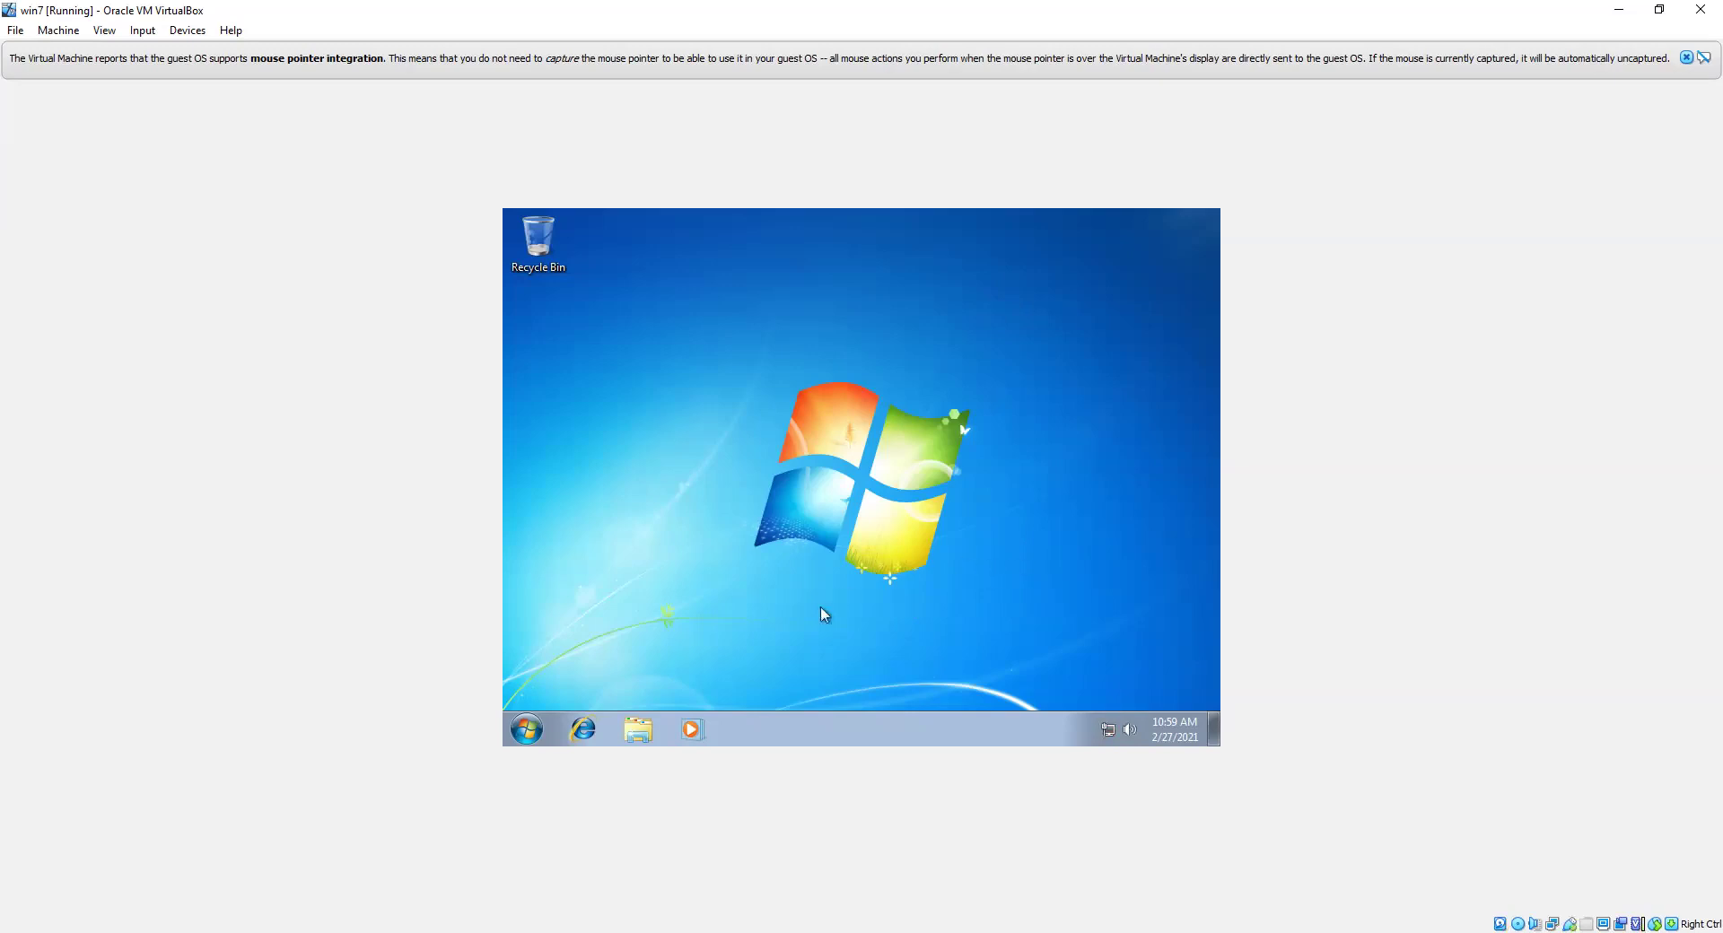
# Step: Open Computer Properties from the Start menu, review Device Manager, then close it
pyautogui.click(533, 731)
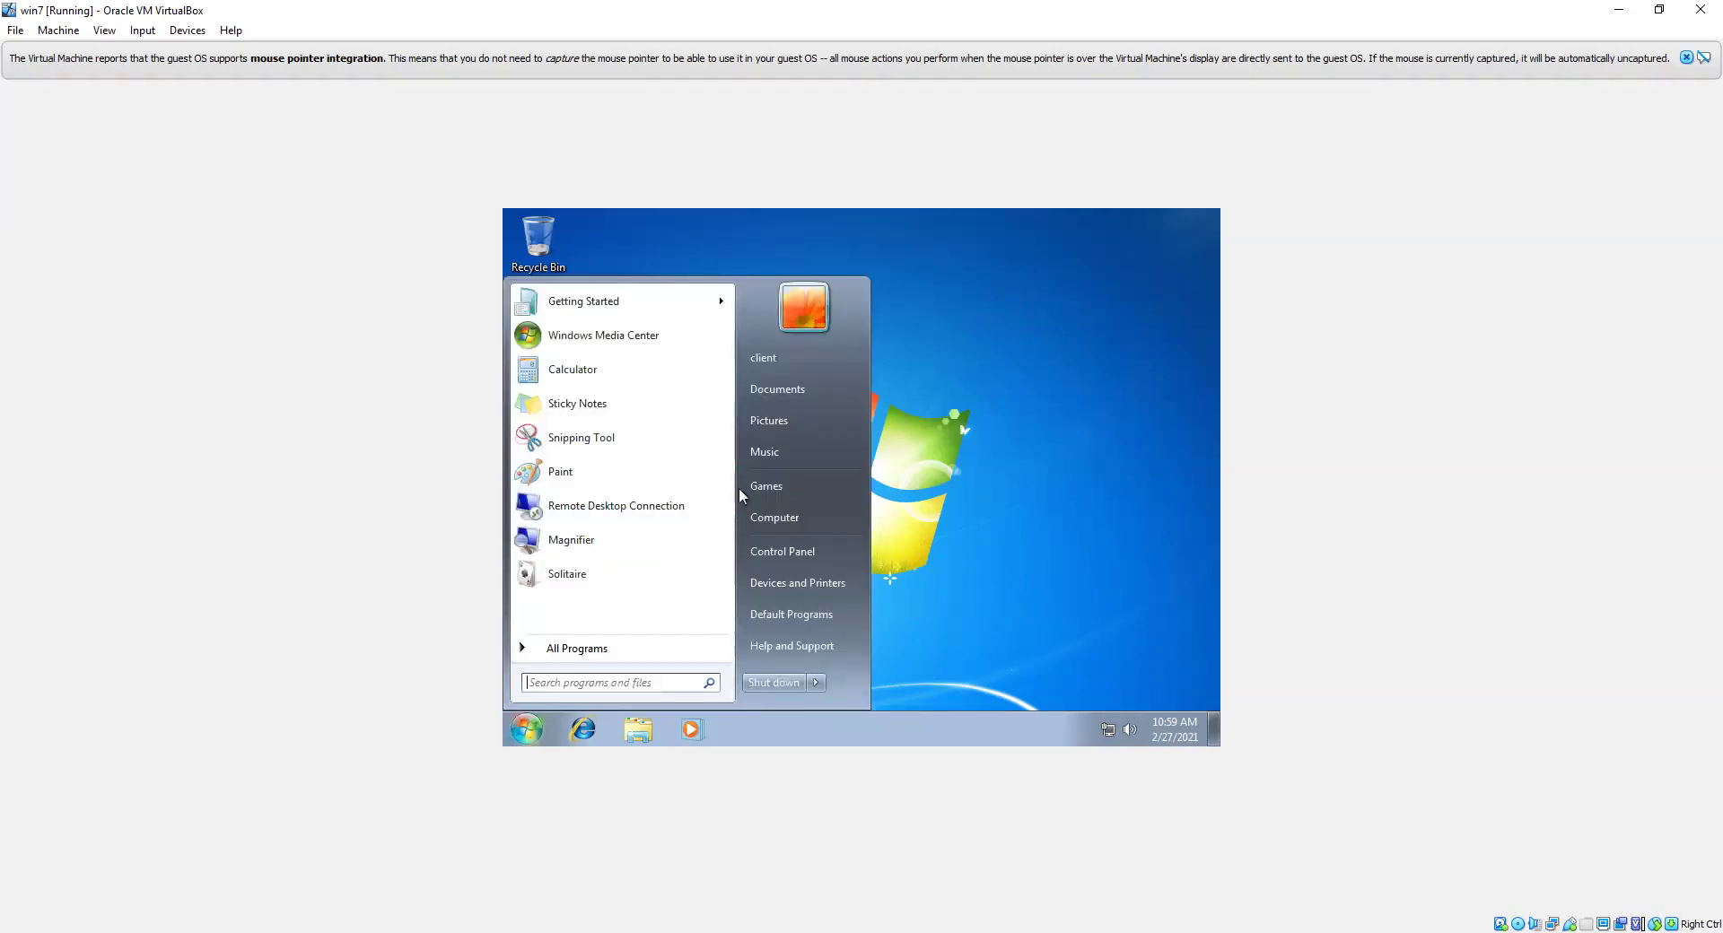
pyautogui.rightClick(784, 518)
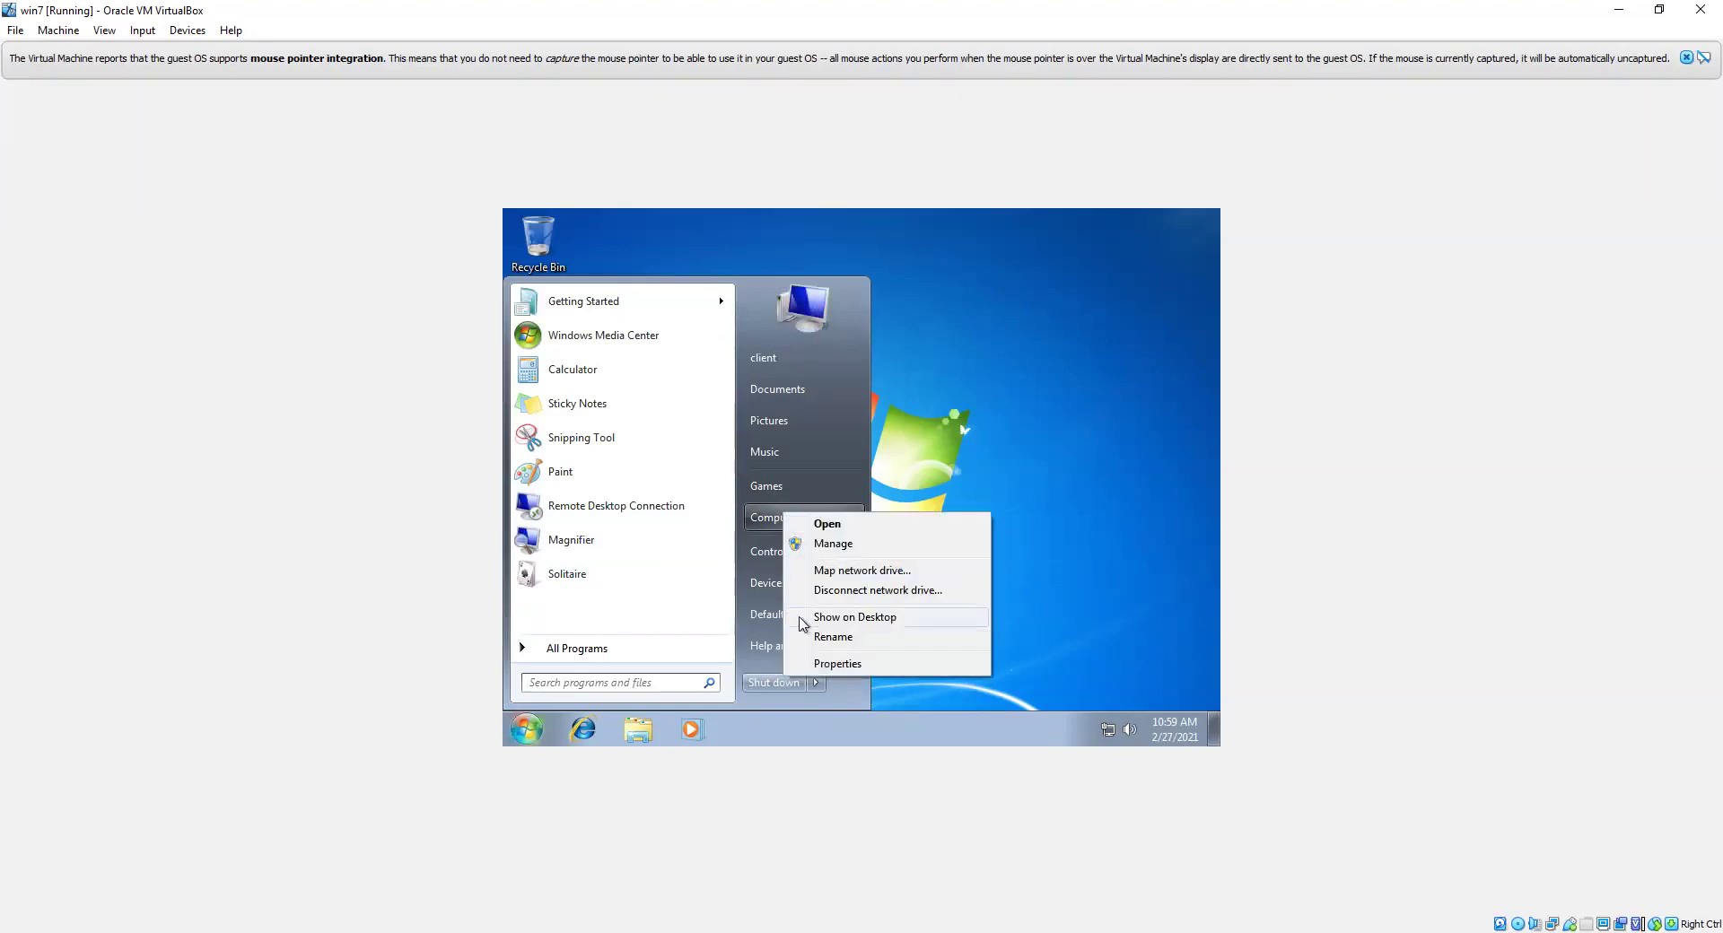
pyautogui.click(845, 664)
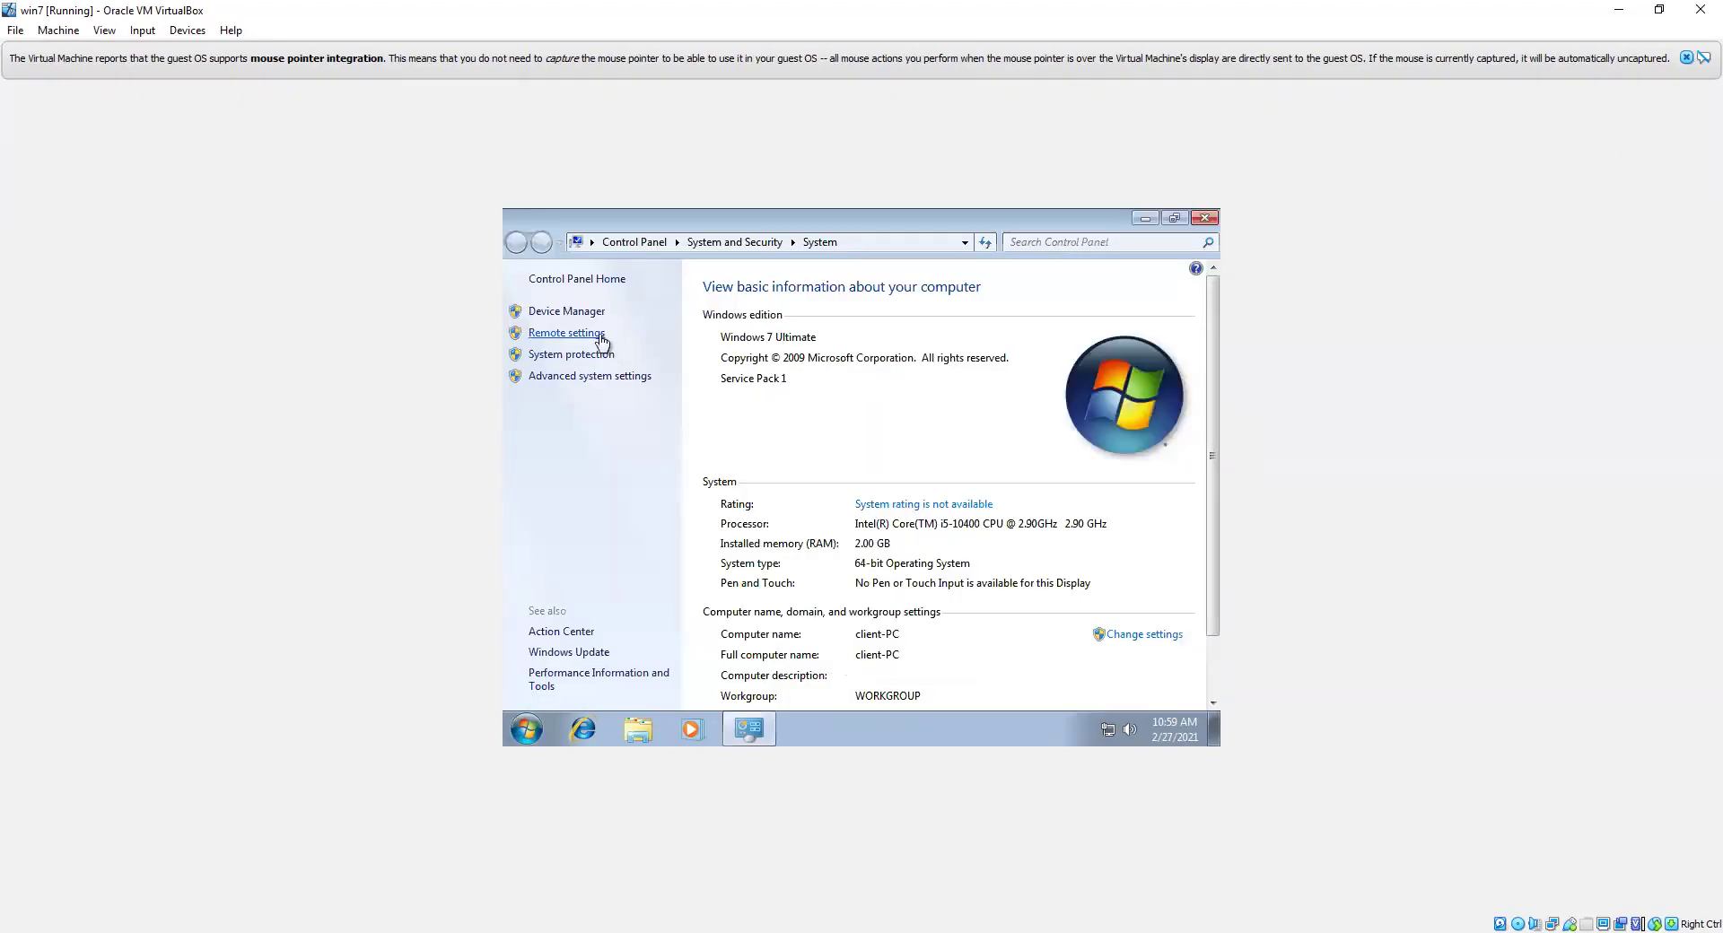
pyautogui.click(572, 315)
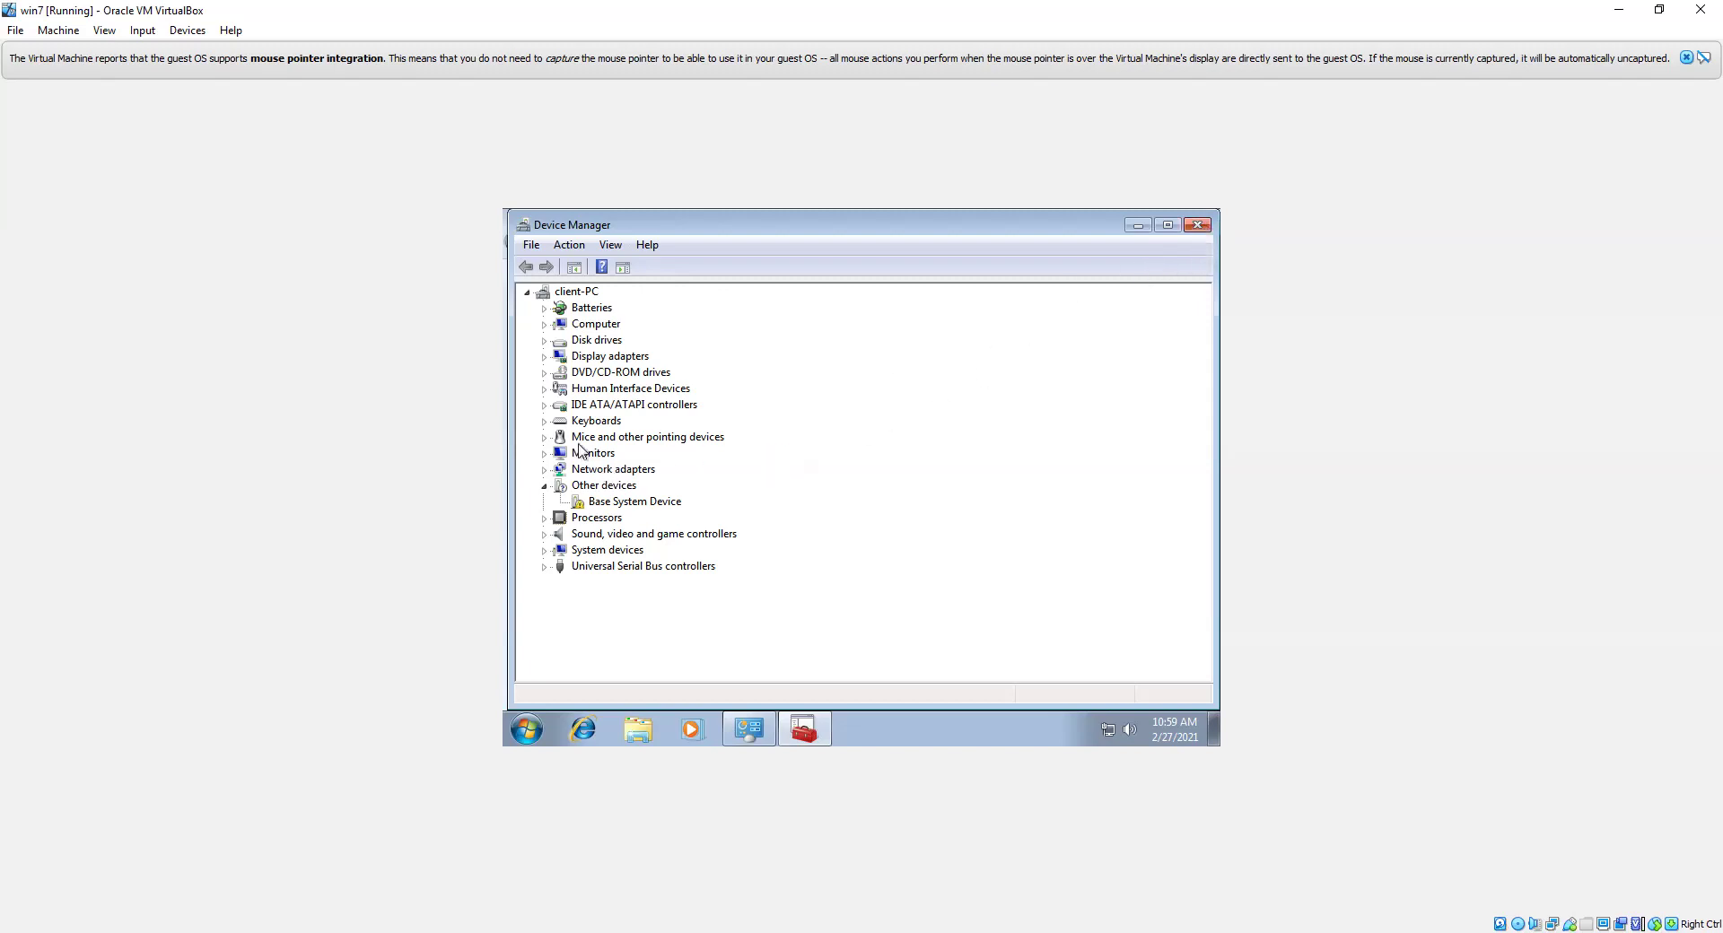
pyautogui.click(1197, 224)
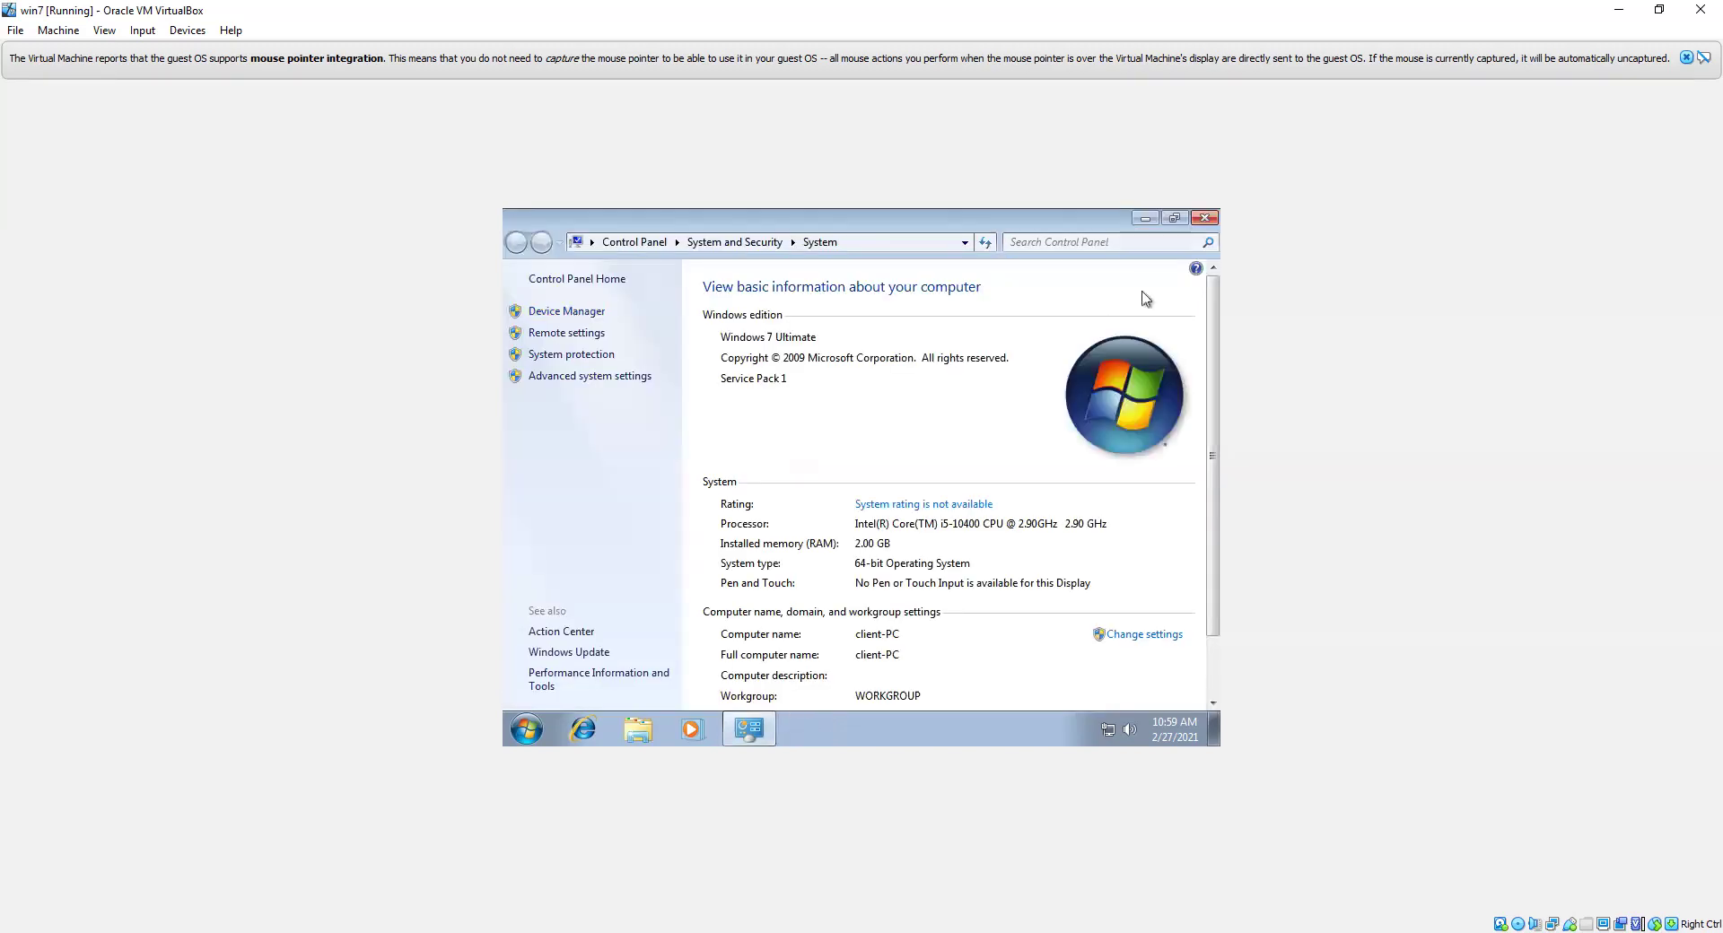
pyautogui.click(1157, 635)
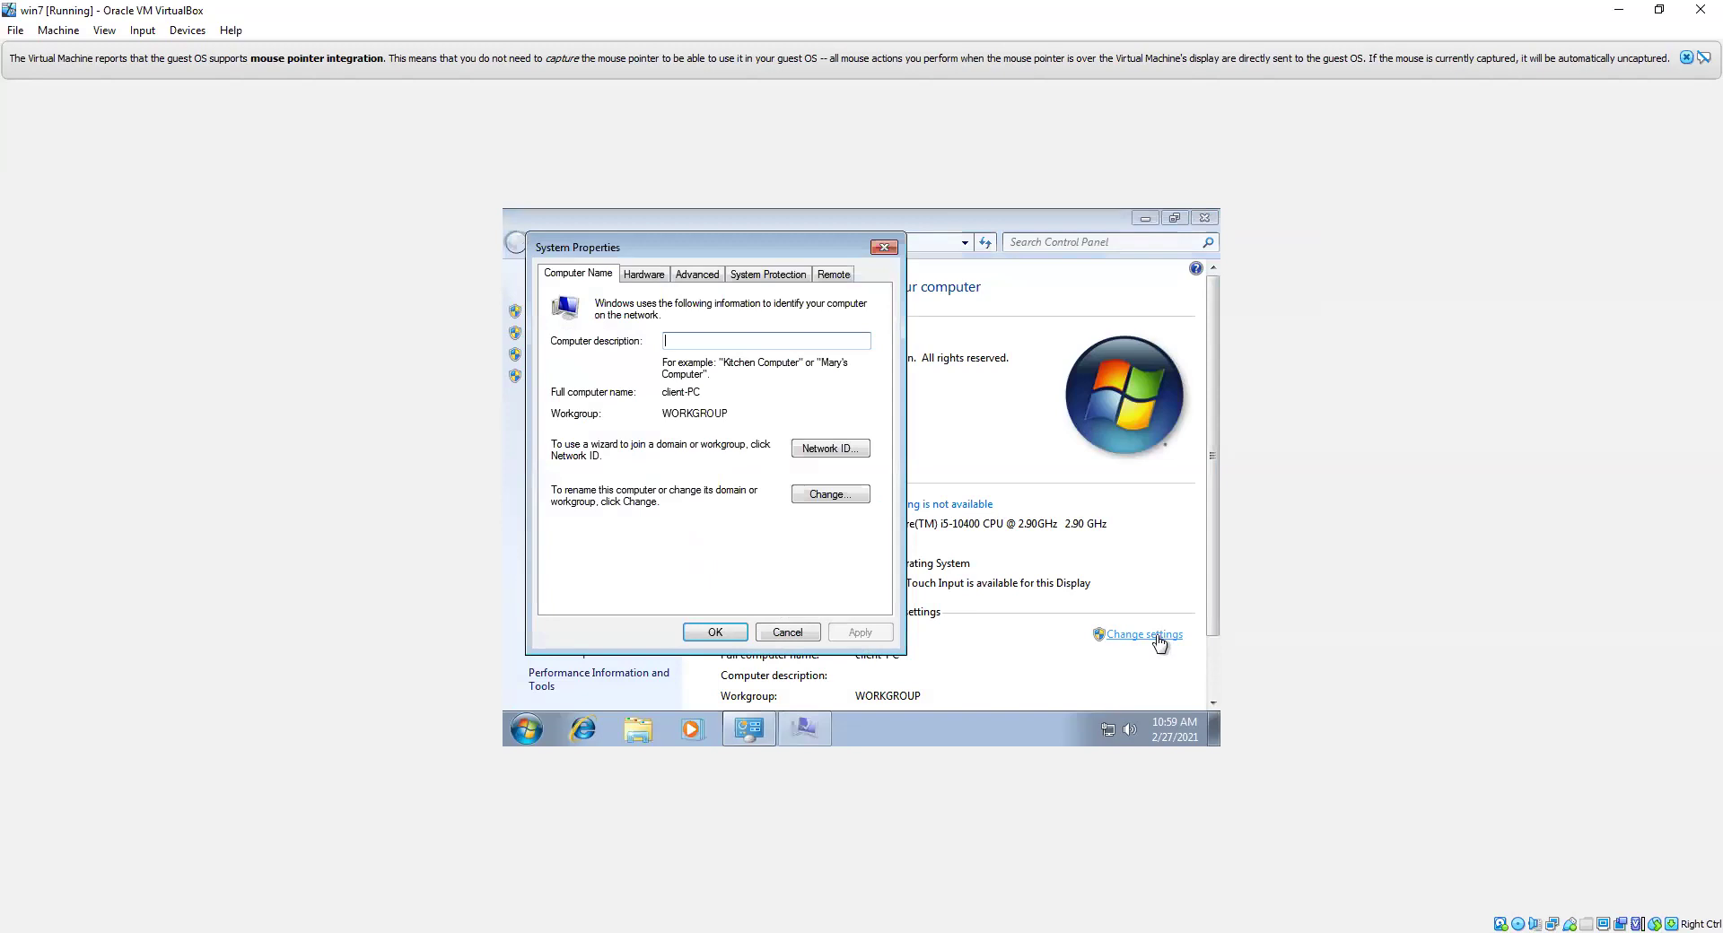
pyautogui.click(820, 494)
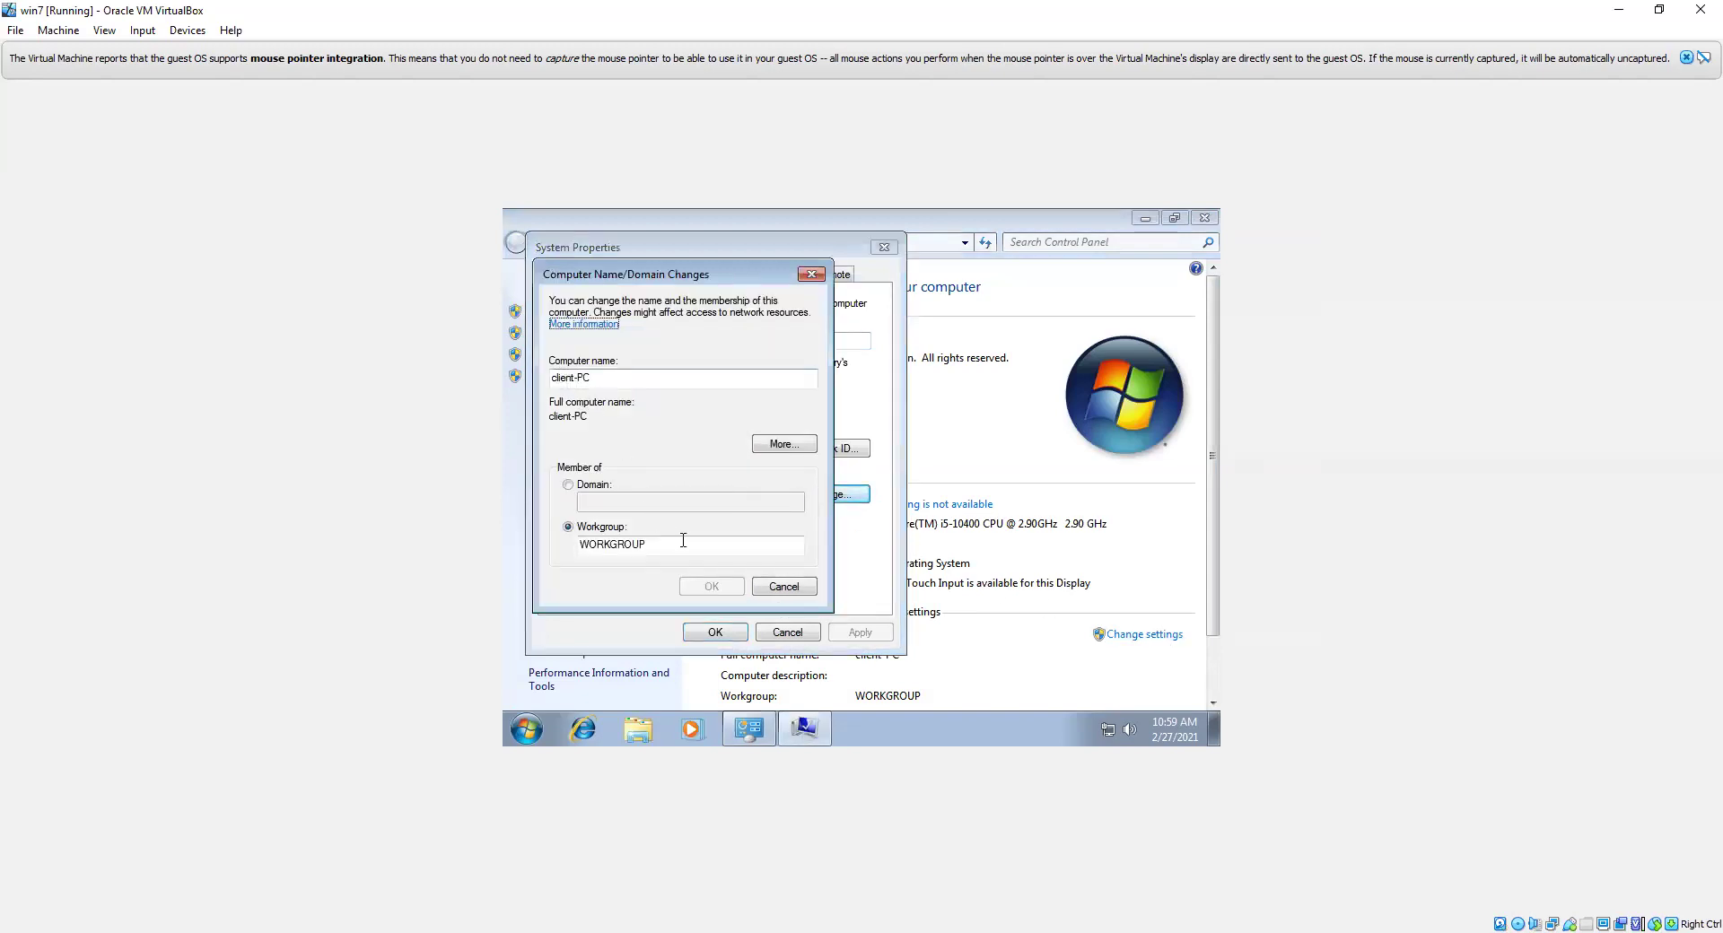
pyautogui.click(779, 590)
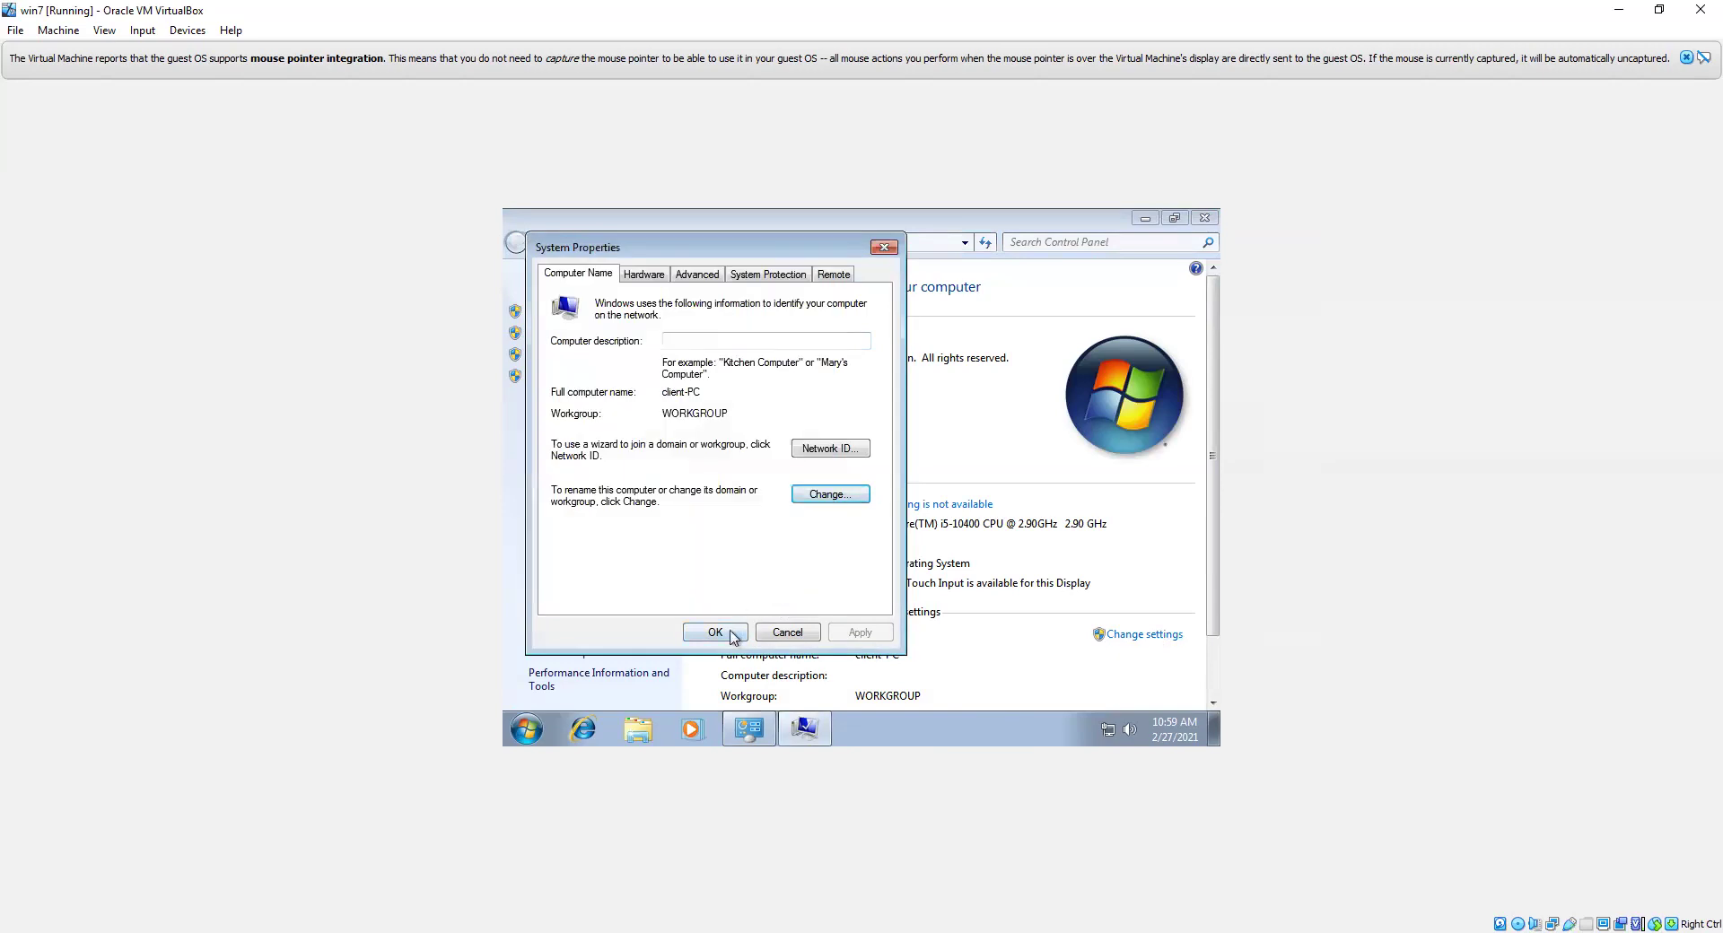
pyautogui.click(733, 633)
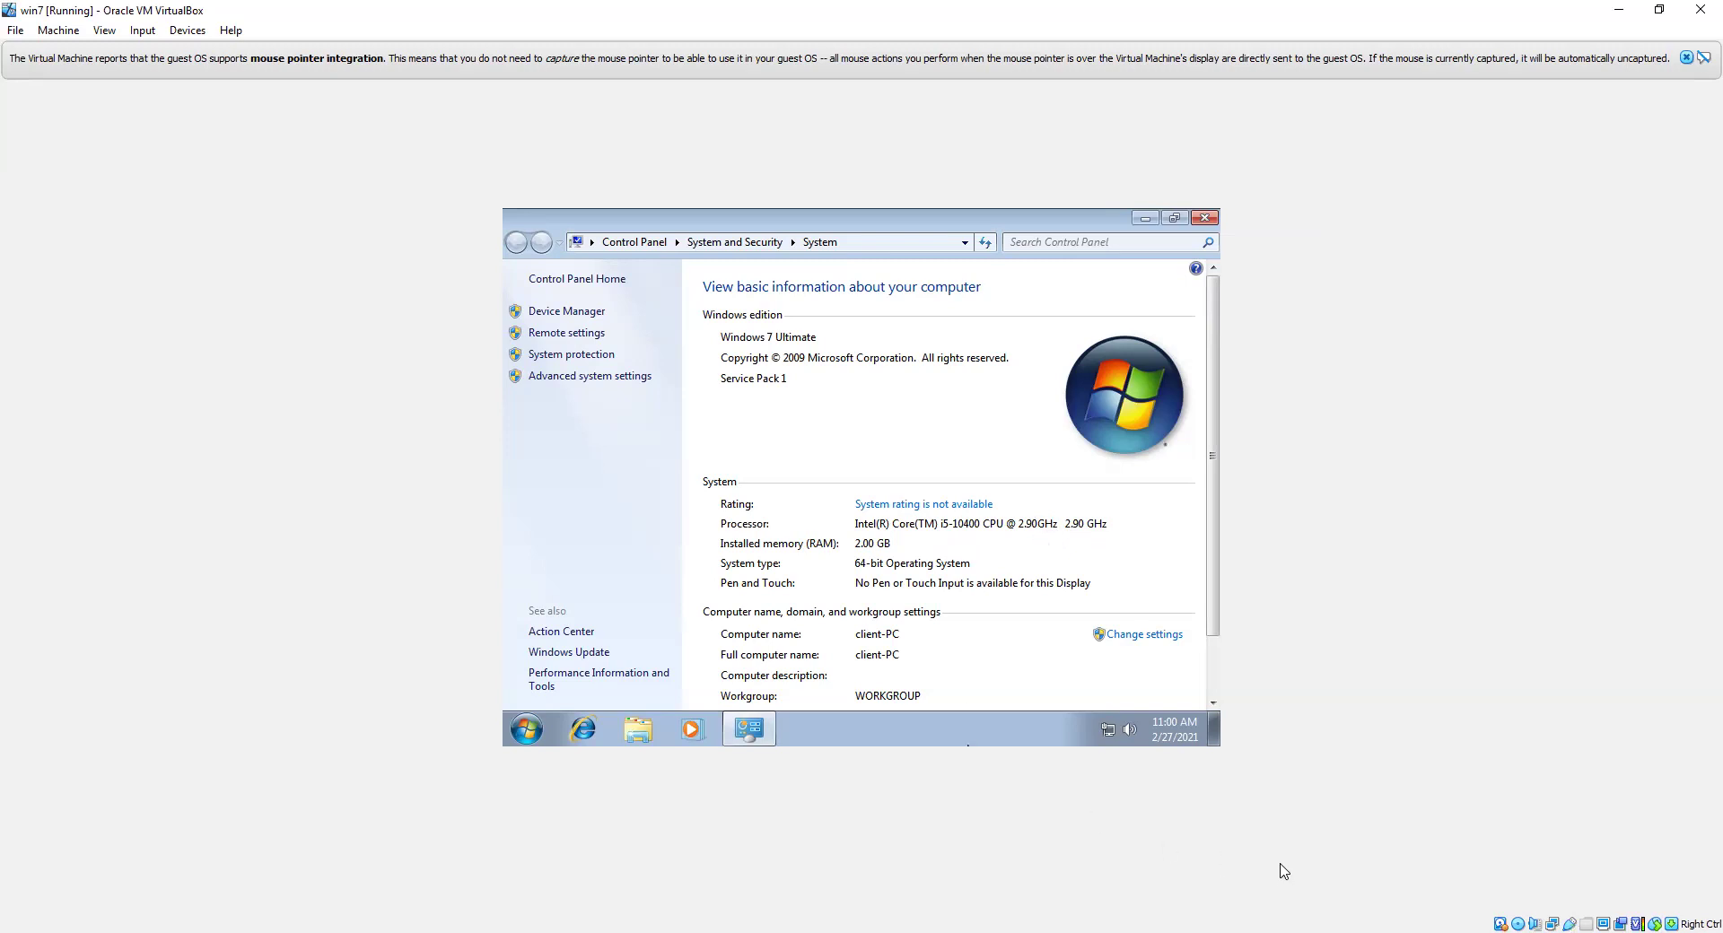
# Step: Scroll the System page down to the Windows activation section showing 3 days until automatic activation
pyautogui.scroll(-1, 955, 552)
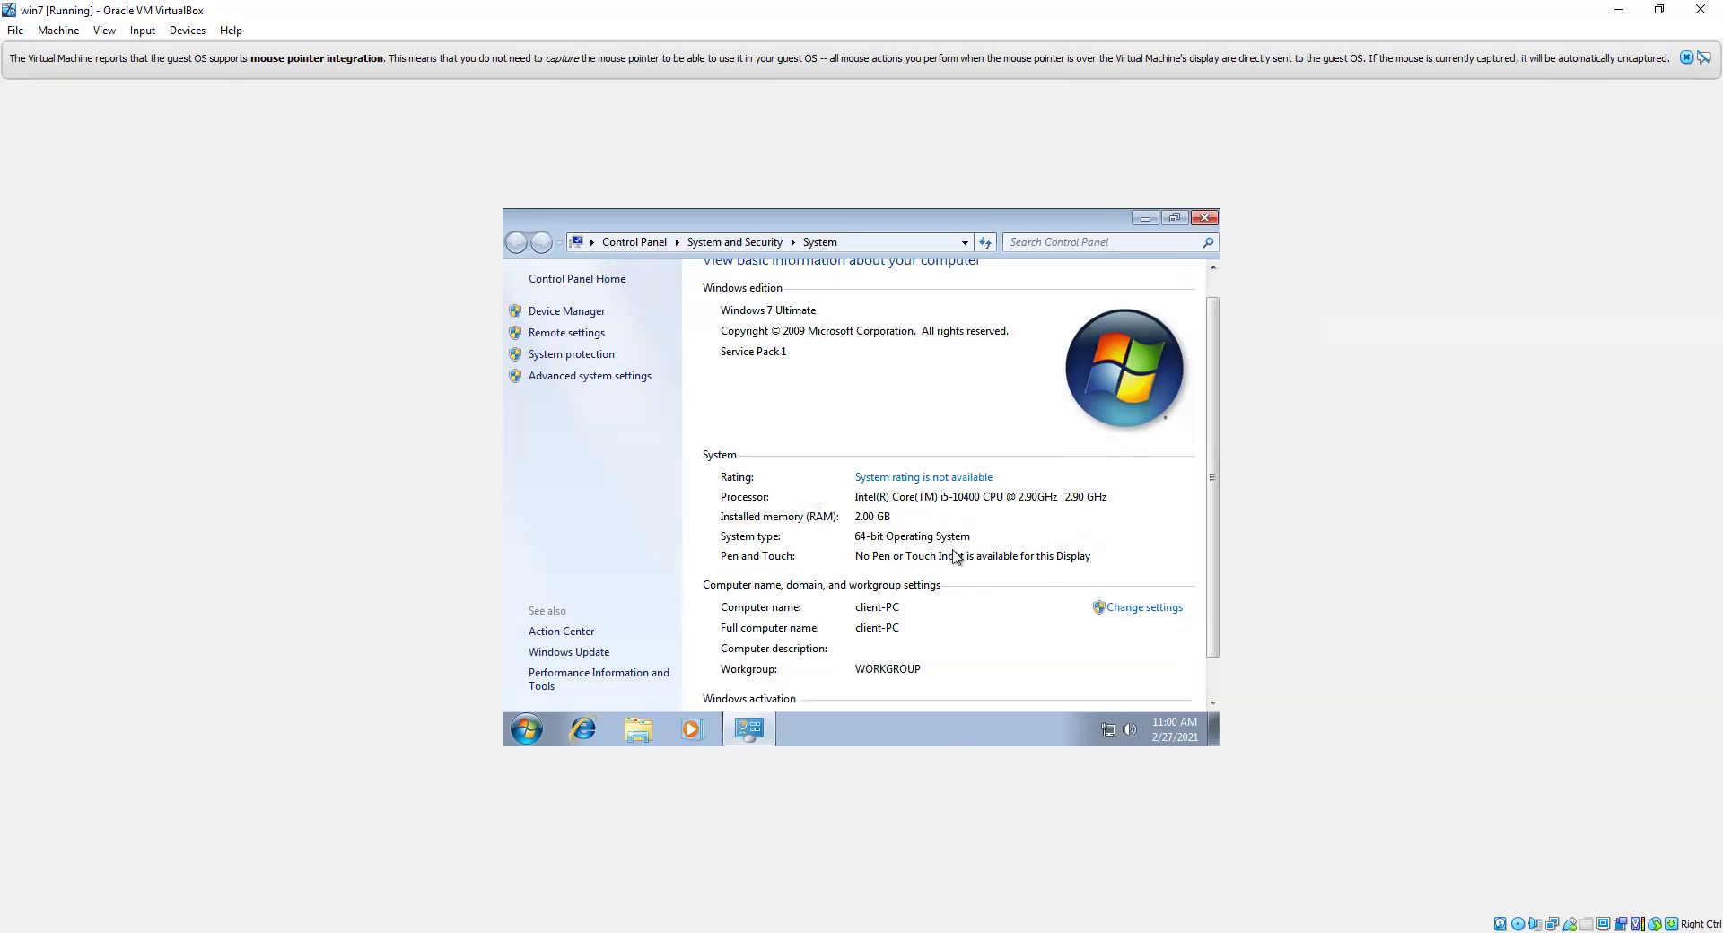
pyautogui.scroll(-1, 967, 507)
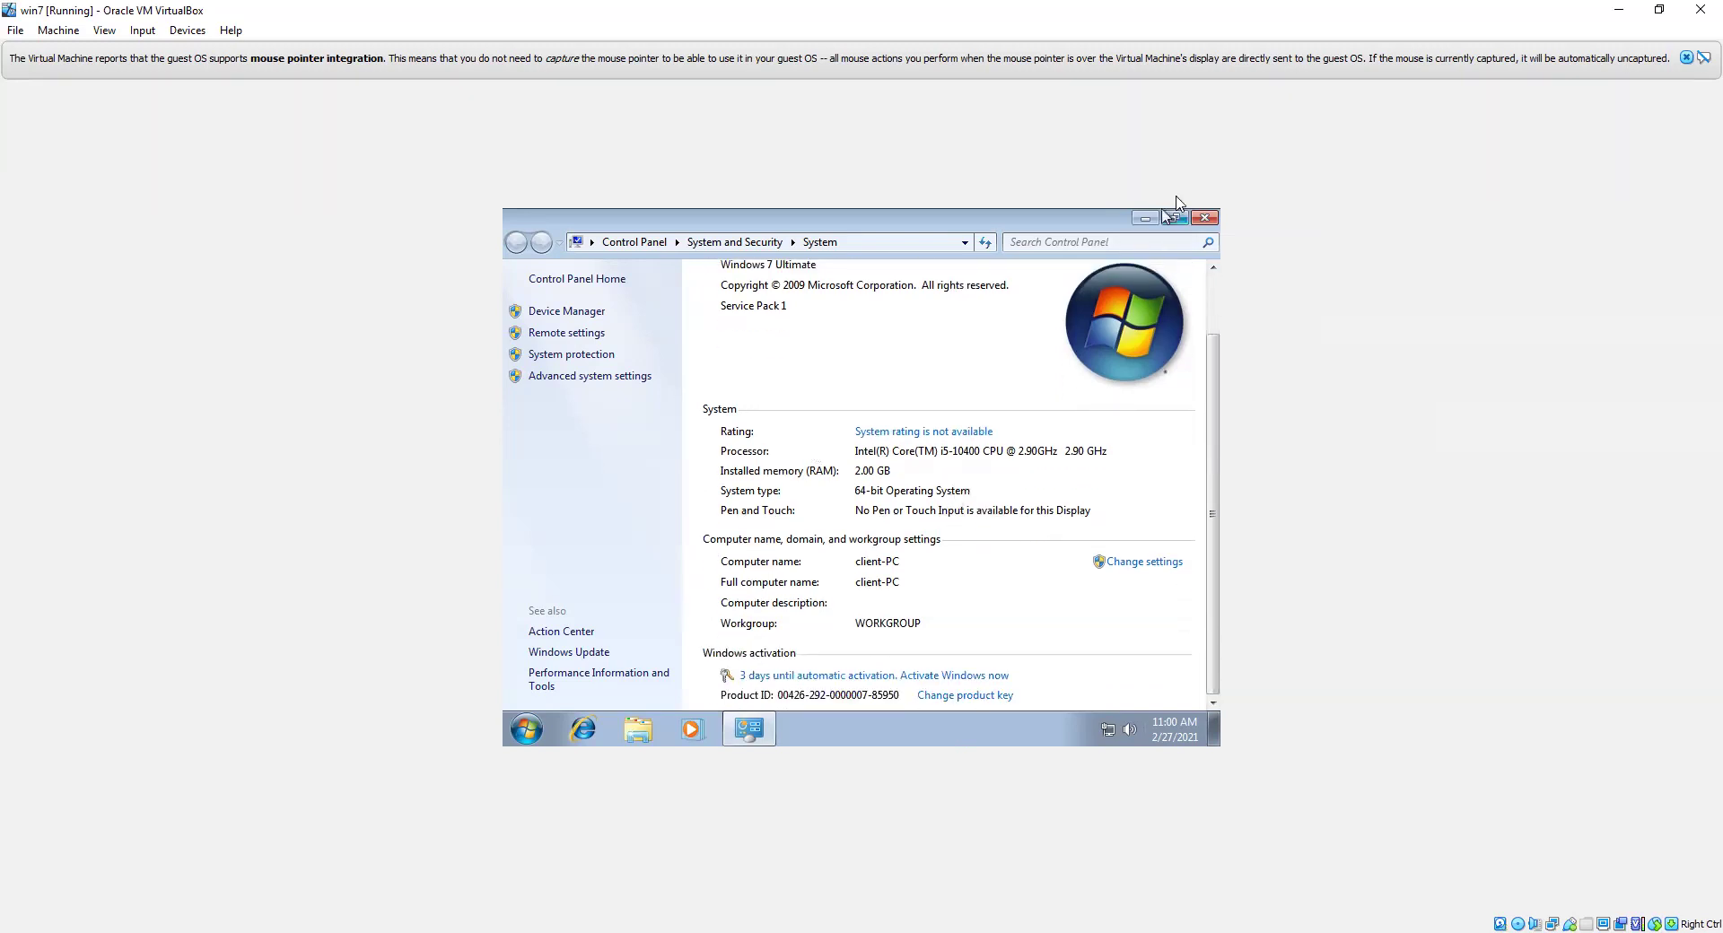
# Step: Restart the win7 guest from the Start menu's Shut down options
pyautogui.click(527, 731)
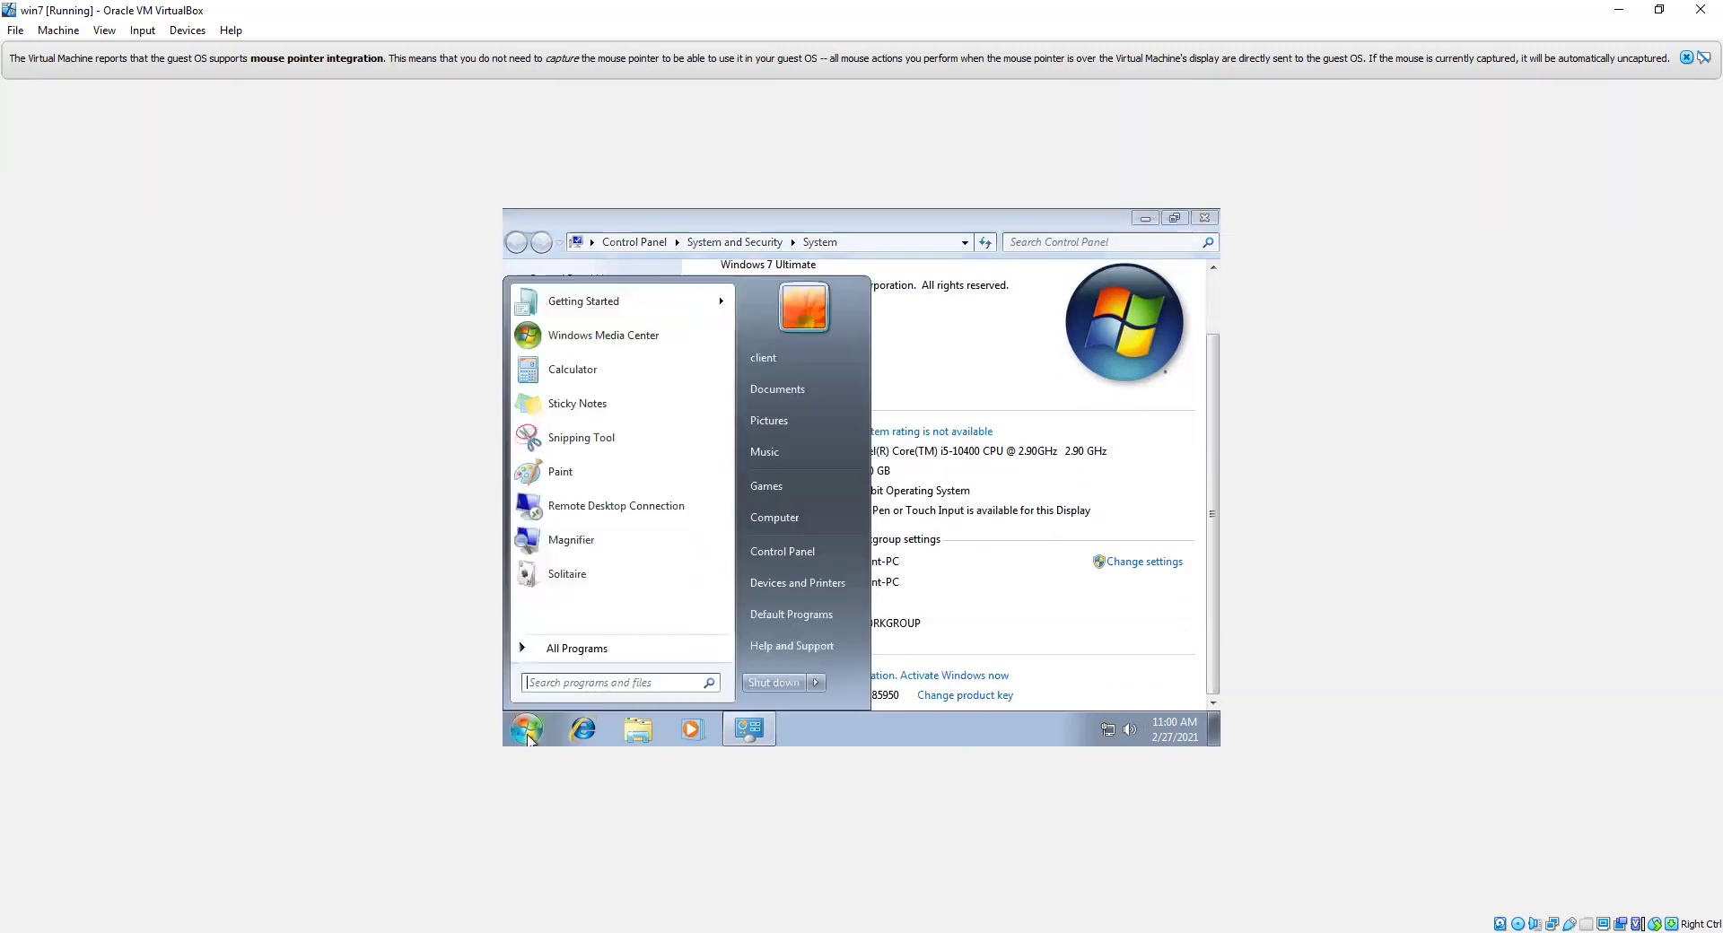
pyautogui.click(817, 684)
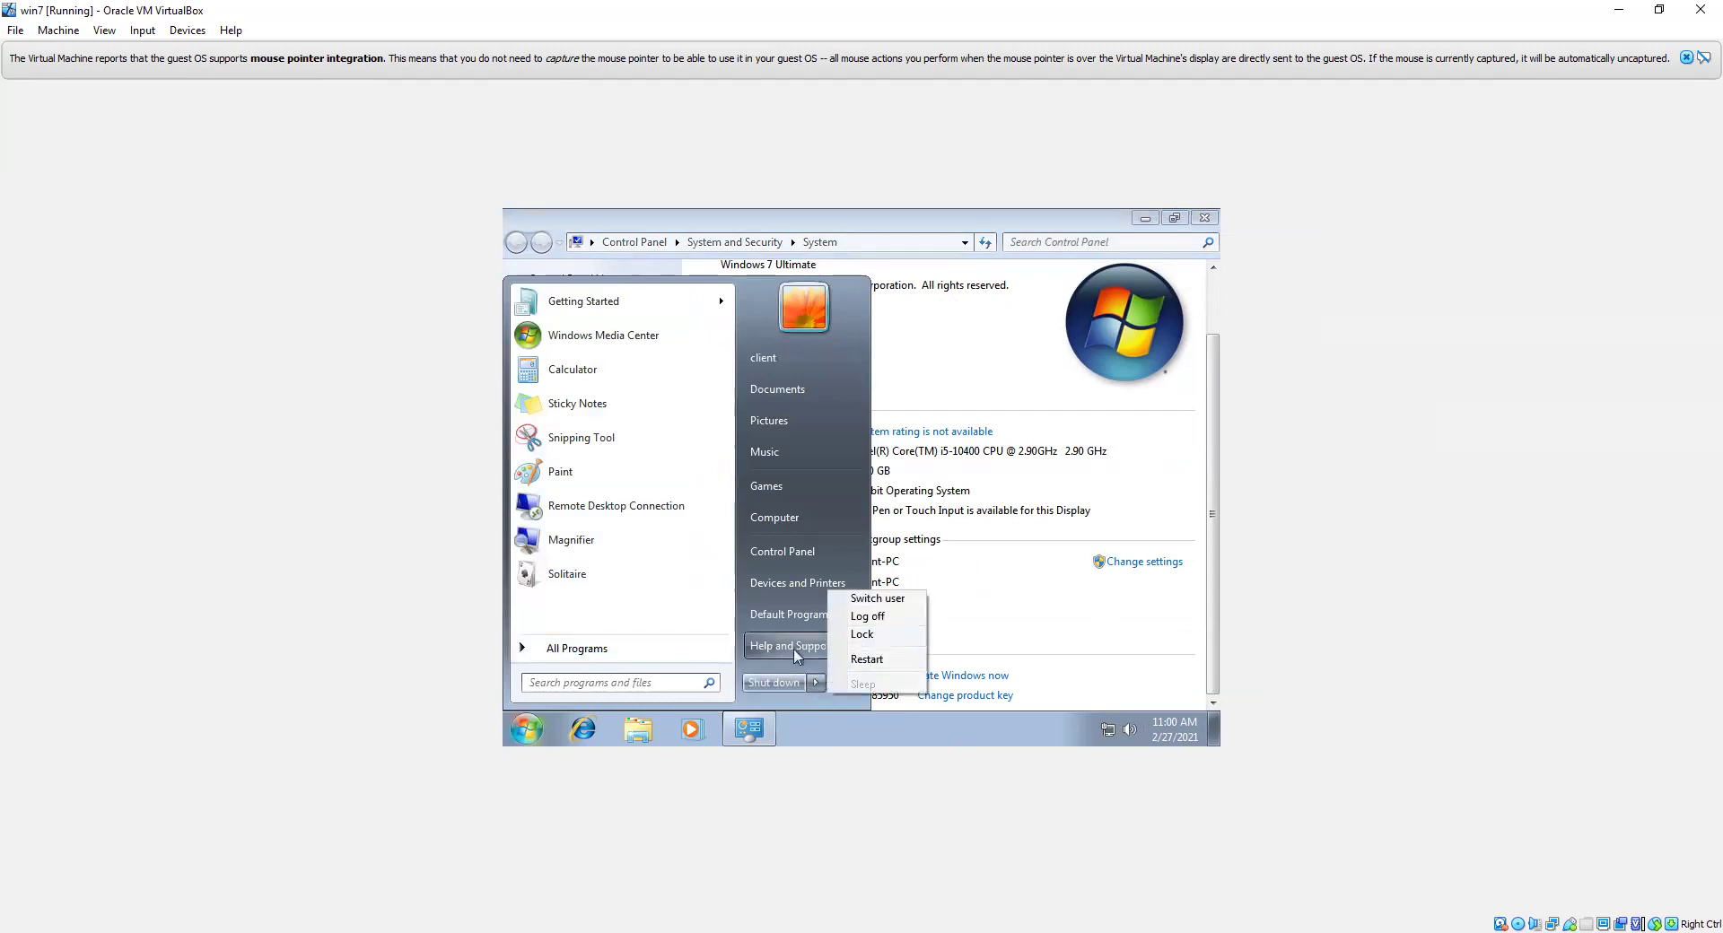
pyautogui.click(773, 682)
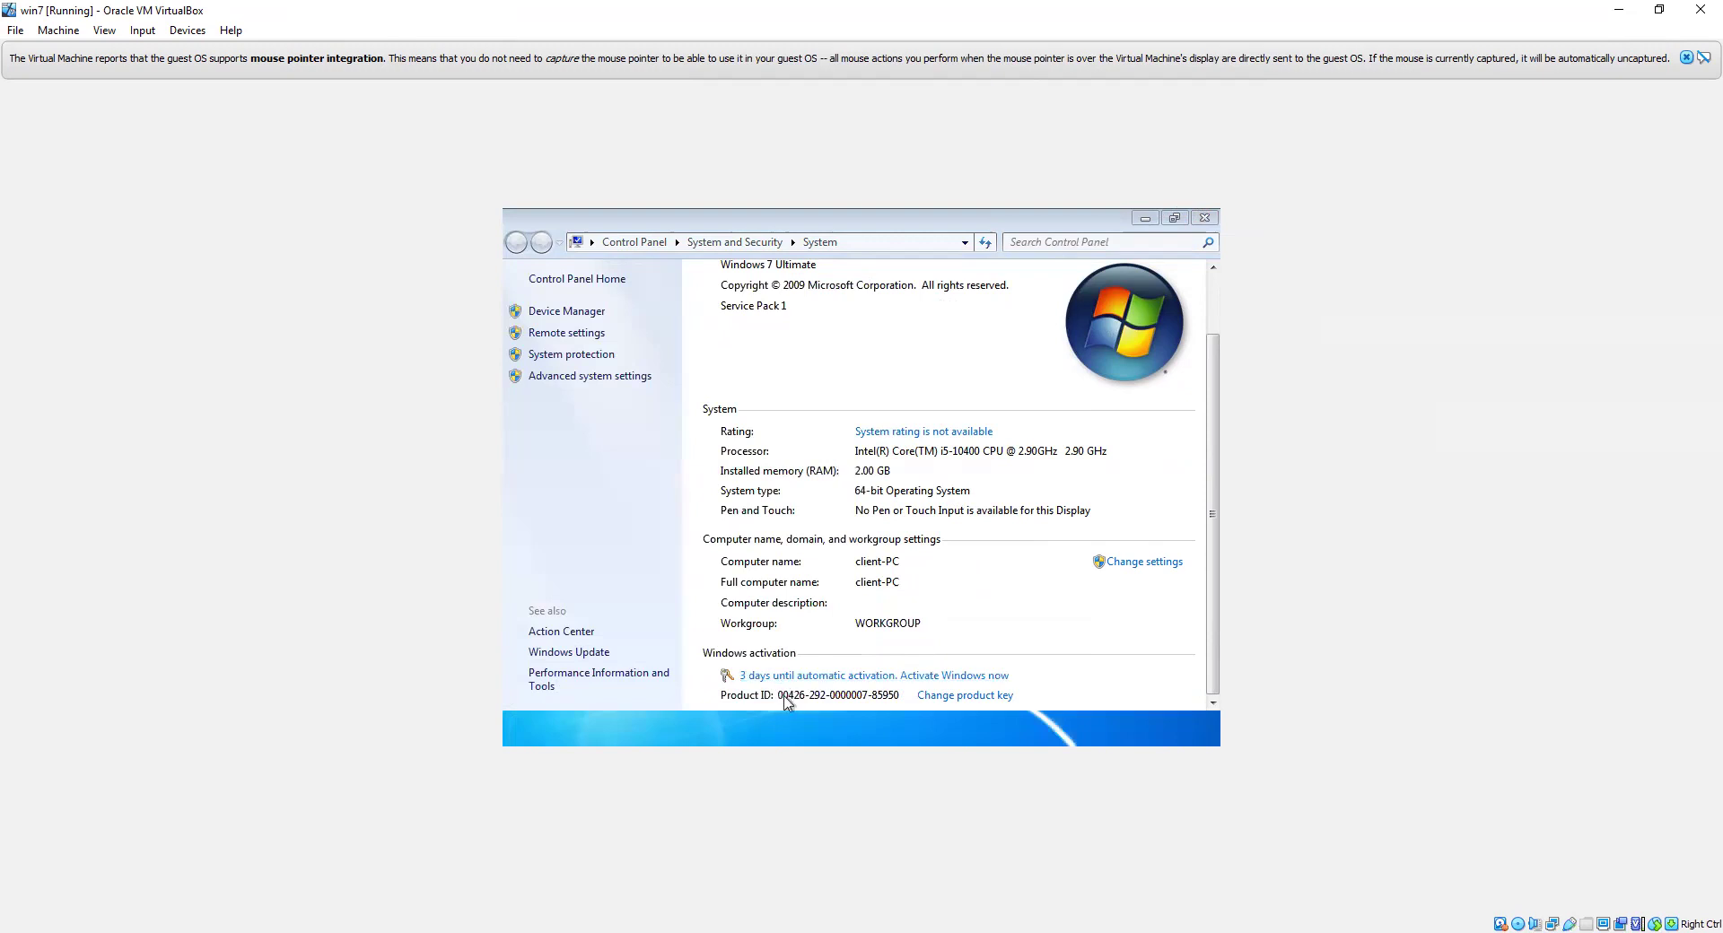